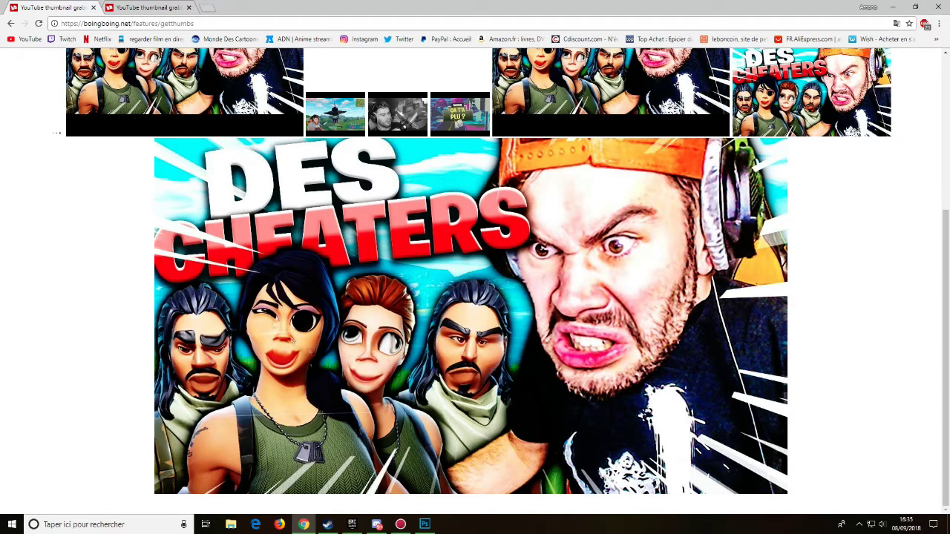
# - Compare the two example gaming thumbnails open in the browser
pyautogui.click(126, 7)
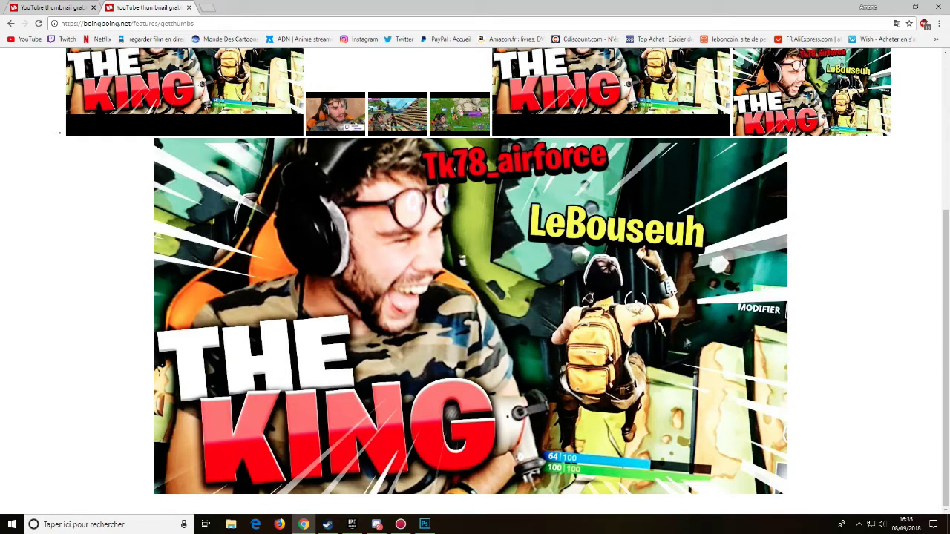
pyautogui.click(49, 6)
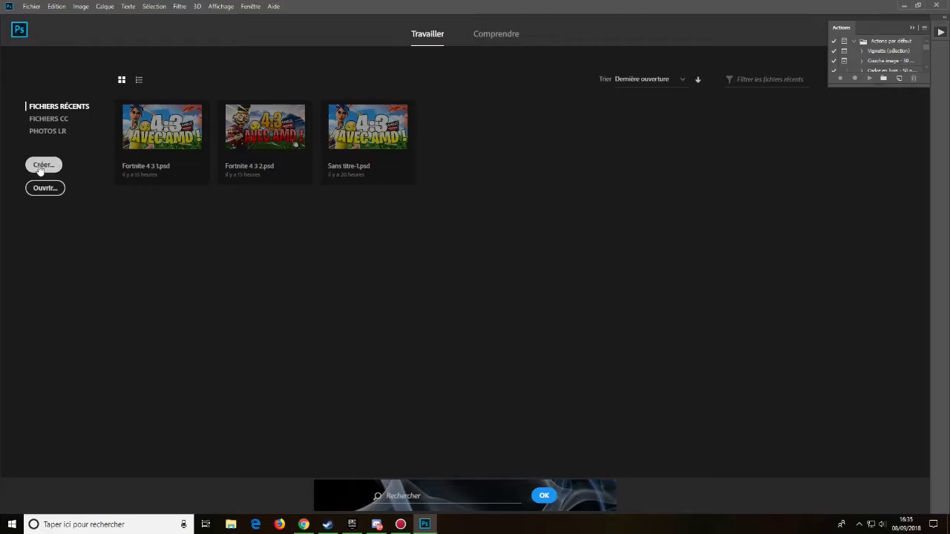
# - Switch to Photoshop and create a new 1920 x 1080 px web document at 72 pixels per inch
pyautogui.click(43, 166)
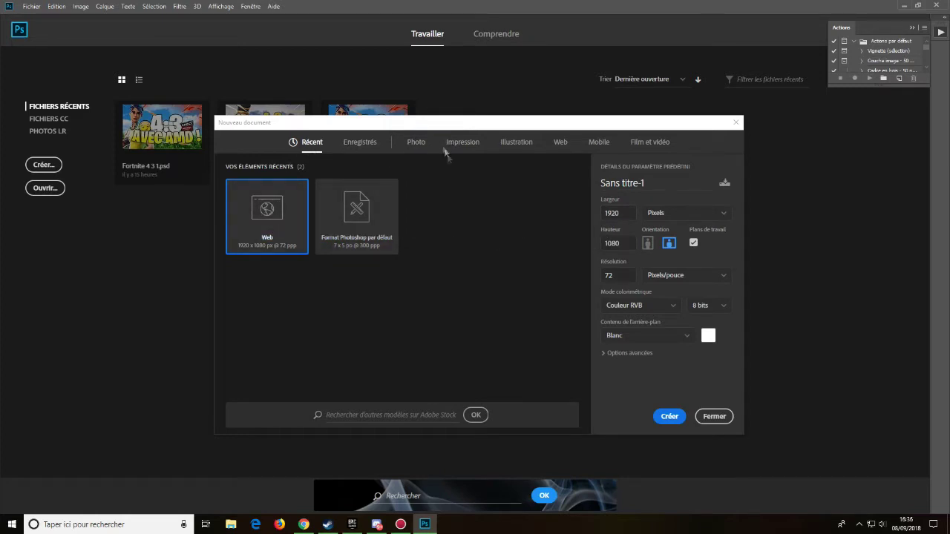
pyautogui.click(667, 417)
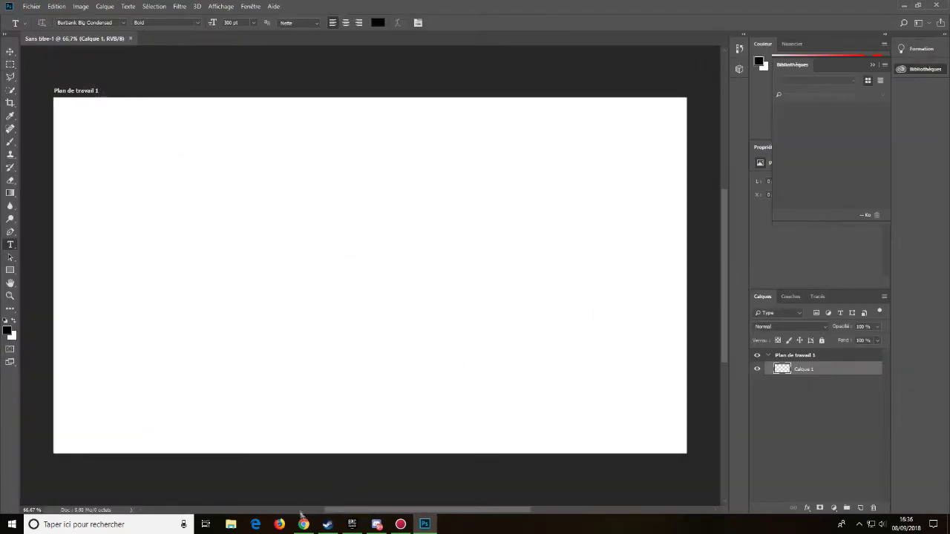
# - In a new Chrome tab, search Google Images for "grass png" and preview the dense green grass picture with its image options
pyautogui.moveTo(304, 524)
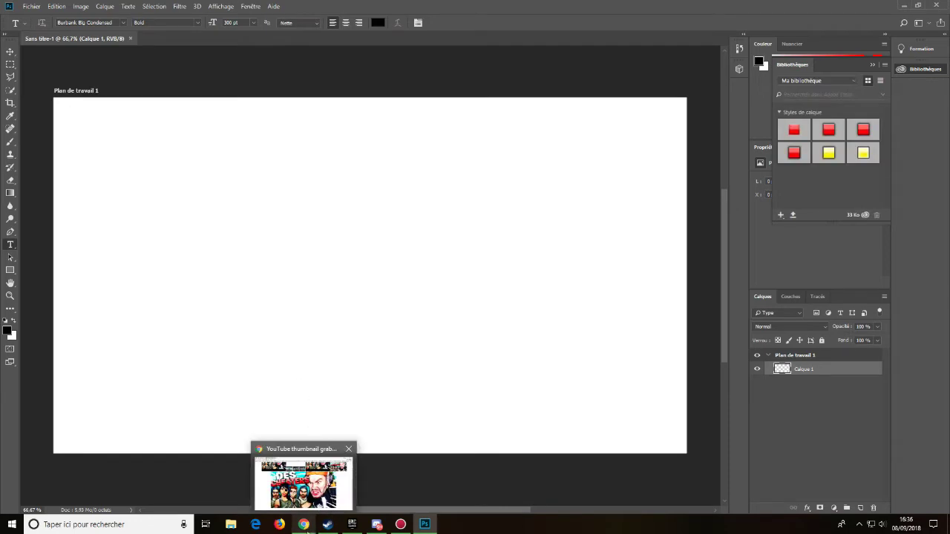
pyautogui.click(303, 524)
pyautogui.click(207, 7)
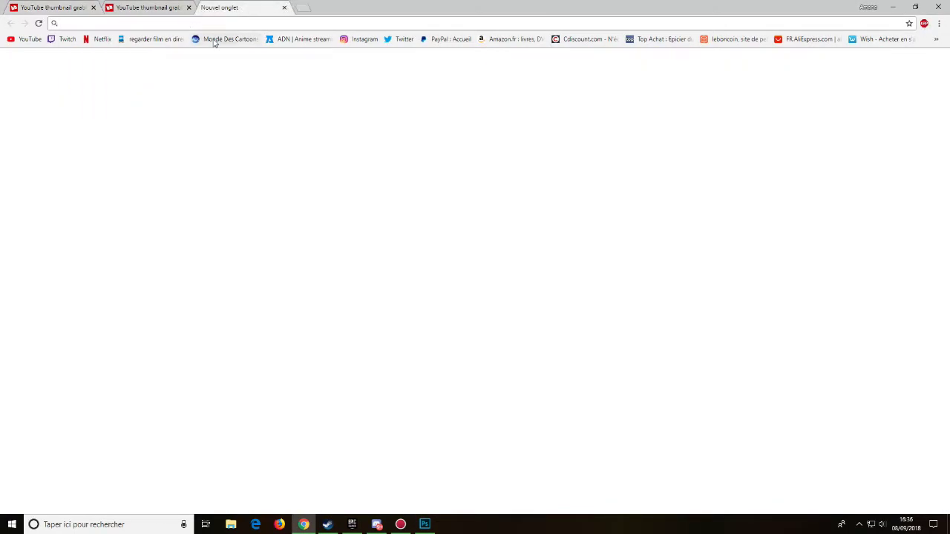
pyautogui.write('grass')
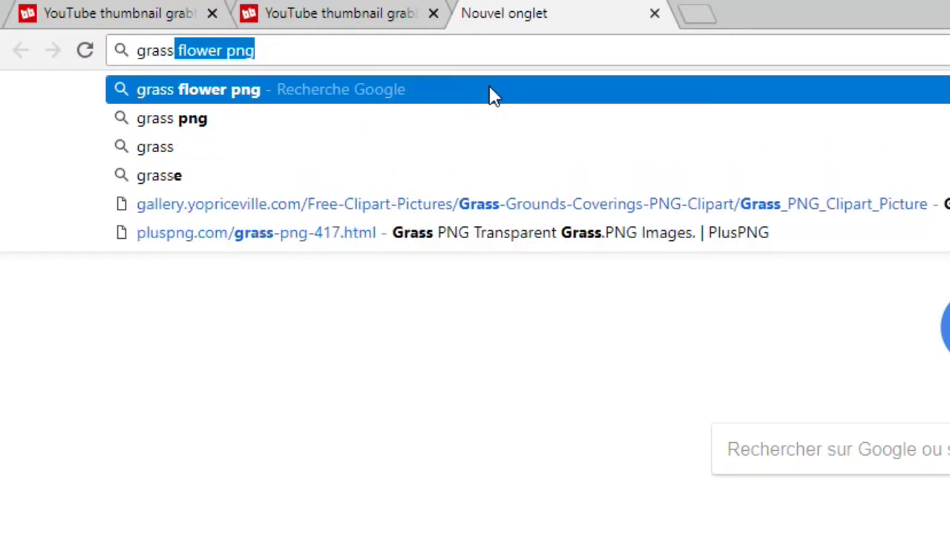
pyautogui.write(' pn')
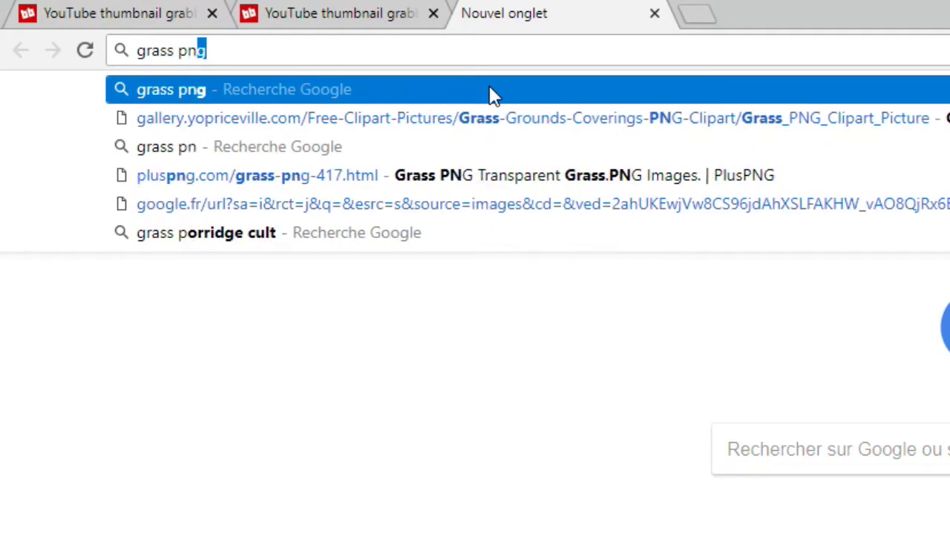
pyautogui.press('Return')
pyautogui.click(274, 214)
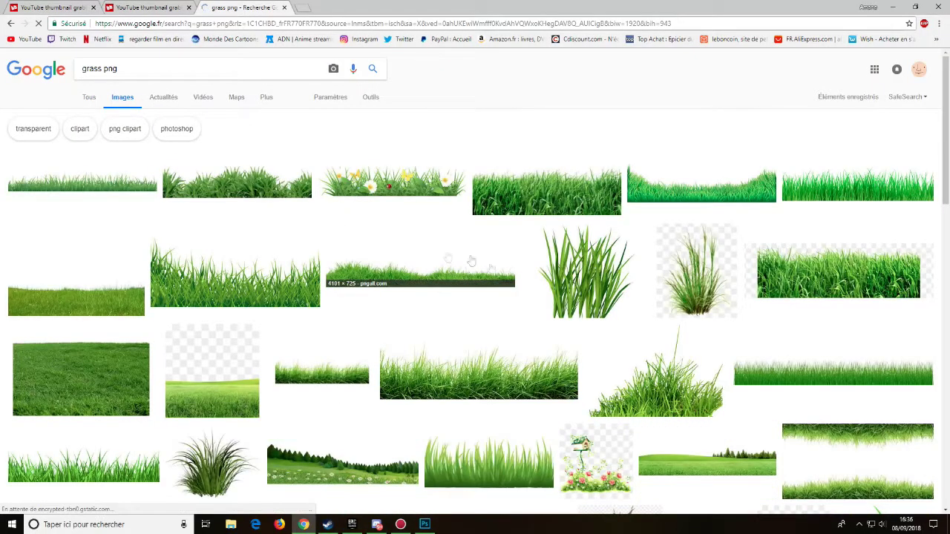
pyautogui.click(523, 182)
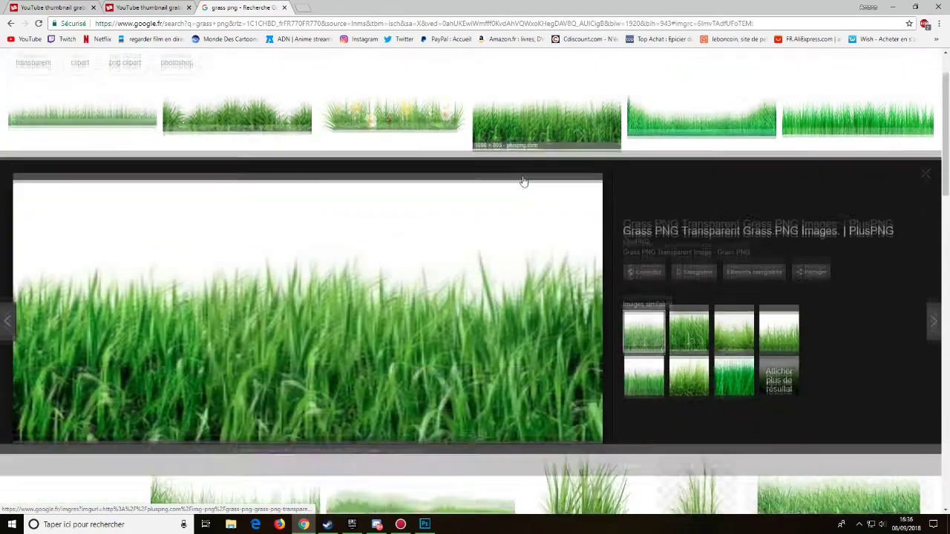
pyautogui.rightClick(385, 299)
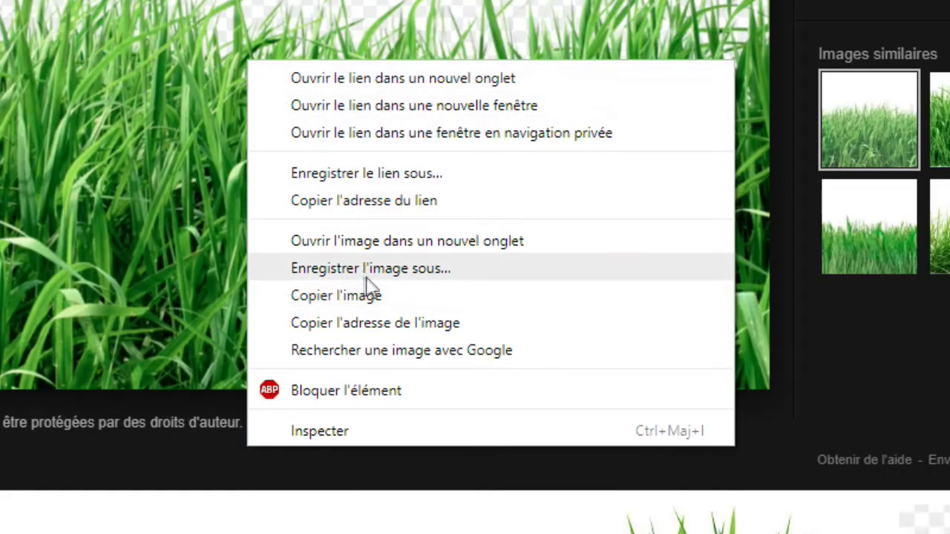
pyautogui.press('Escape')
# - Change the image search to "grass flower png" and preview the dark grass picture with orange flowers
pyautogui.moveTo(234, 137); pyautogui.dragTo(220, 139)
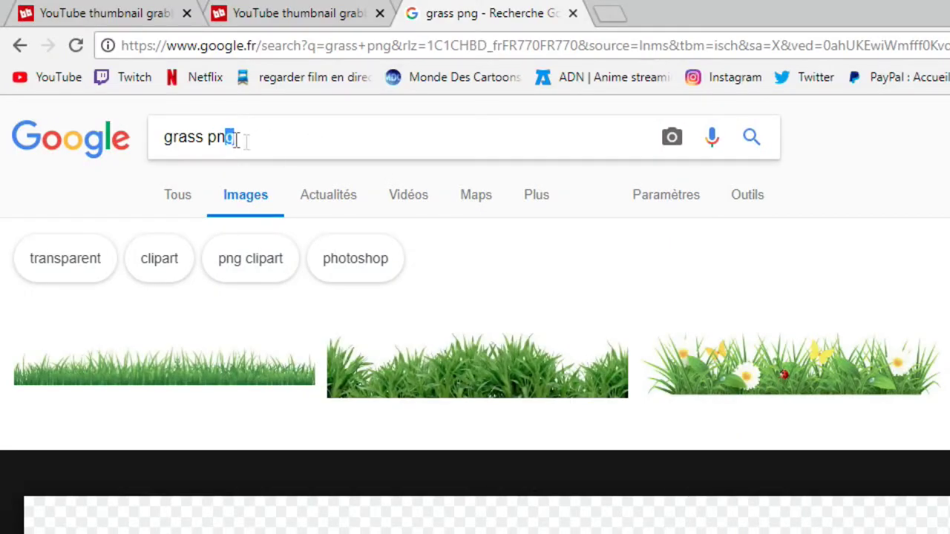
pyautogui.click(204, 141)
pyautogui.write('flower')
pyautogui.press('Return')
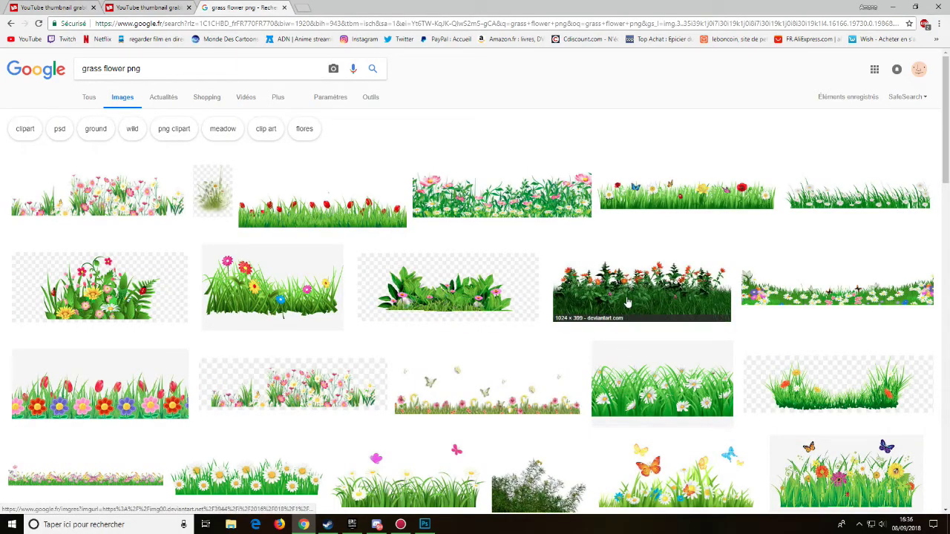
pyautogui.click(627, 302)
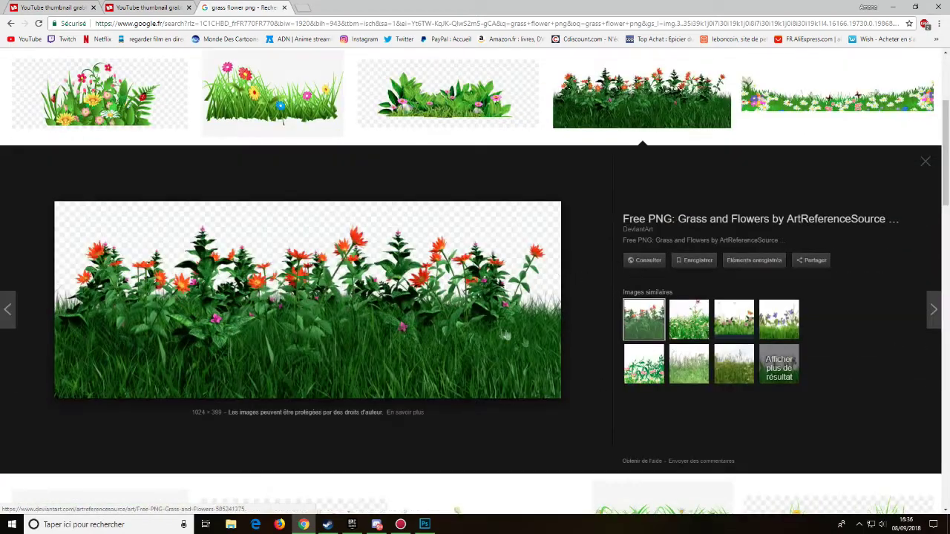
pyautogui.rightClick(367, 312)
pyautogui.click(925, 161)
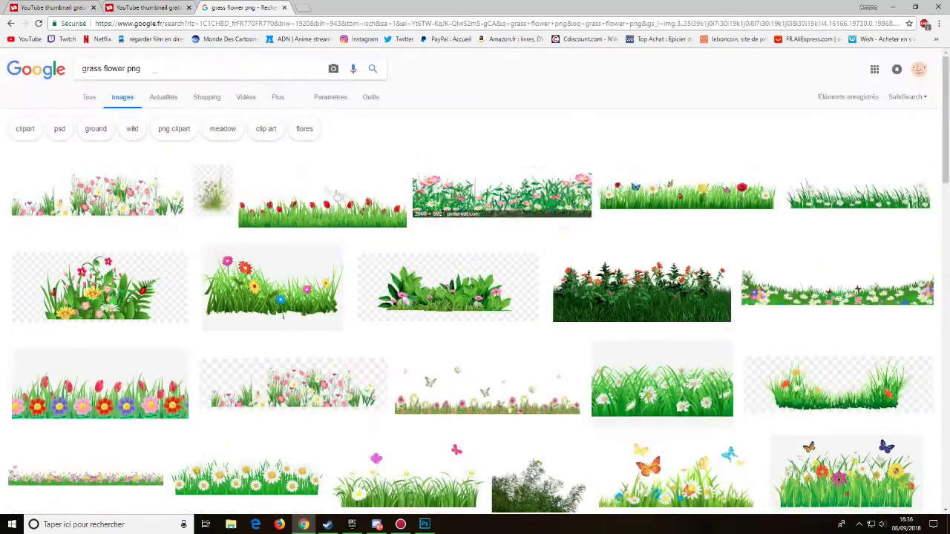
# - Search Google Images for "sky" and preview the first blue sky with white clouds
pyautogui.write('sky')
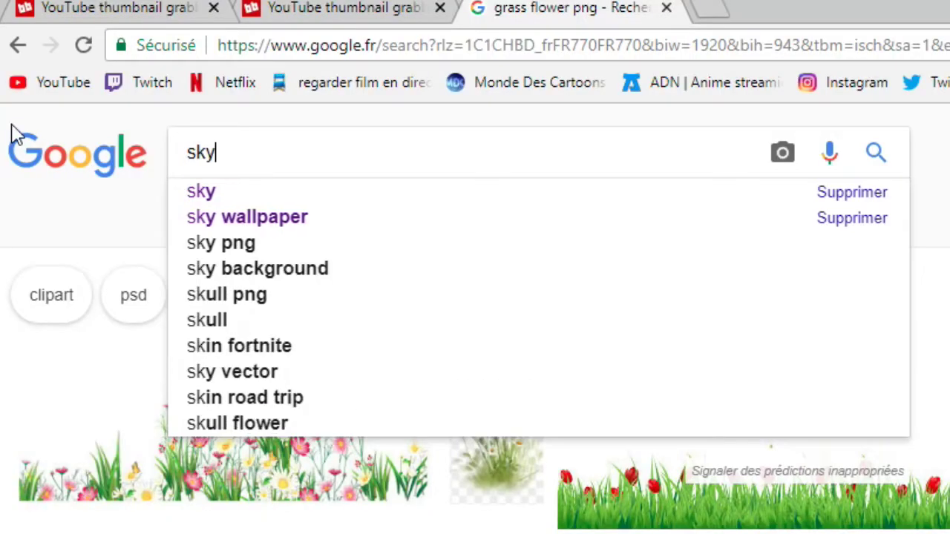
pyautogui.press('Return')
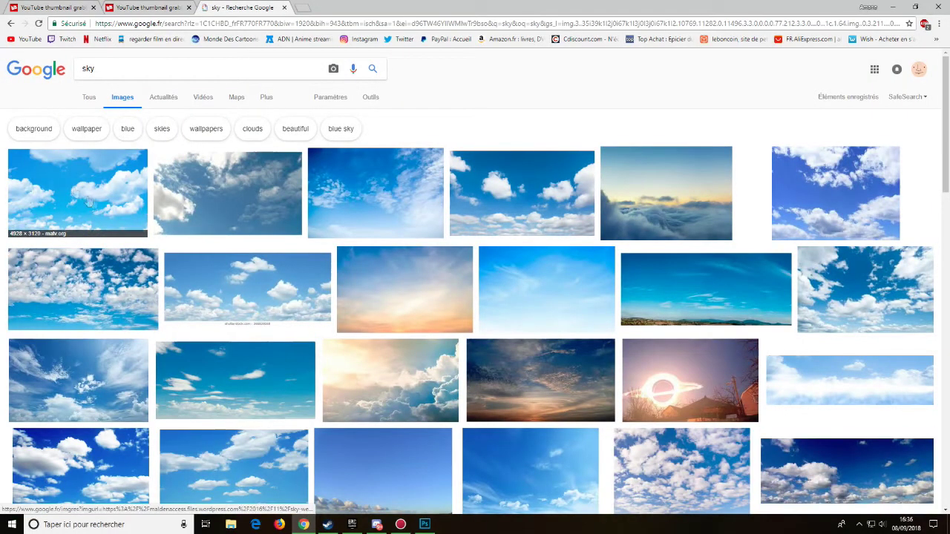
pyautogui.click(93, 198)
pyautogui.press('Escape')
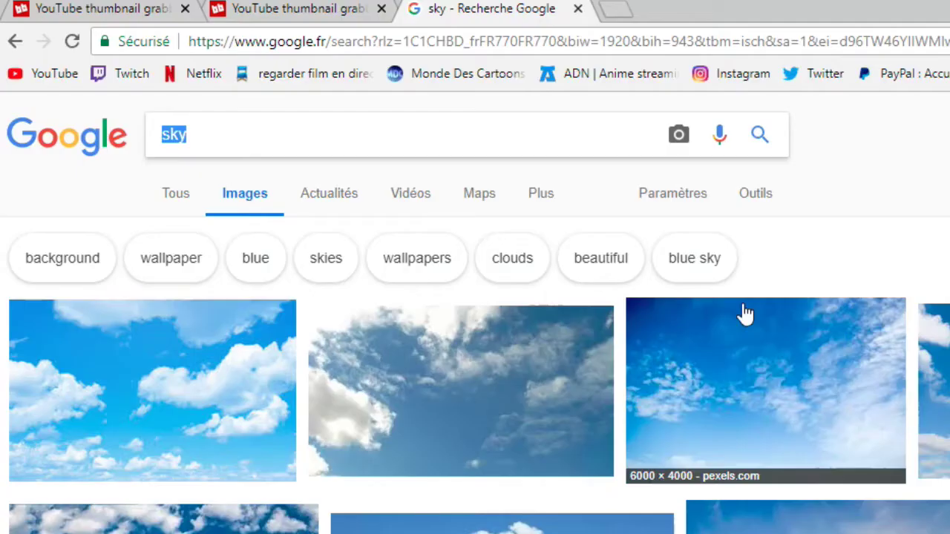
# - Browse Google Images for "mountain wallpaper", close the search page and return to the "Des Cheaters" example thumbnail
pyautogui.write('mountai')
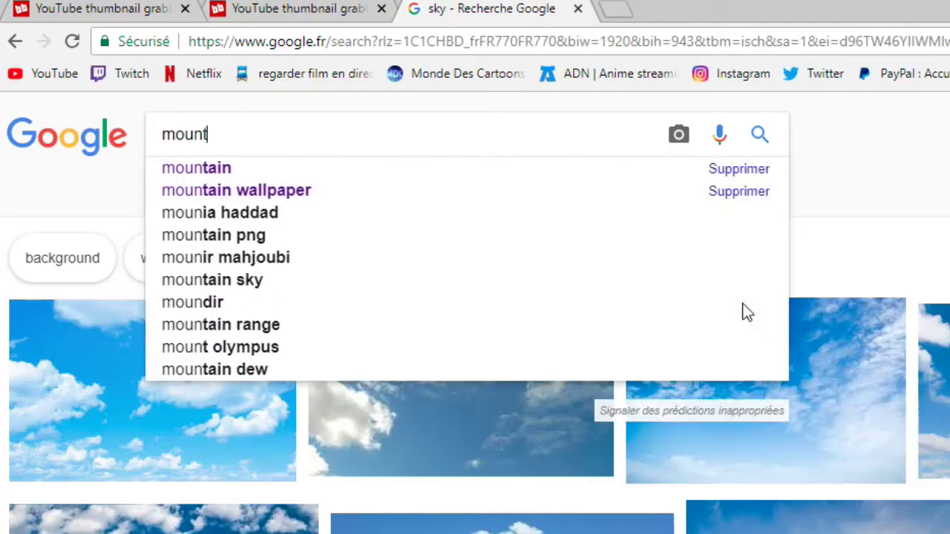
pyautogui.write('n')
pyautogui.click(272, 189)
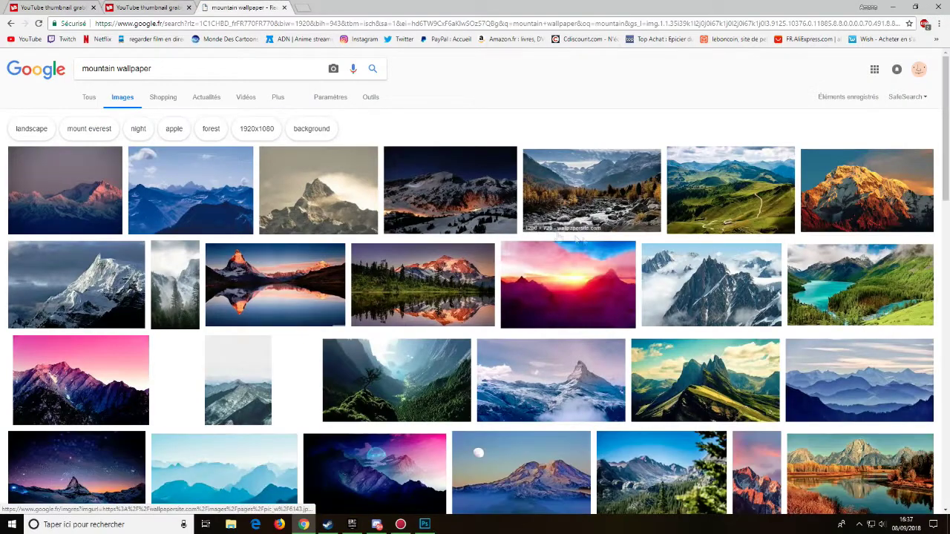
pyautogui.scroll(-2, 501, 273)
pyautogui.scroll(2, 501, 274)
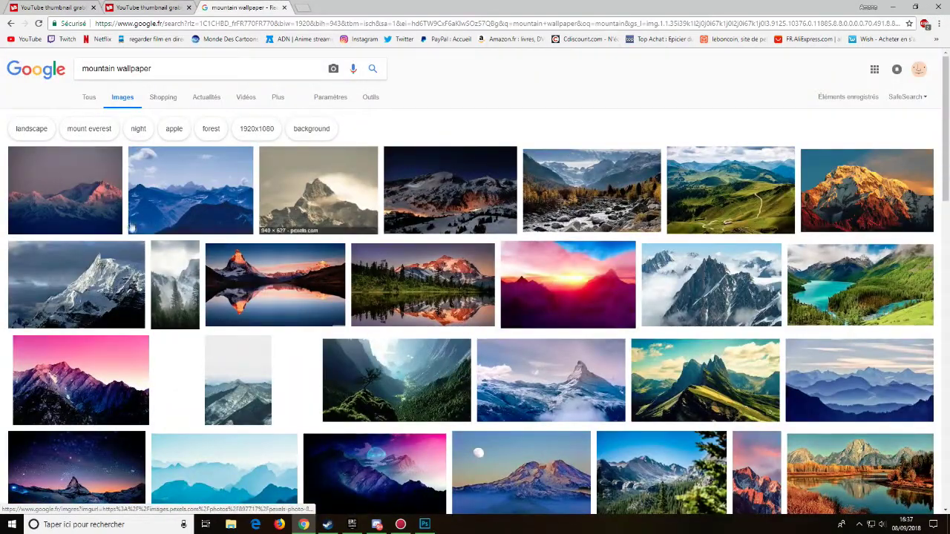
pyautogui.click(327, 204)
pyautogui.hotkey('ctrl', 'w')
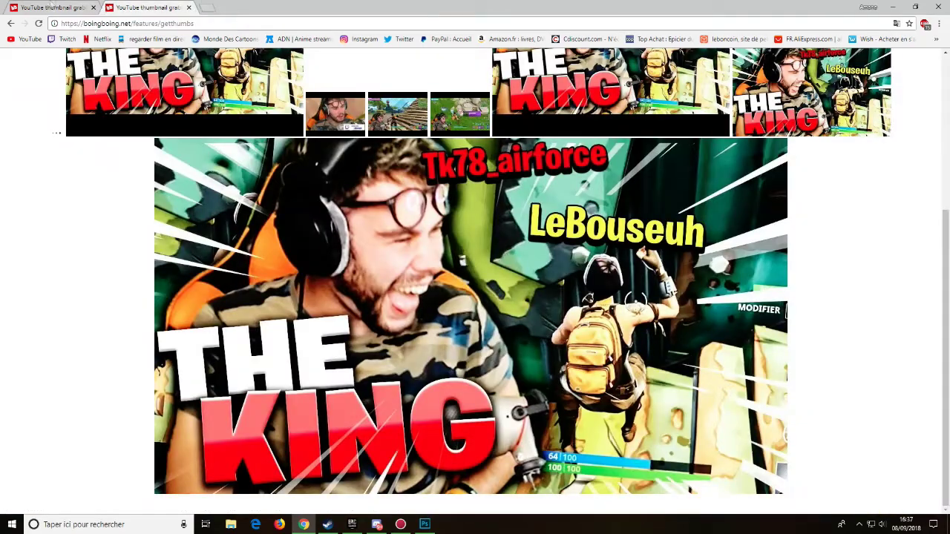
pyautogui.click(56, 7)
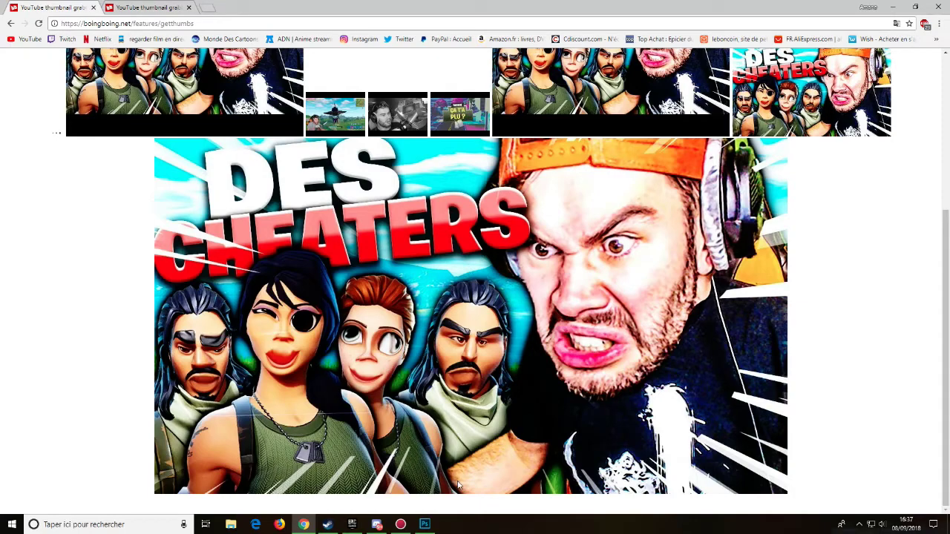
# - Switch back to Photoshop and place the "herbe" picture from the Miniatures folder as an embedded image
pyautogui.click(424, 524)
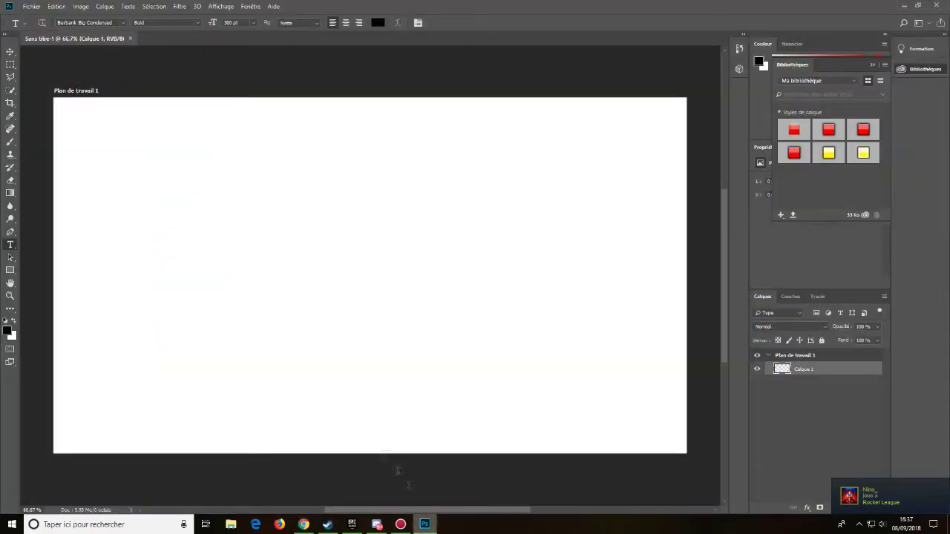
pyautogui.click(30, 7)
pyautogui.click(124, 325)
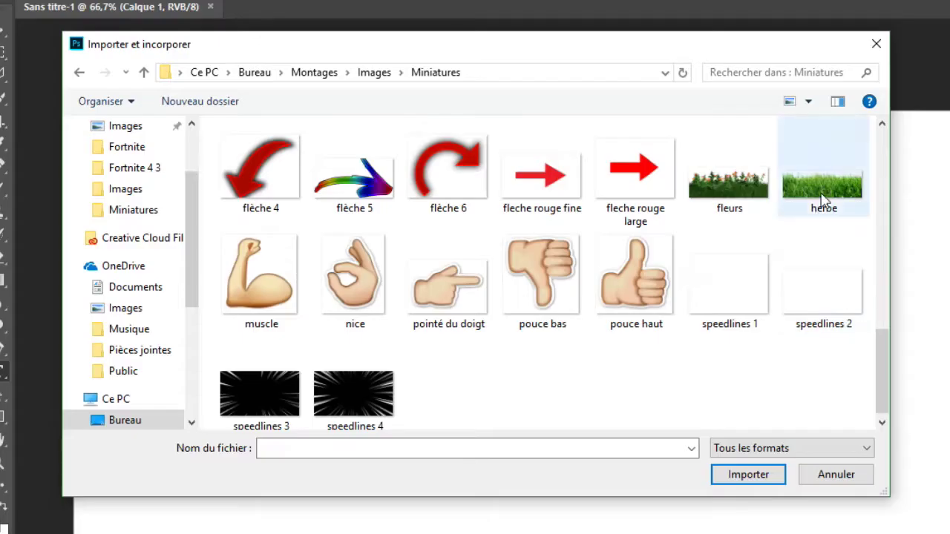
pyautogui.click(822, 179)
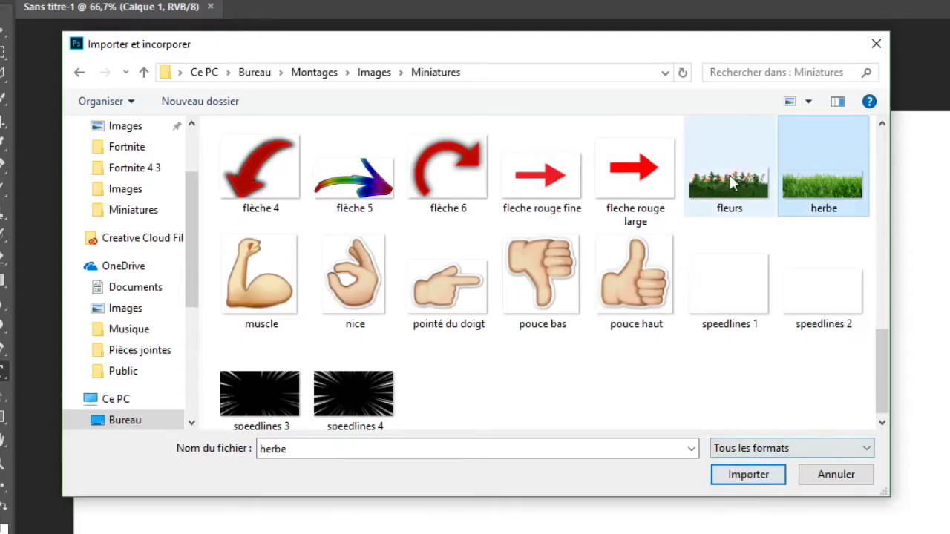
pyautogui.click(756, 477)
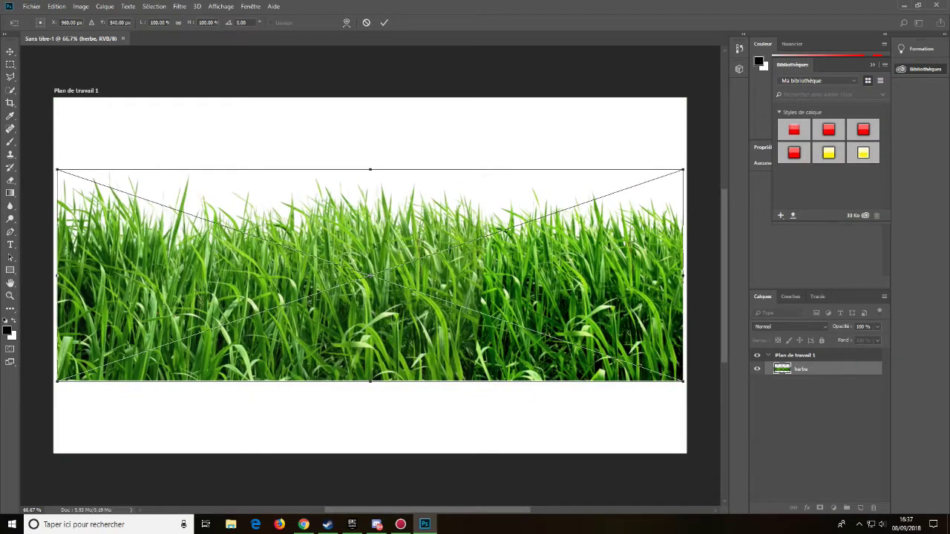
# - Fit the grass along the artboard's lower edge, scaled to about 101% wide and 85% high
pyautogui.moveTo(364, 245); pyautogui.dragTo(361, 315)
pyautogui.moveTo(680, 347); pyautogui.dragTo(686, 346)
pyautogui.moveTo(371, 238); pyautogui.dragTo(375, 273)
# - Apply the grass transform and rasterize the herbe layer
pyautogui.click(10, 244)
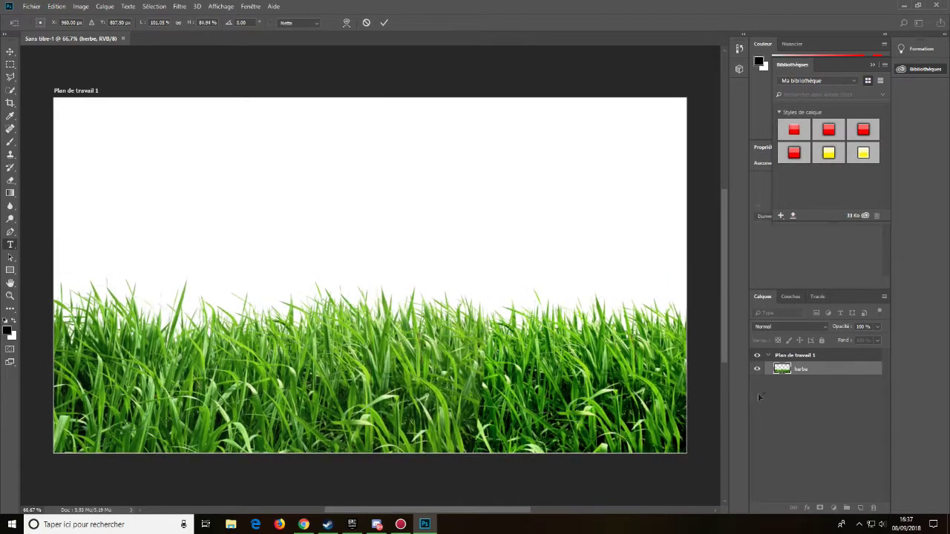
pyautogui.rightClick(812, 369)
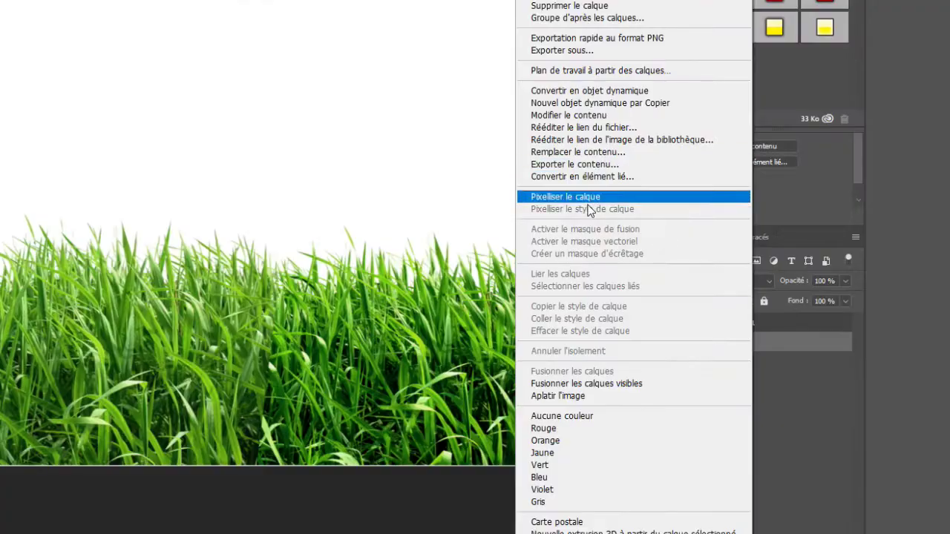
pyautogui.click(586, 197)
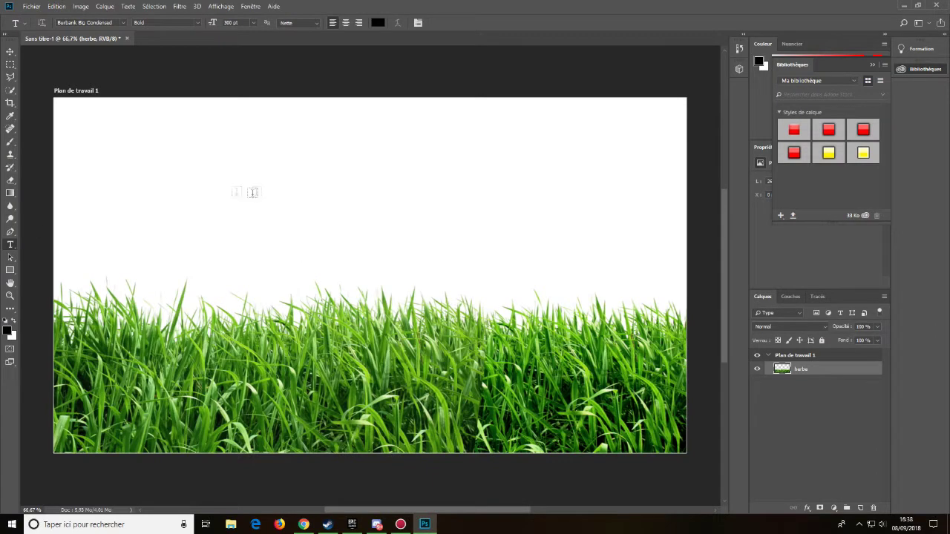
# - Search the Images folder for "monta" and place the "montagne 1" picture above the grass as an embedded image
pyautogui.click(22, 5)
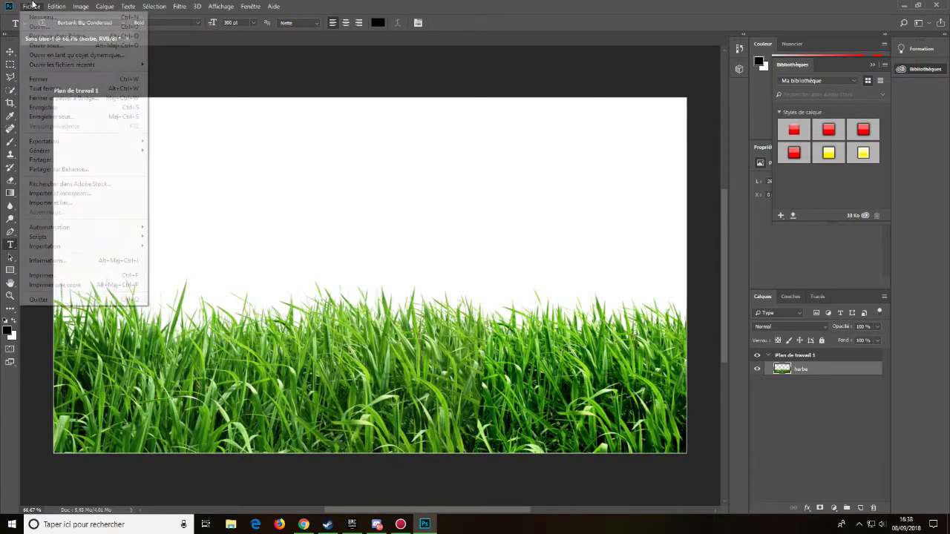
pyautogui.click(80, 195)
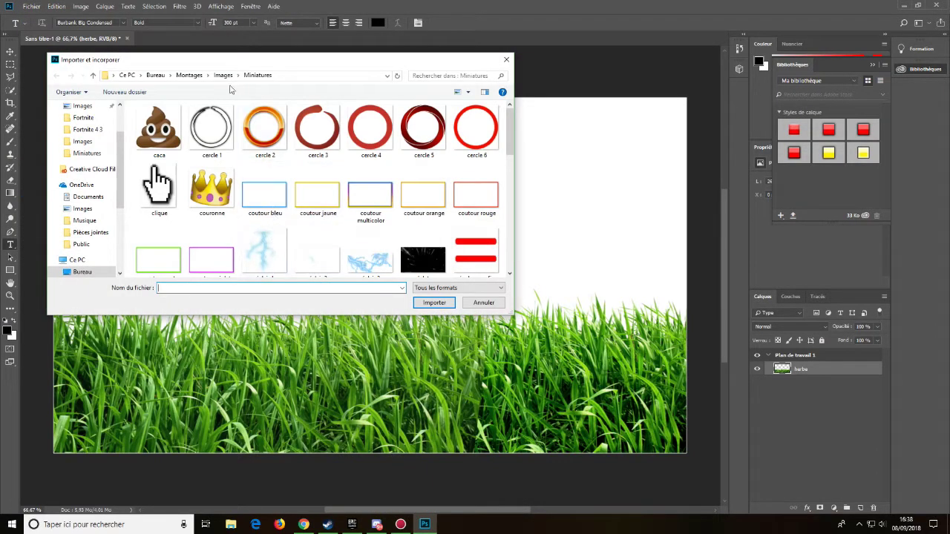
pyautogui.click(227, 78)
pyautogui.scroll(-15, 333, 230)
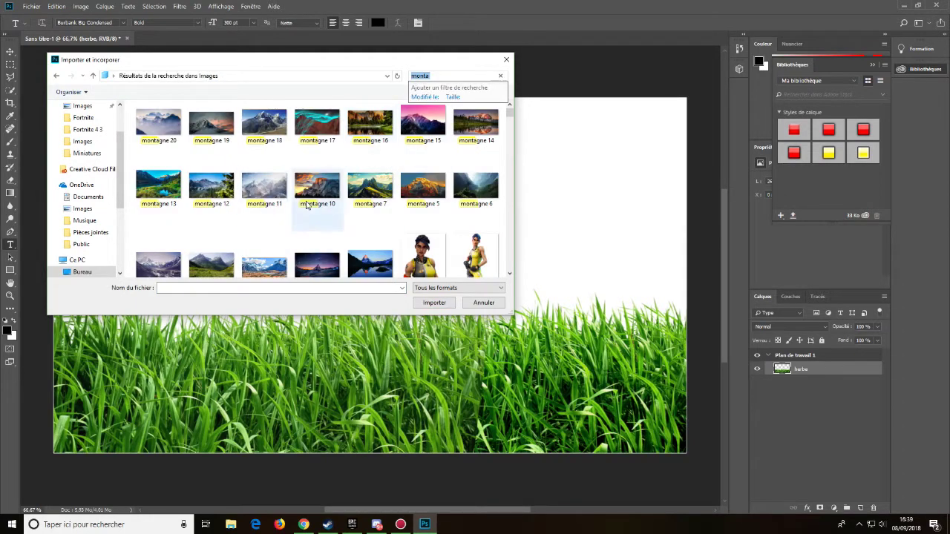
pyautogui.scroll(-1, 309, 213)
pyautogui.scroll(1, 309, 212)
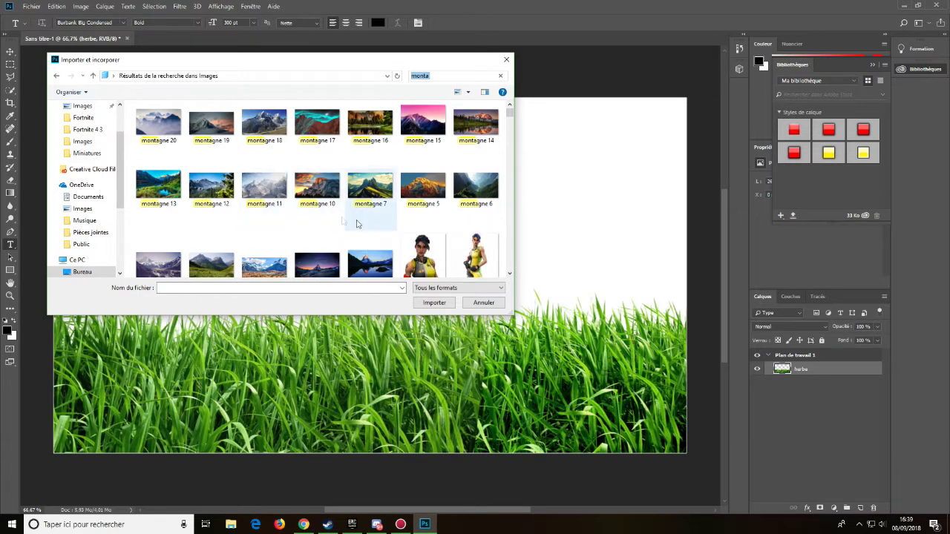
pyautogui.click(265, 266)
pyautogui.click(433, 302)
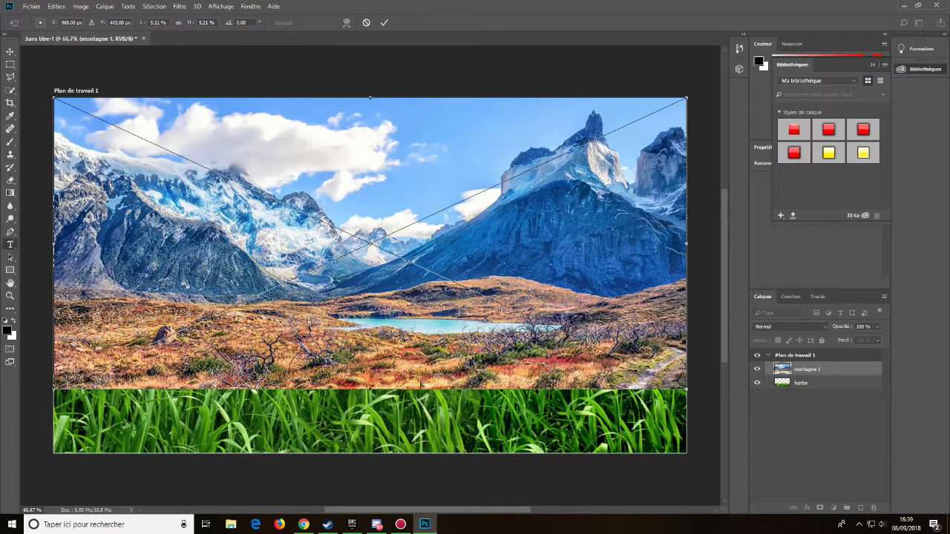
# - Confirm the mountain placement, rasterize the montagne 1 layer and move it beneath the herbe layer
pyautogui.press('Return')
pyautogui.rightClick(858, 372)
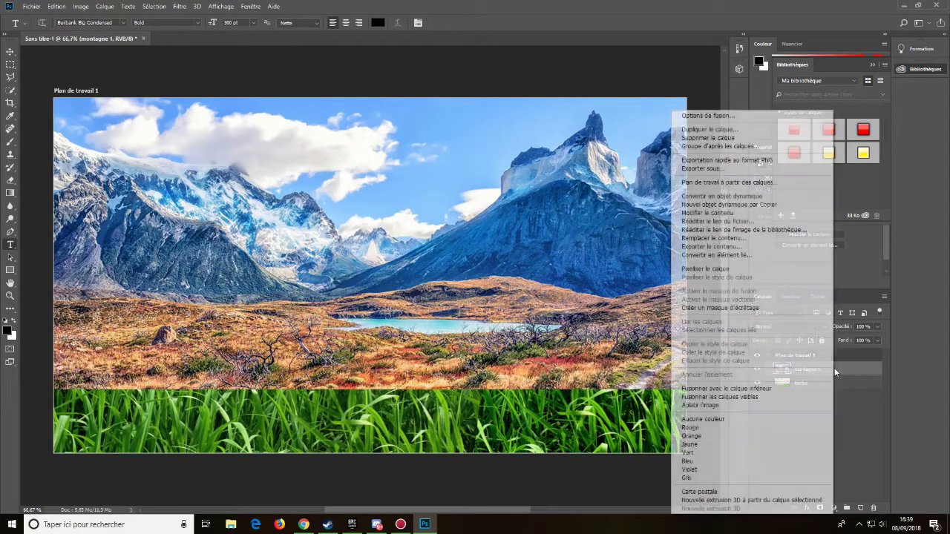
pyautogui.click(731, 270)
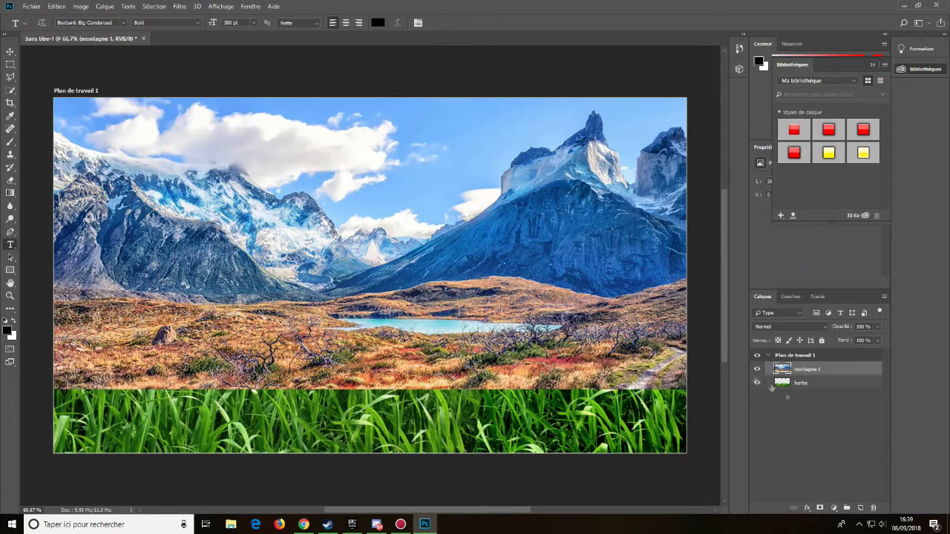
pyautogui.moveTo(820, 374); pyautogui.dragTo(819, 390)
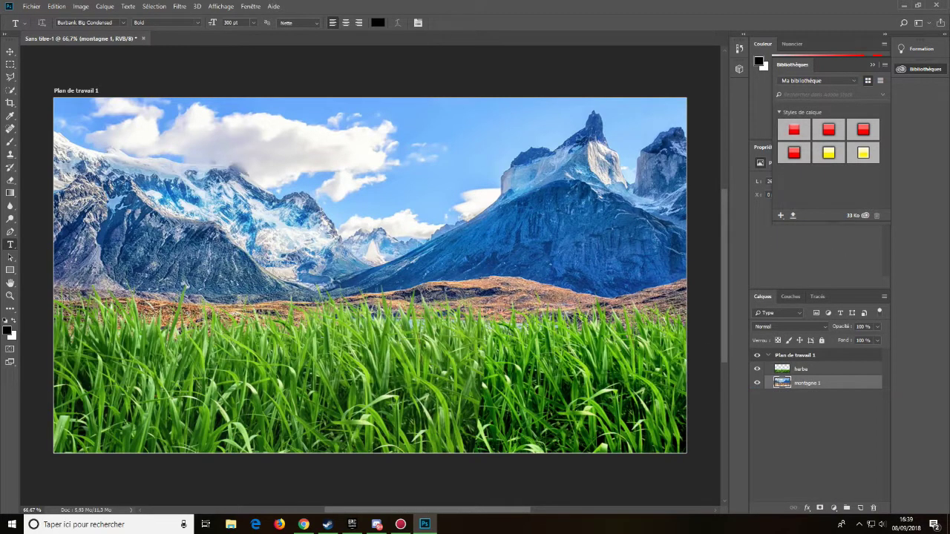
# - Stretch the mountain layer downward past the artboard's lower edge, to about 135% of its height
pyautogui.hotkey('ctrl', 't')
pyautogui.moveTo(370, 389); pyautogui.dragTo(372, 453)
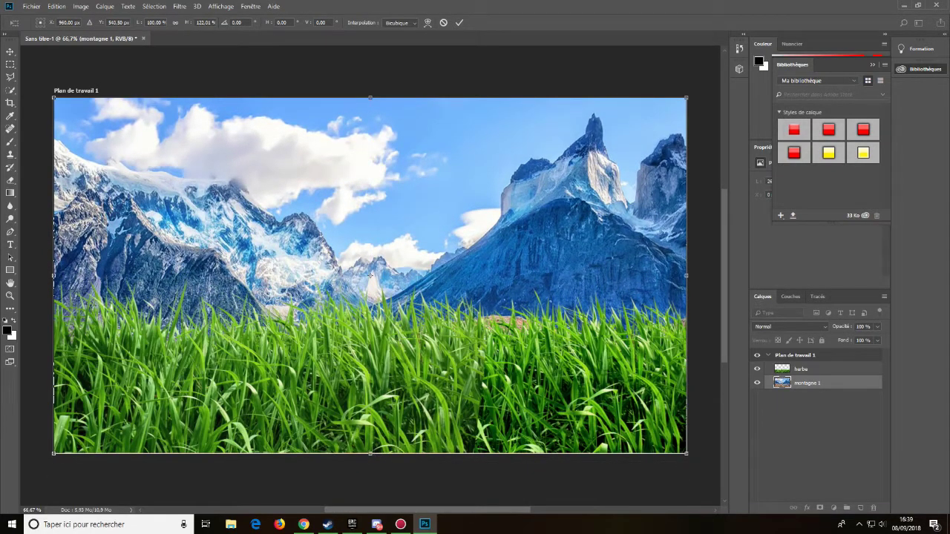
pyautogui.moveTo(370, 454); pyautogui.dragTo(369, 492)
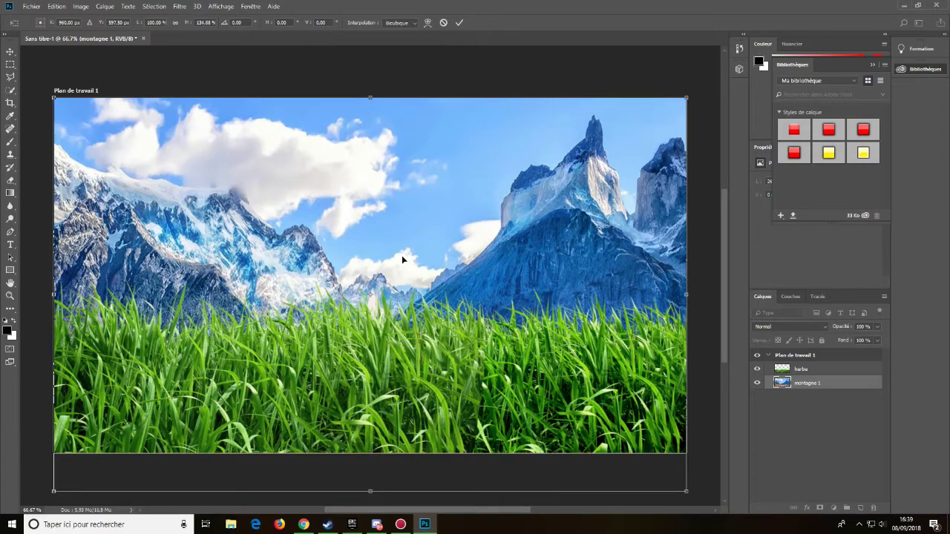
# - Enlarge the mountain picture beyond the artboard's edges, shift it upward behind the grass and apply the transform
pyautogui.scroll(-1, 390, 271)
pyautogui.hotkey('ctrl', '-')
pyautogui.hotkey('ctrl', '-')
pyautogui.moveTo(369, 373); pyautogui.dragTo(372, 354)
pyautogui.moveTo(527, 173); pyautogui.dragTo(562, 145)
pyautogui.hotkey('ctrl', '+')
pyautogui.moveTo(436, 253); pyautogui.dragTo(436, 253)
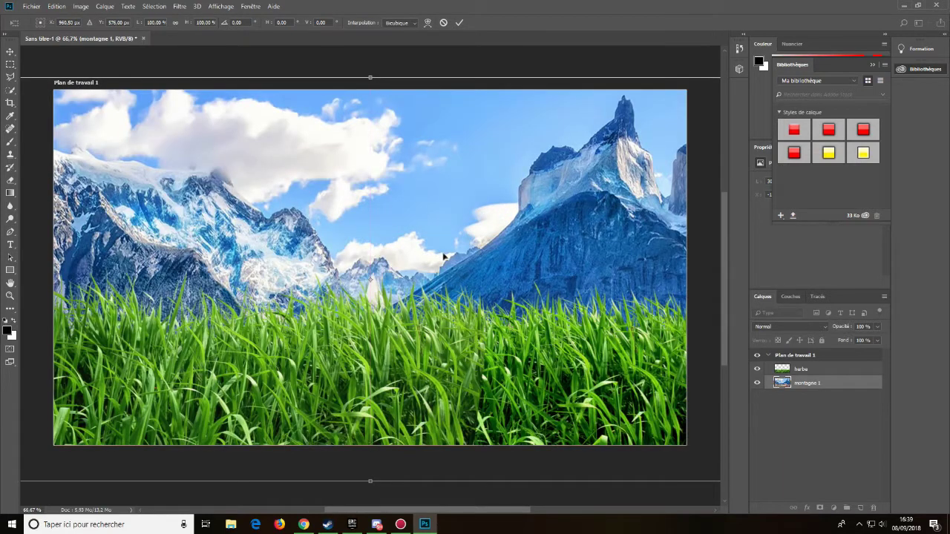
pyautogui.press('Return')
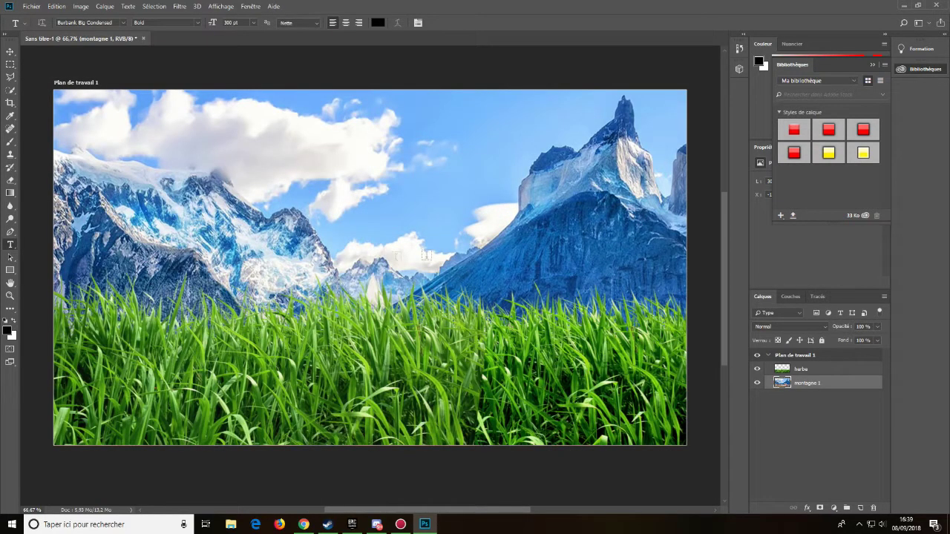
# - Glance at the reference thumbnail in Chrome, return to Photoshop and apply a 10-pixel Gaussian Blur to the montagne 1 layer
pyautogui.click(303, 524)
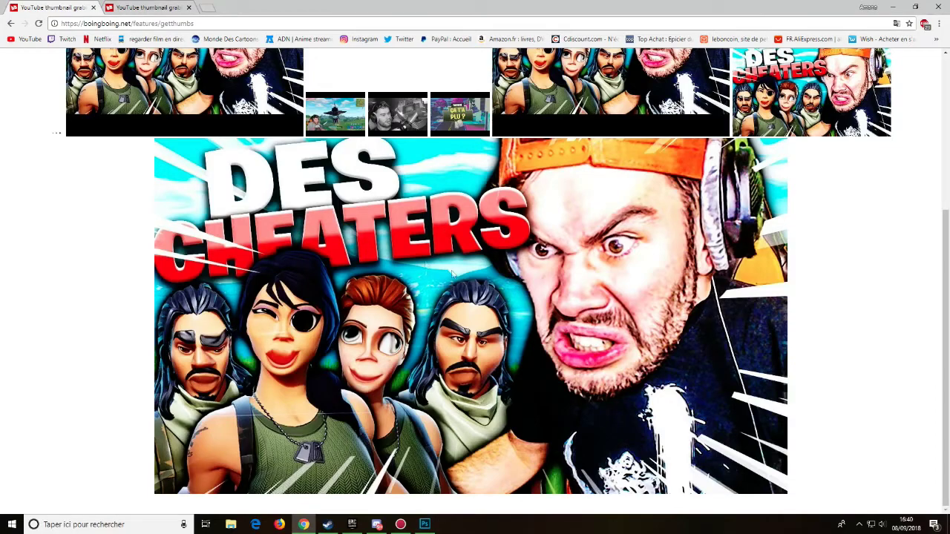
pyautogui.click(303, 524)
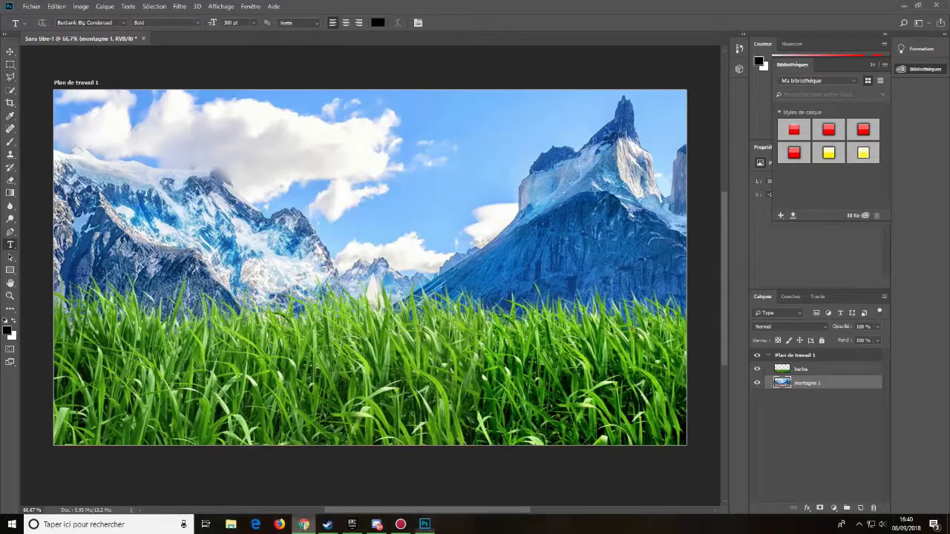
pyautogui.click(801, 371)
pyautogui.click(804, 385)
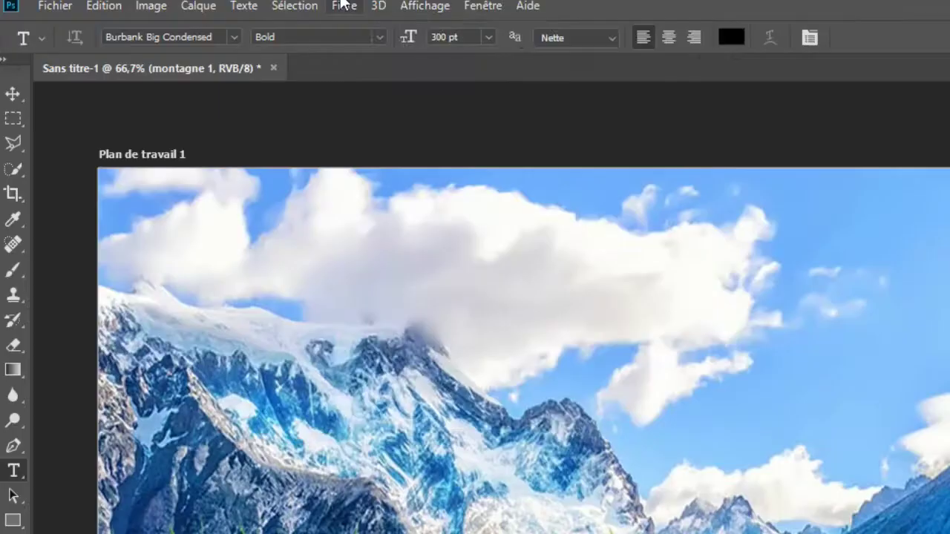
pyautogui.click(179, 6)
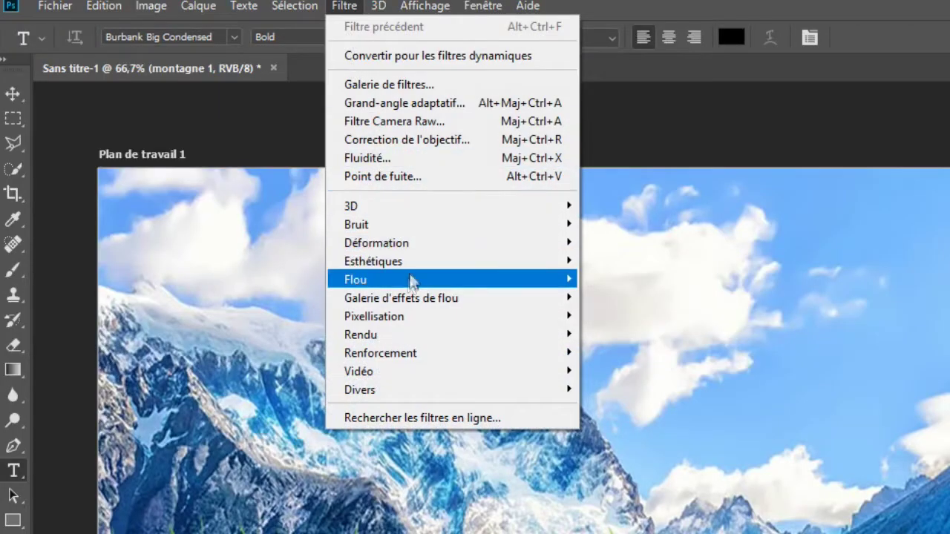
pyautogui.moveTo(212, 147)
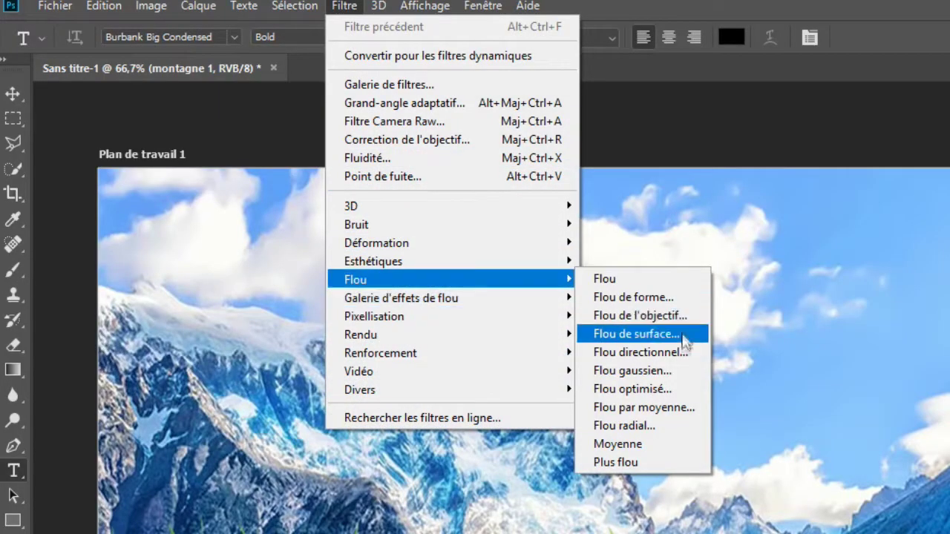
pyautogui.click(664, 371)
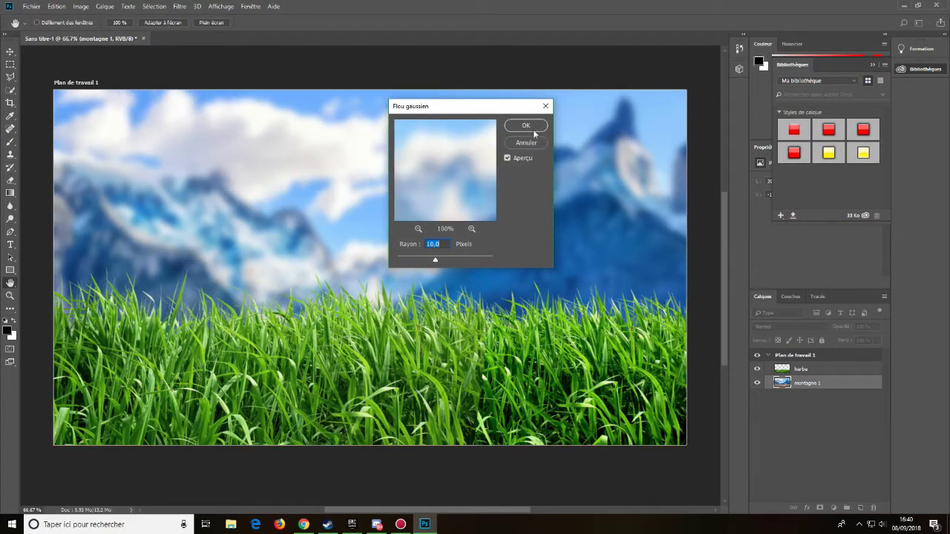
pyautogui.click(525, 126)
pyautogui.press('t')
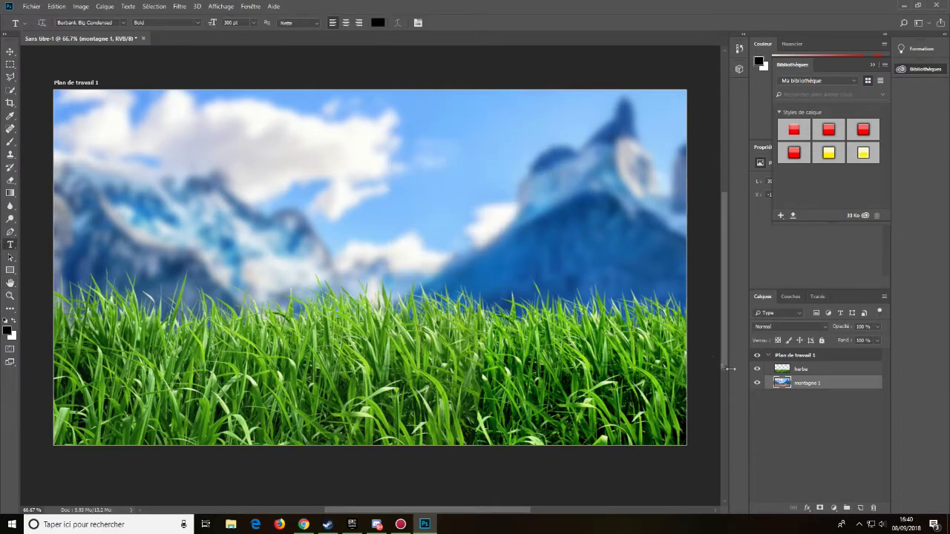
# - Apply a Gaussian Blur with a 10-pixel radius to the herbe layer
pyautogui.click(794, 369)
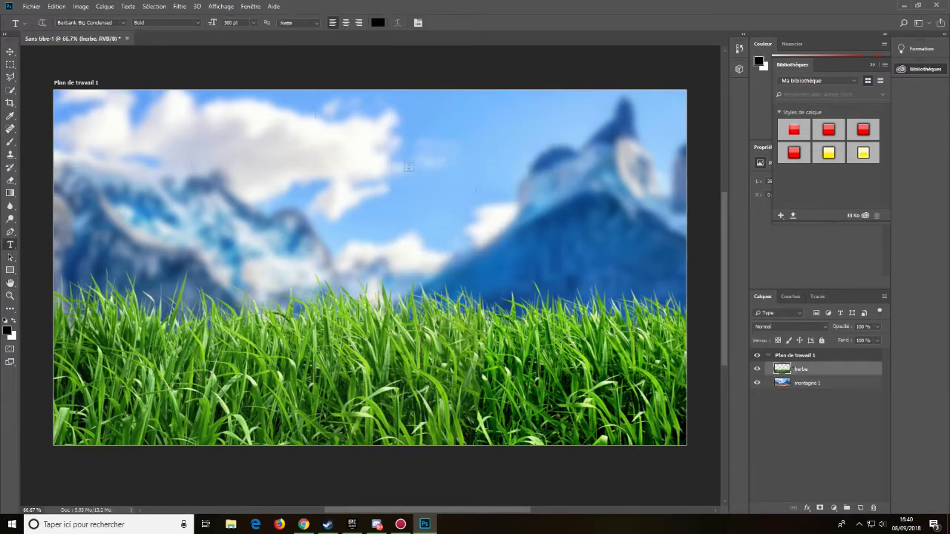
pyautogui.click(181, 6)
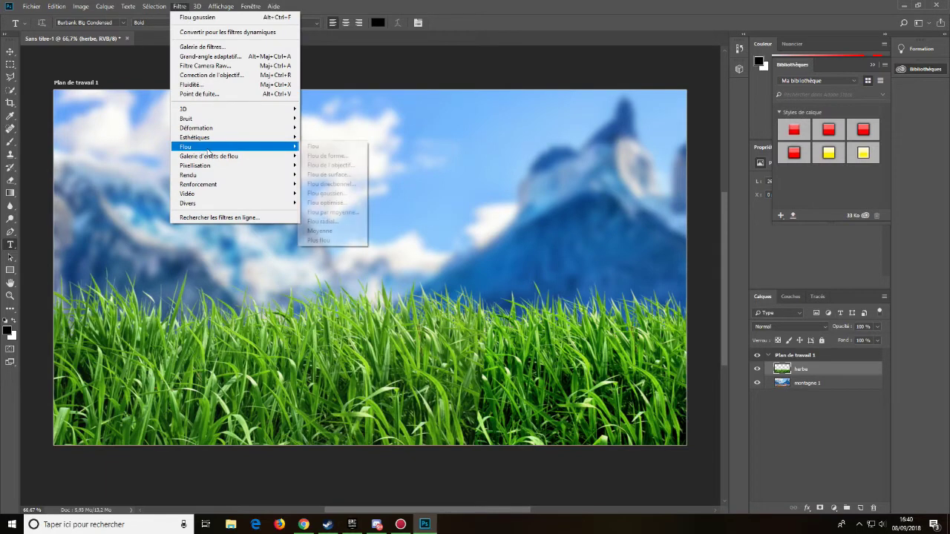
pyautogui.click(327, 193)
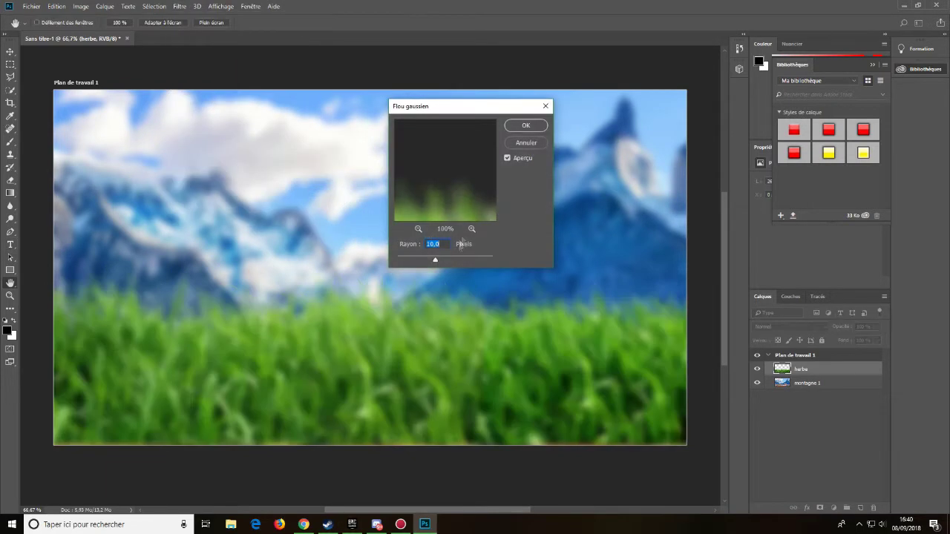
pyautogui.click(519, 127)
pyautogui.press('t')
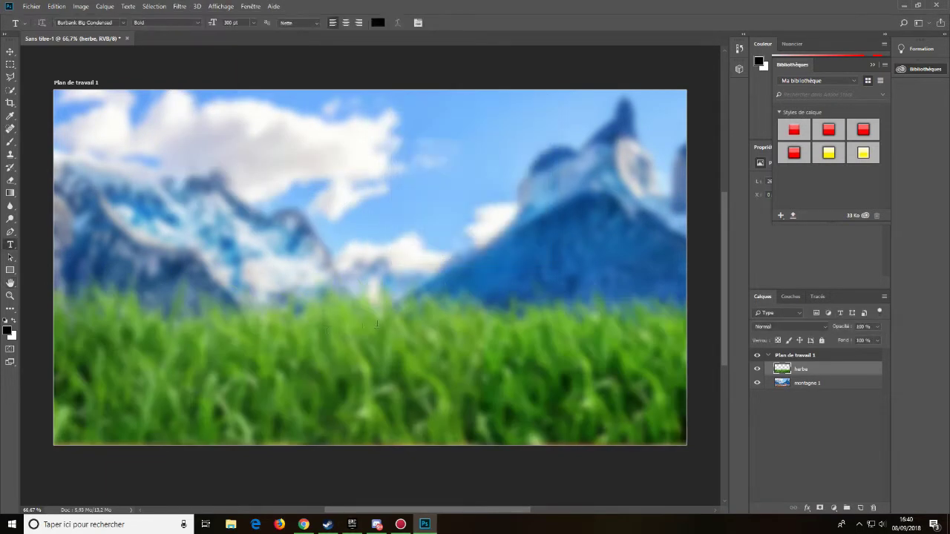
# - Switch to Chrome, open YouTube in a new tab and open a Fortnite video from the LeBouseuh Gaming channel
pyautogui.click(303, 524)
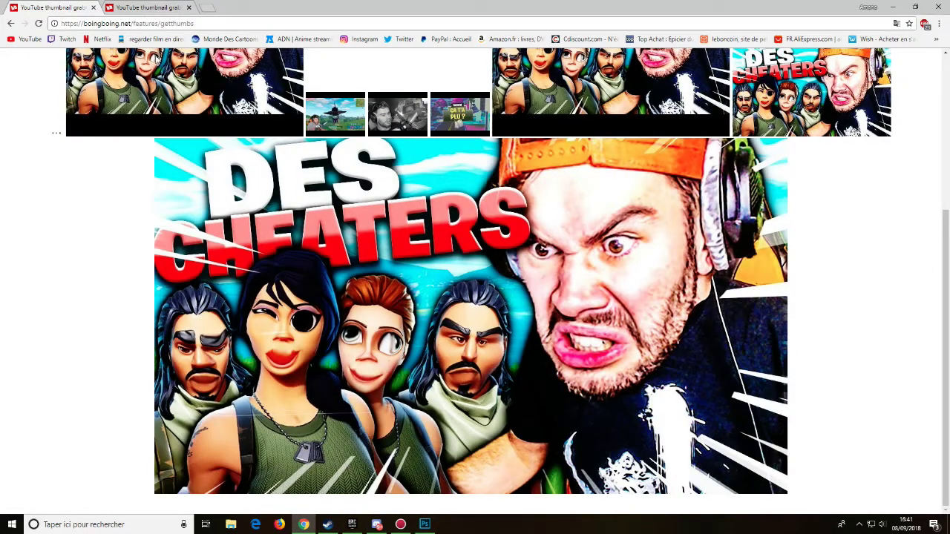
pyautogui.click(207, 9)
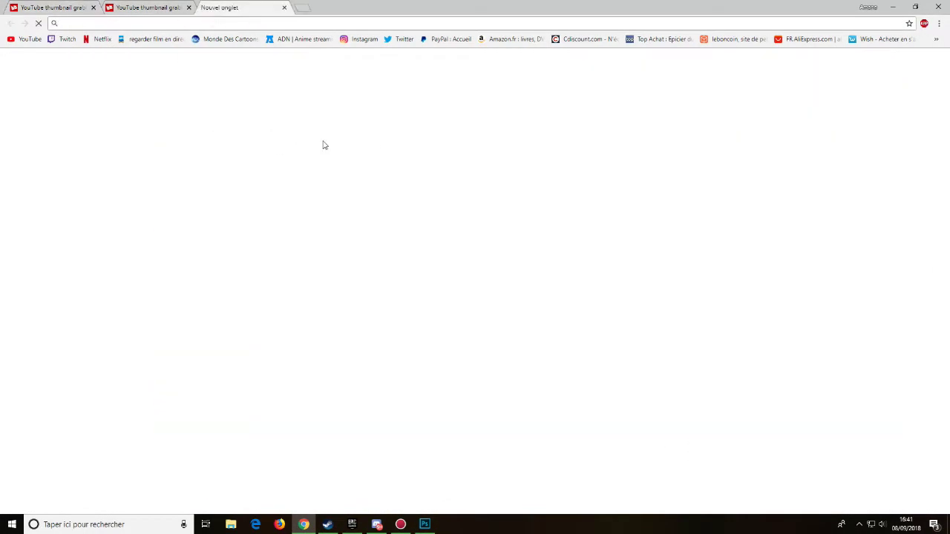
pyautogui.click(28, 39)
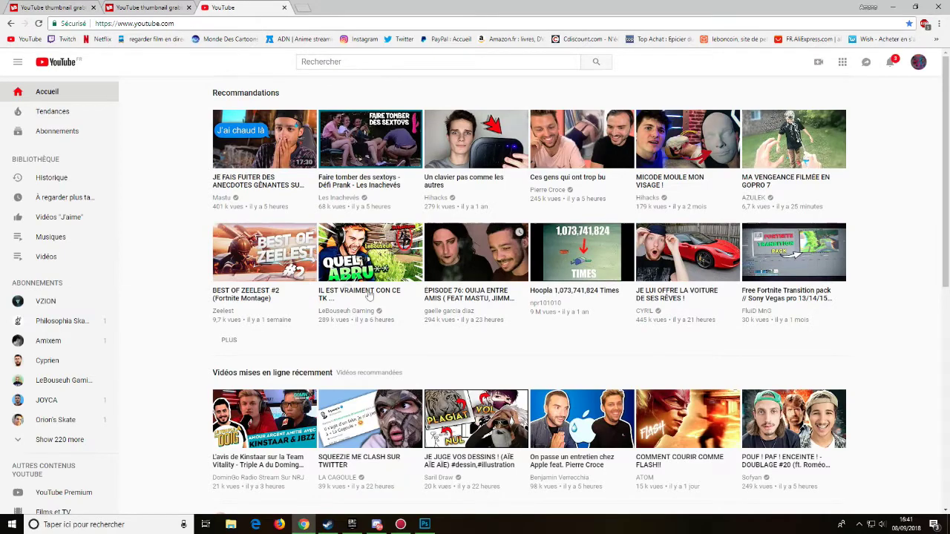
pyautogui.click(354, 313)
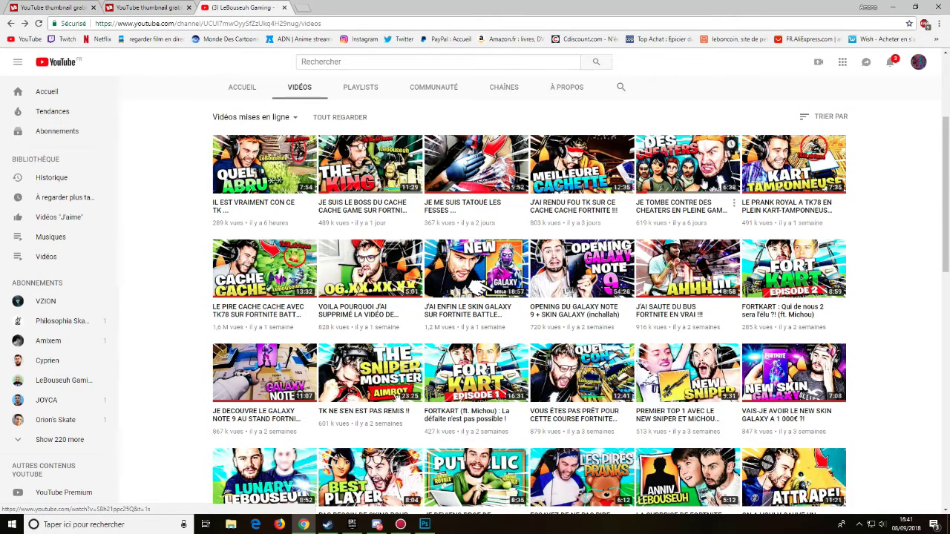
pyautogui.click(698, 183)
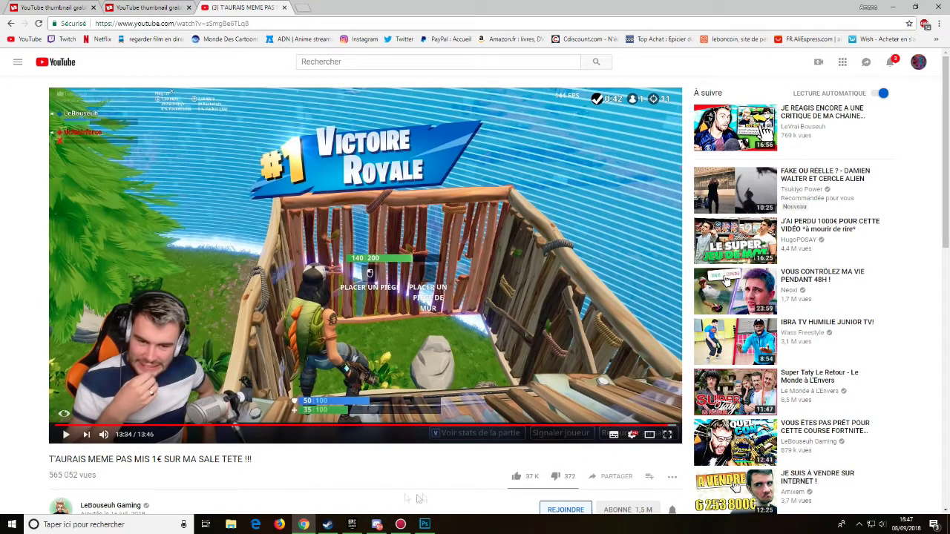
# - Search the web for "lightshot" in a new tab, open a result and close the tab again
pyautogui.click(858, 524)
pyautogui.click(305, 9)
pyautogui.write('light')
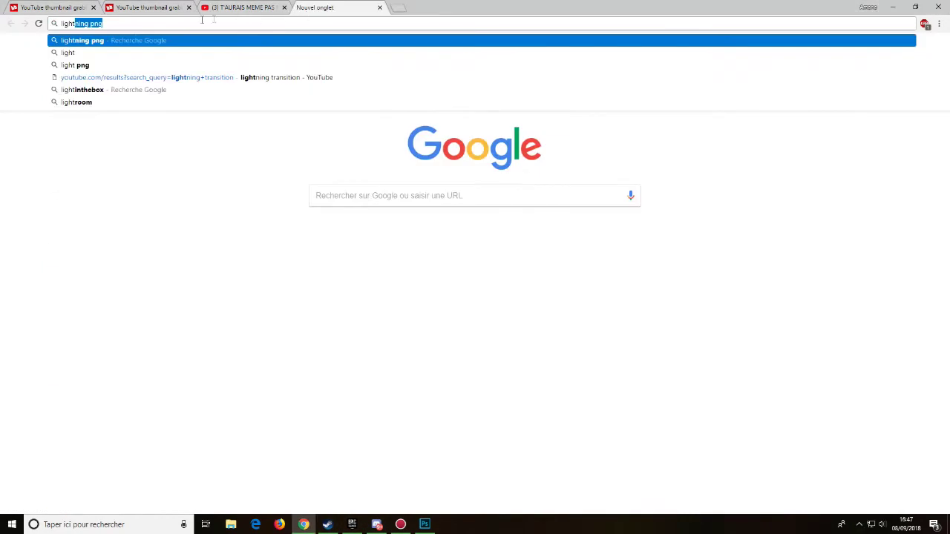
pyautogui.press('BackSpace')
pyautogui.write('sho')
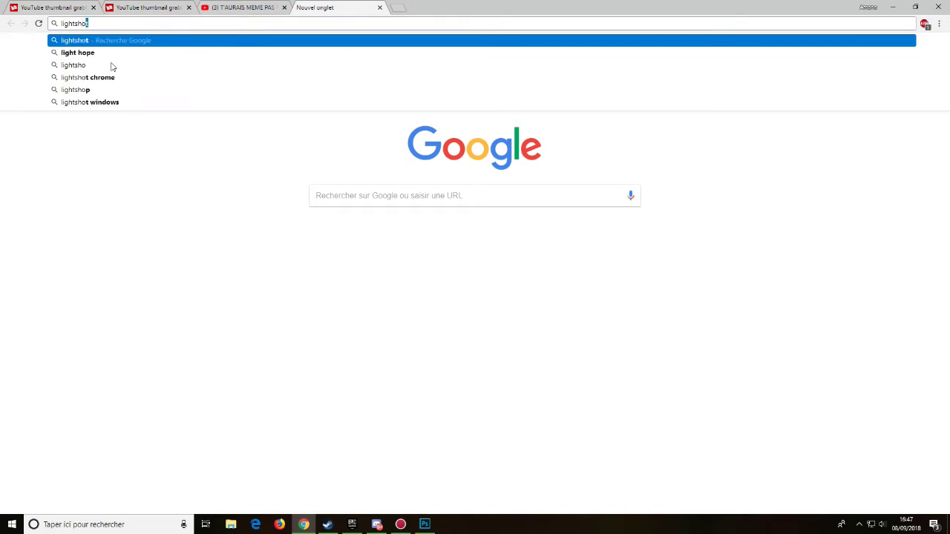
pyautogui.press('Return')
pyautogui.click(148, 146)
pyautogui.hotkey('ctrl', 'w')
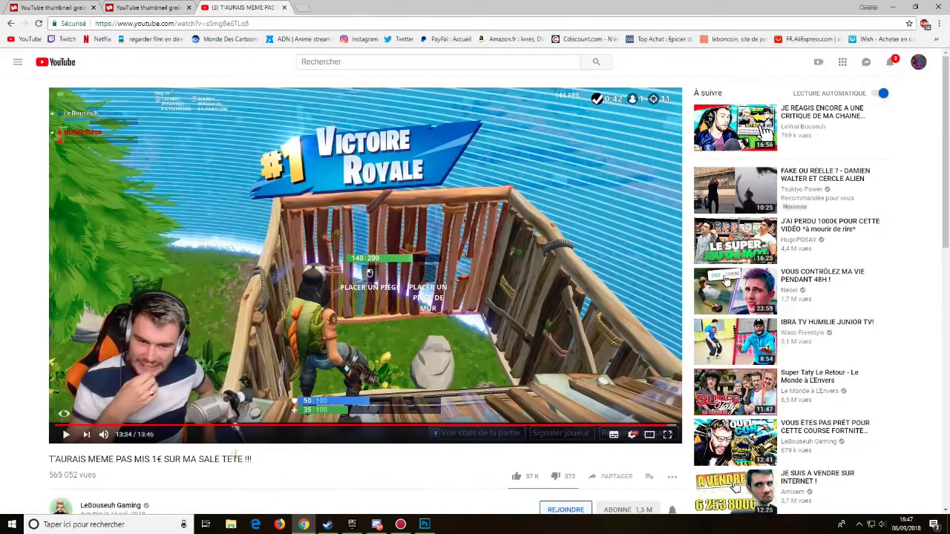
# - Capture the webcam area of the paused video as a screenshot, then switch to Photoshop and place Screenshot_126 as an embedded image
pyautogui.press('Print')
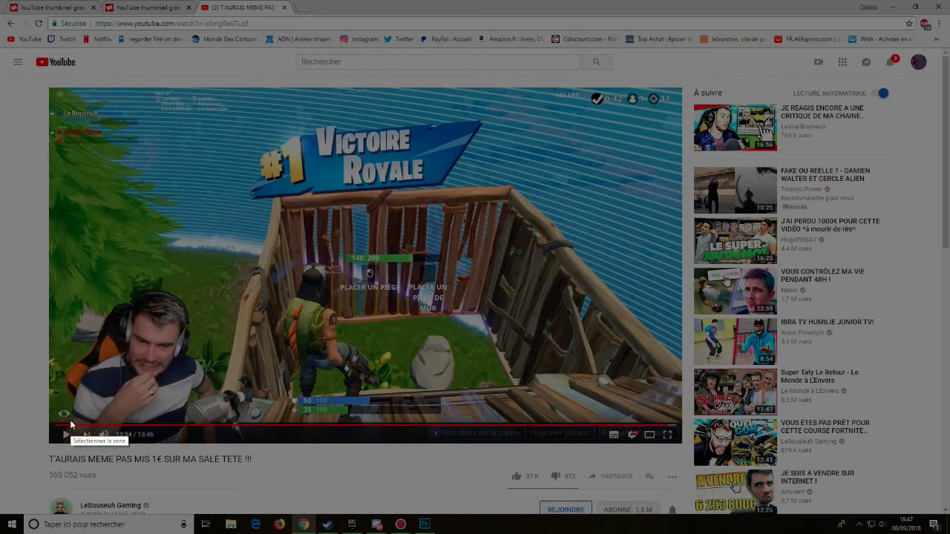
pyautogui.moveTo(55, 287); pyautogui.dragTo(250, 444)
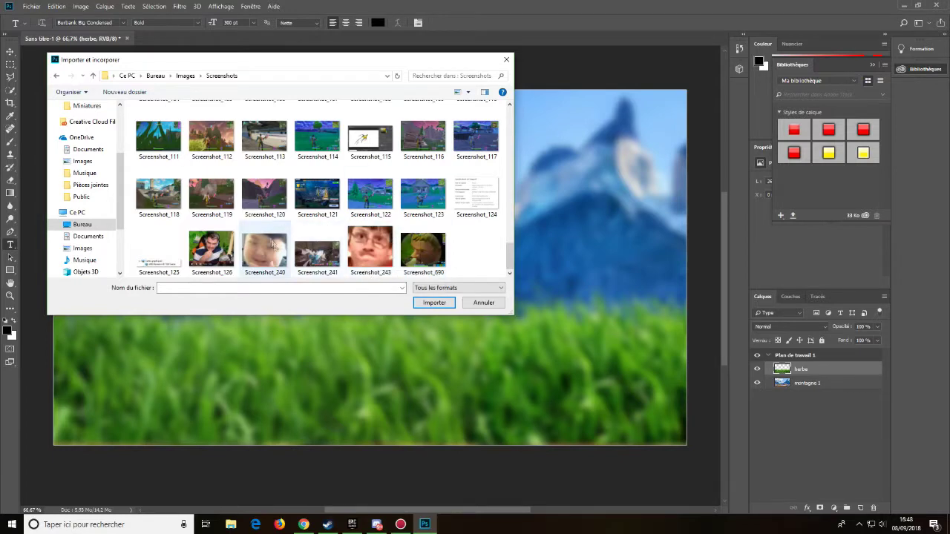
pyautogui.click(422, 302)
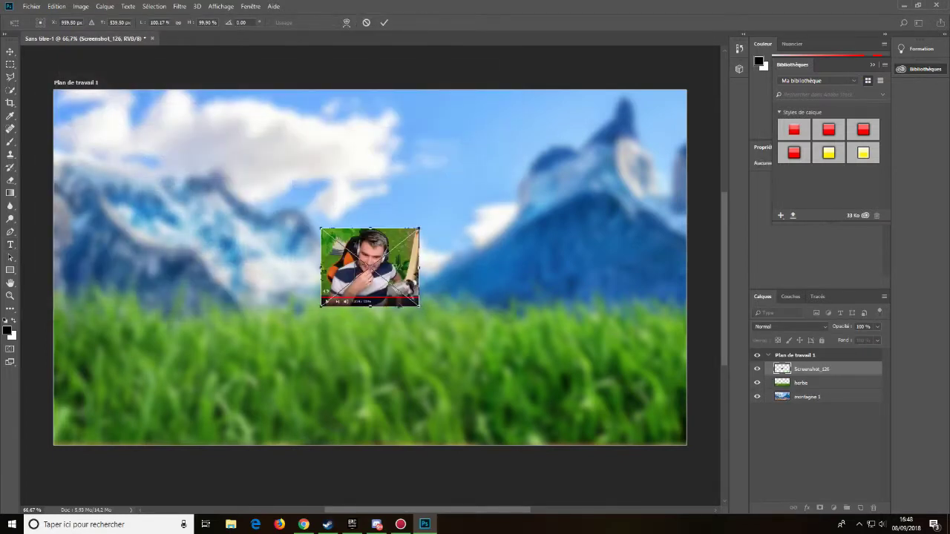
pyautogui.press('Return')
pyautogui.press('t')
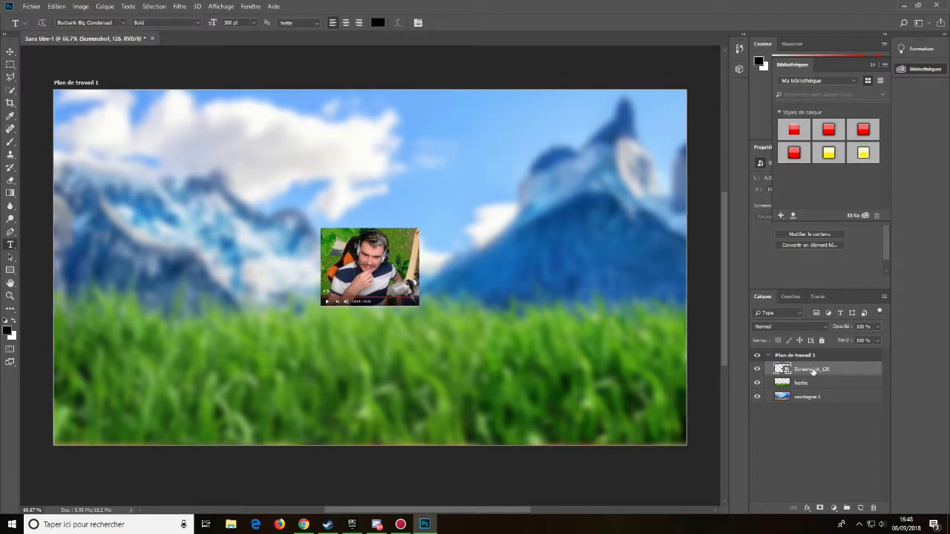
# - Rasterize the Screenshot_126 layer and enlarge it around the artboard's centre so it fills most of the height
pyautogui.rightClick(813, 368)
pyautogui.click(683, 269)
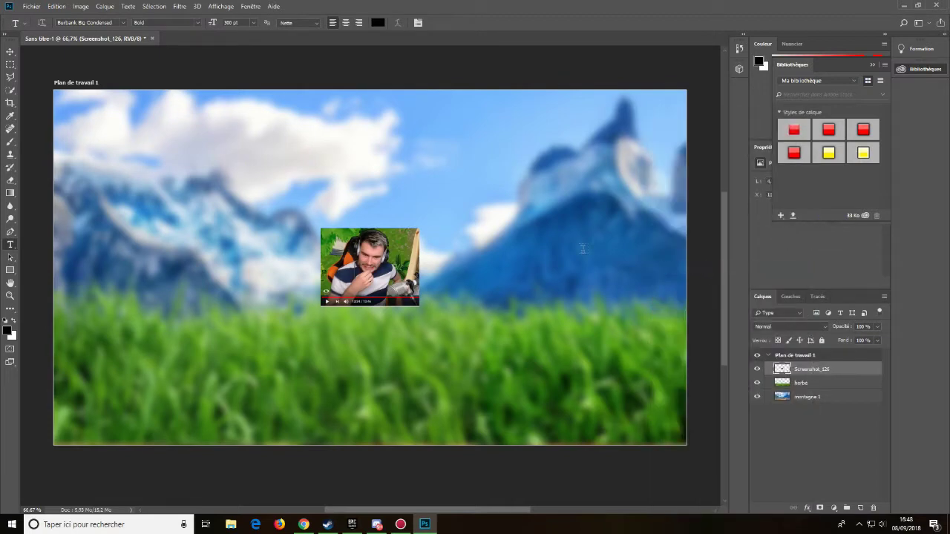
pyautogui.click(9, 51)
pyautogui.hotkey('ctrl', 't')
pyautogui.moveTo(369, 267); pyautogui.dragTo(184, 247)
pyautogui.moveTo(233, 208); pyautogui.dragTo(557, 117)
pyautogui.press('Return')
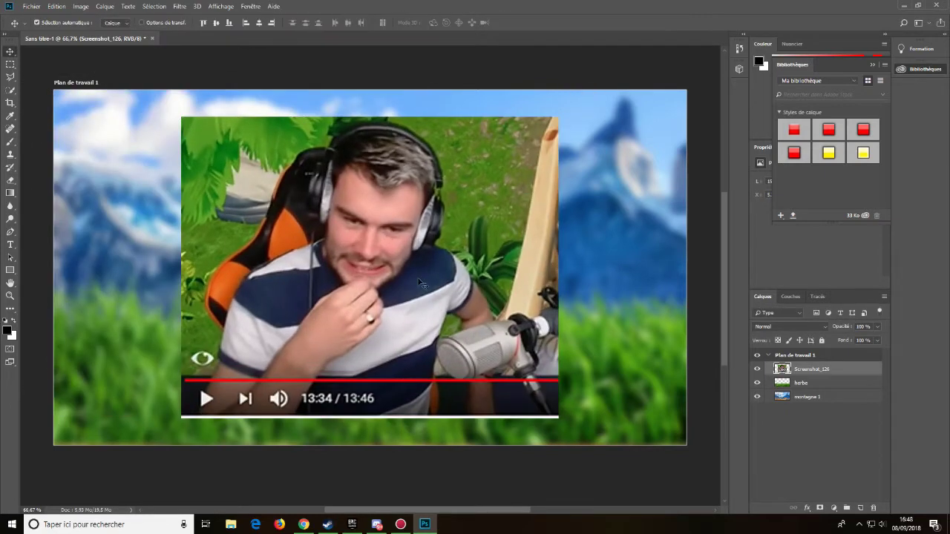
# - Outline the streamer and his chair with the Polygonal Lasso, closing the selection just above the video's progress bar
pyautogui.press('l')
pyautogui.click(10, 76)
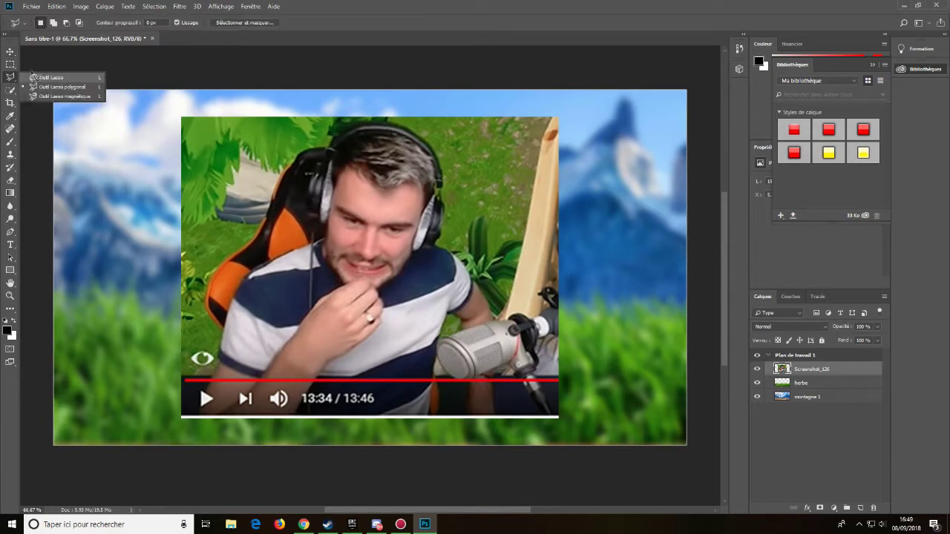
pyautogui.click(51, 86)
pyautogui.rightClick(9, 78)
pyautogui.click(47, 89)
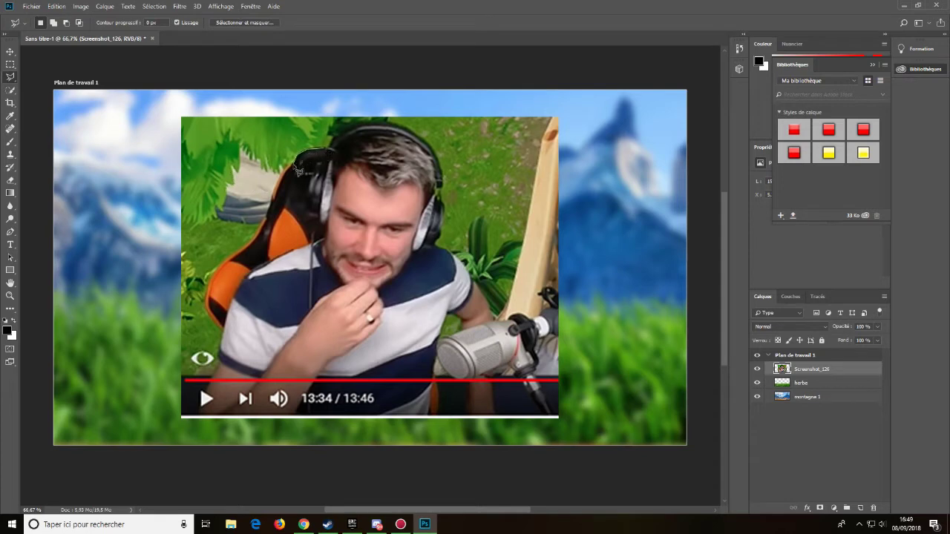
pyautogui.moveTo(222, 352)
pyautogui.mouseDown()
pyautogui.moveTo(460, 383)
pyautogui.moveTo(499, 379)
pyautogui.moveTo(494, 373)
pyautogui.mouseUp()
# - Feather the selection around the streamer and his chair with a radius of 3 pixels
pyautogui.click(137, 5)
pyautogui.moveTo(149, 6)
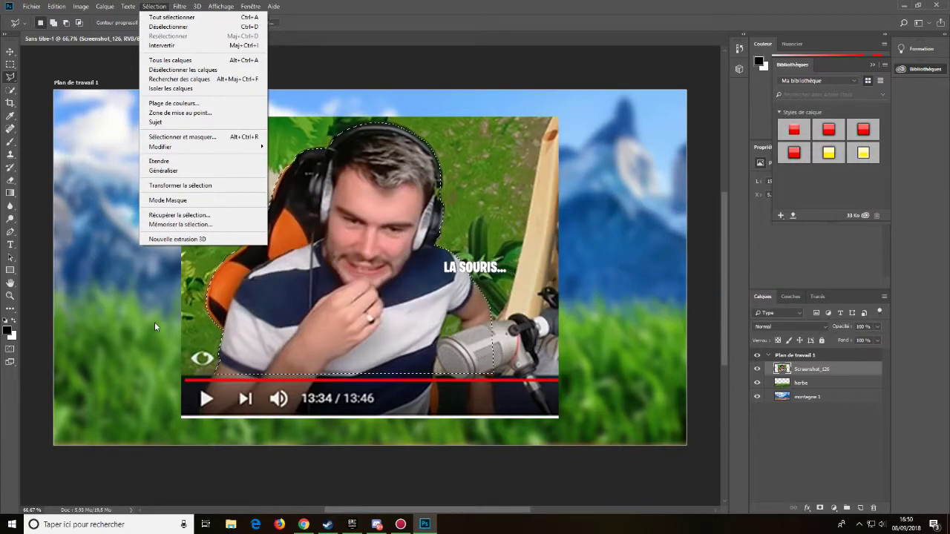
pyautogui.moveTo(274, 6)
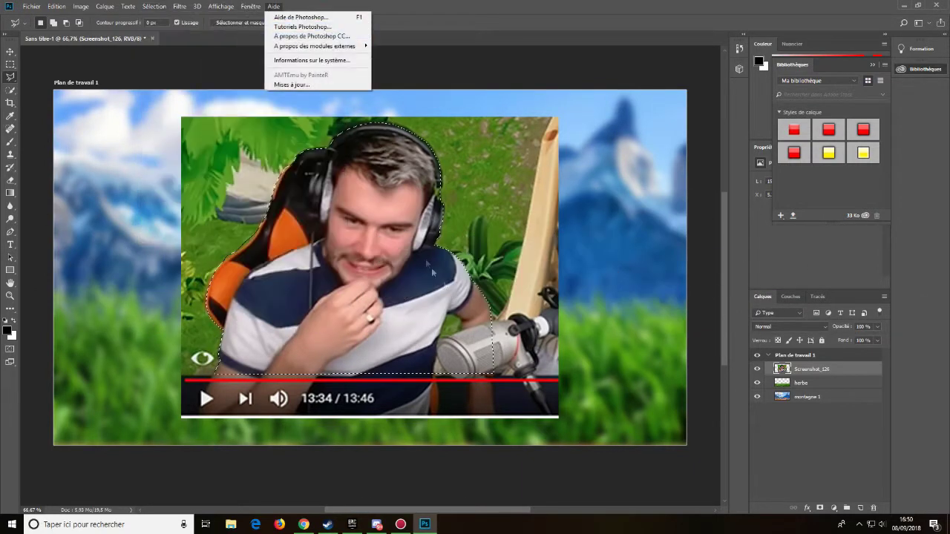
pyautogui.click(392, 8)
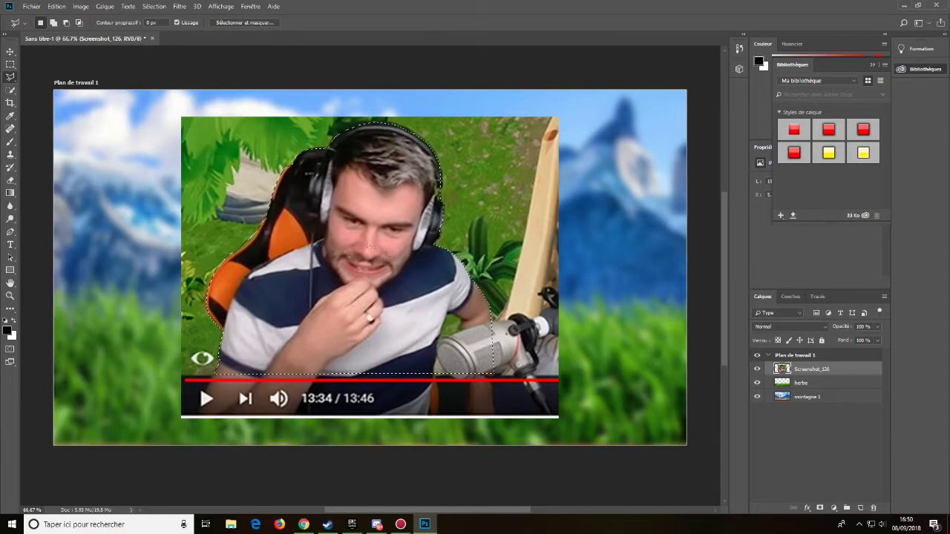
pyautogui.click(153, 6)
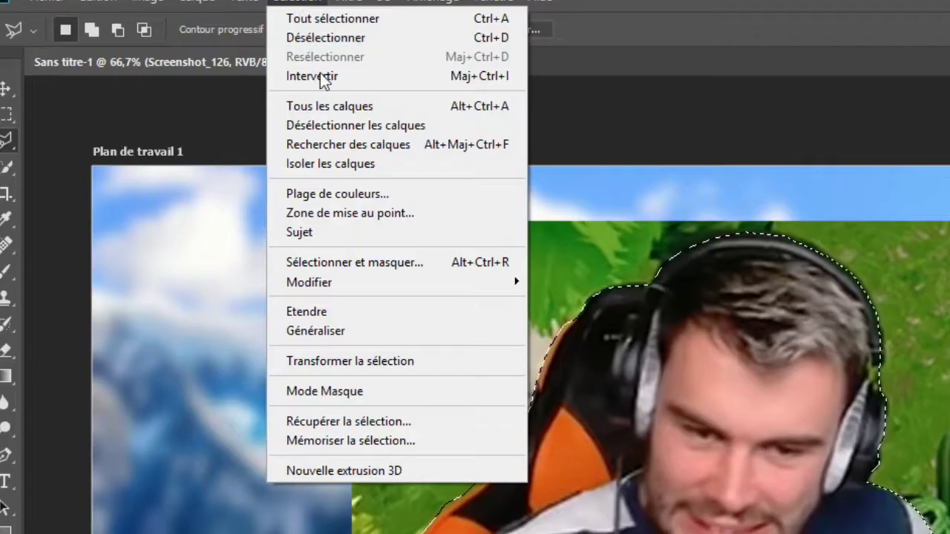
pyautogui.moveTo(364, 281)
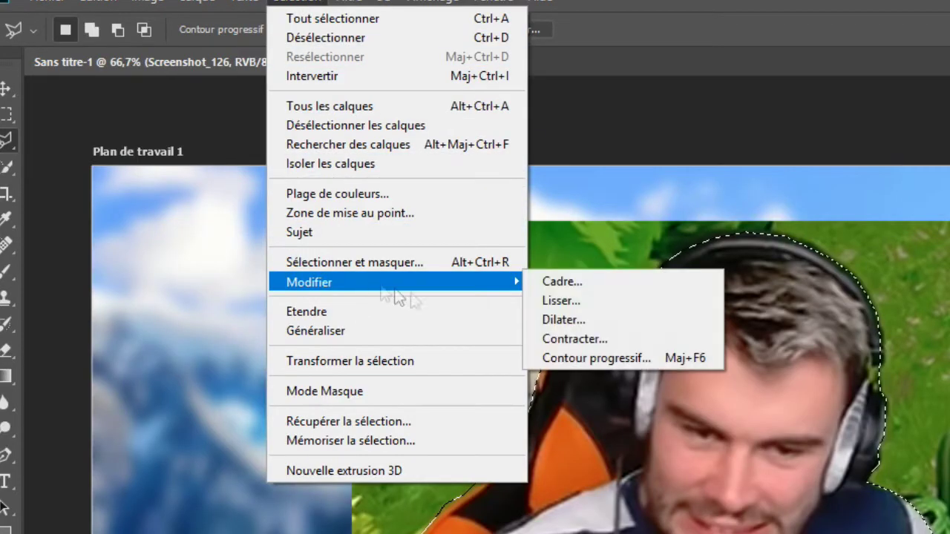
pyautogui.click(608, 357)
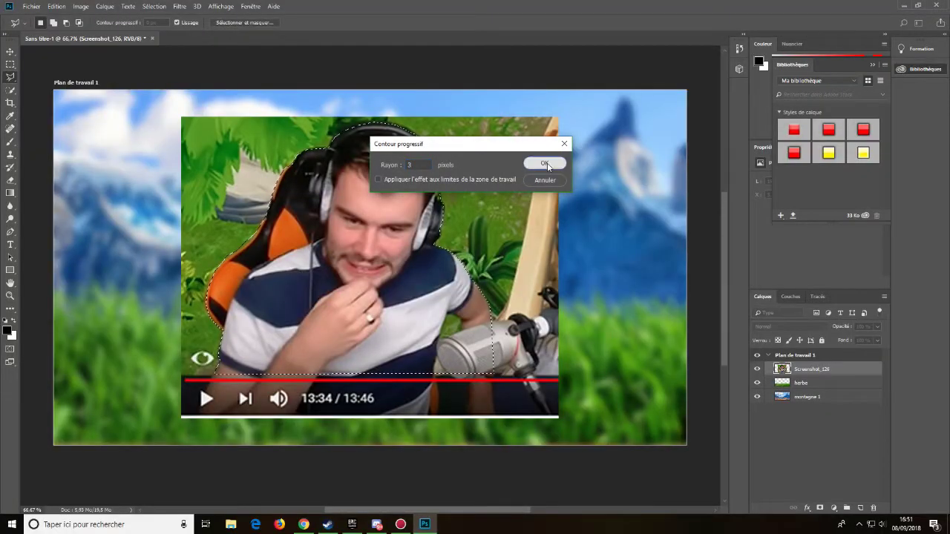
pyautogui.click(544, 164)
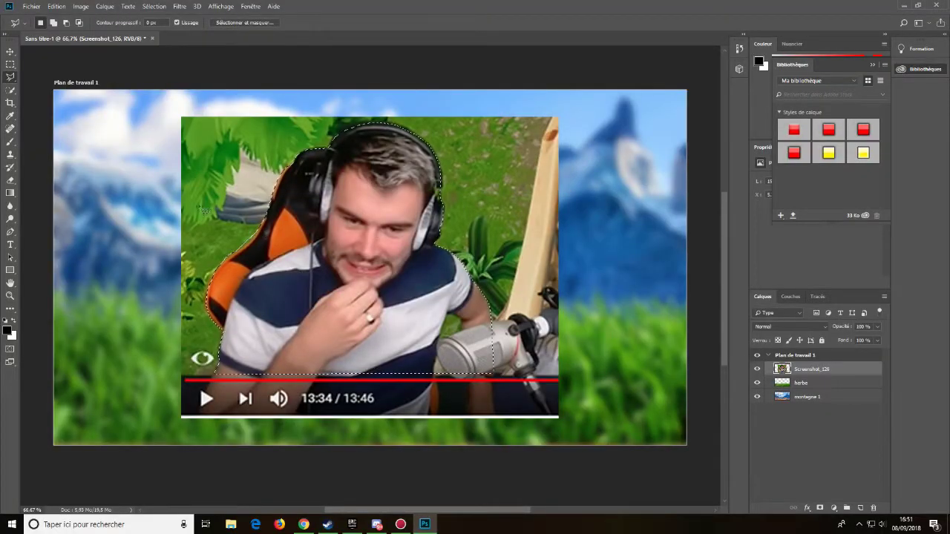
# - Replace the Screenshot_126 layer with a pasted copy of the selected streamer on a new layer
pyautogui.hotkey('ctrl', 'd')
pyautogui.press('Delete')
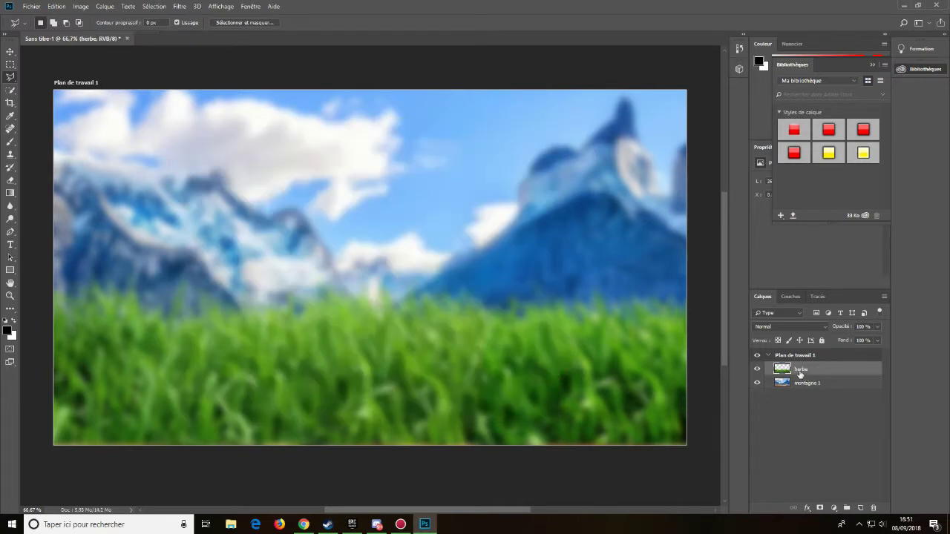
pyautogui.hotkey('ctrl', 'v')
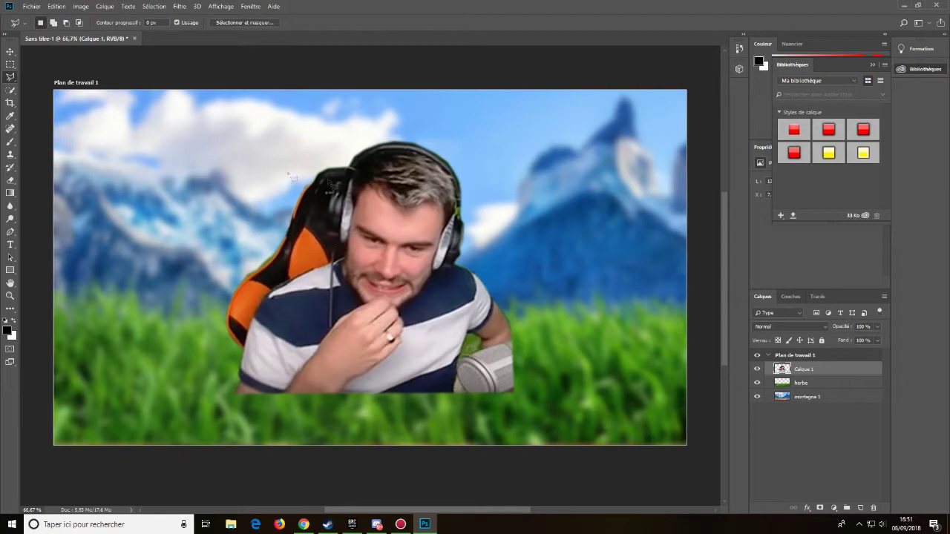
# - Move the streamer cutout to the artboard's left half and enlarge it to about 139% so it fills the height
pyautogui.click(10, 52)
pyautogui.moveTo(423, 327); pyautogui.dragTo(233, 383)
pyautogui.hotkey('ctrl', 't')
pyautogui.moveTo(378, 357); pyautogui.dragTo(481, 472)
pyautogui.moveTo(360, 375); pyautogui.dragTo(339, 351)
pyautogui.moveTo(469, 463); pyautogui.dragTo(445, 436)
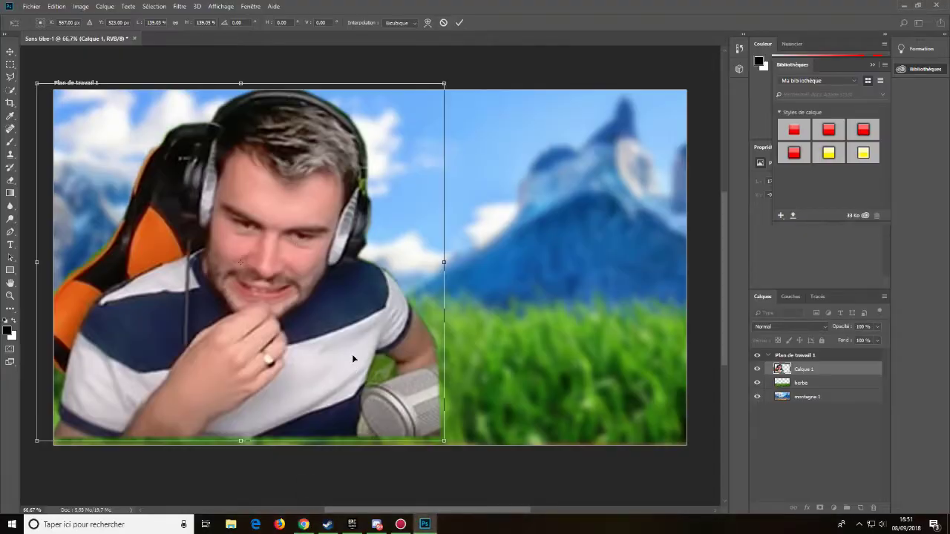
# - Flip the streamer cutout horizontally and fit it enlarged into the artboard's right half, running past the edges
pyautogui.rightClick(345, 308)
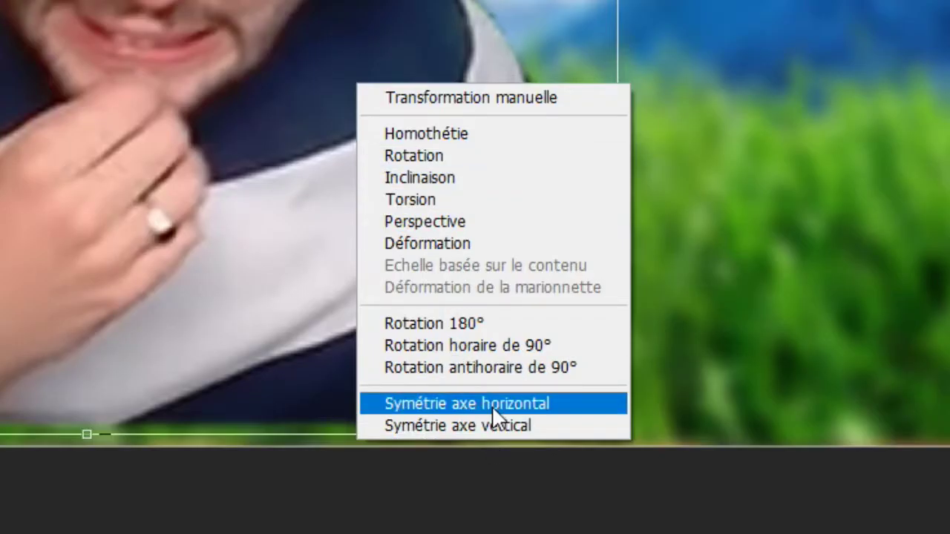
pyautogui.click(407, 427)
pyautogui.moveTo(309, 316); pyautogui.dragTo(579, 441)
pyautogui.press('Return')
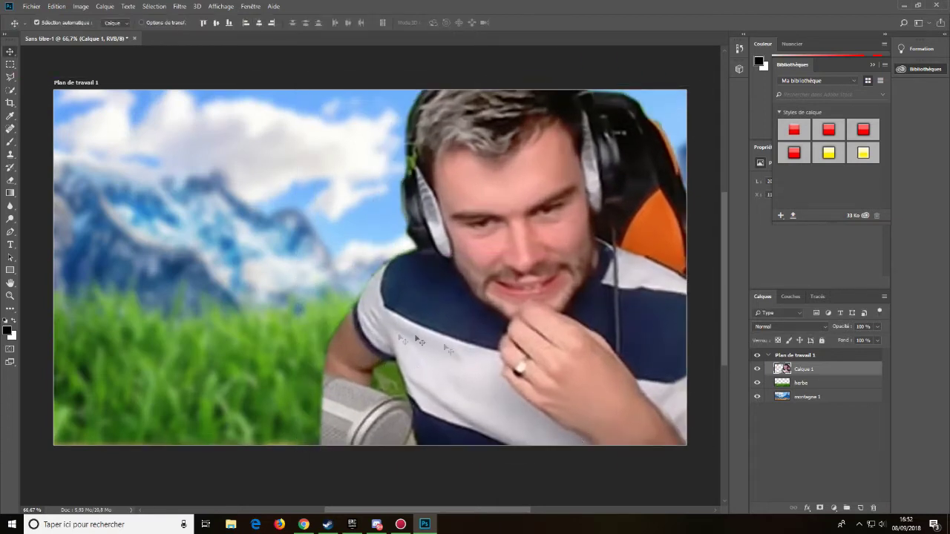
# - Check the reference thumbnail in the browser, then outline the streamer's head, headset and hand with the Polygonal Lasso
pyautogui.click(317, 526)
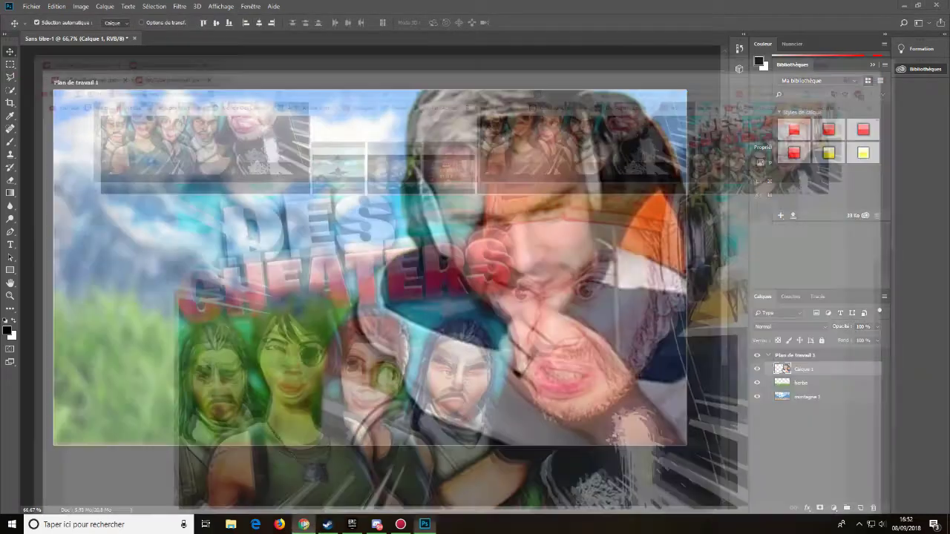
pyautogui.hotkey('alt', 'Tab')
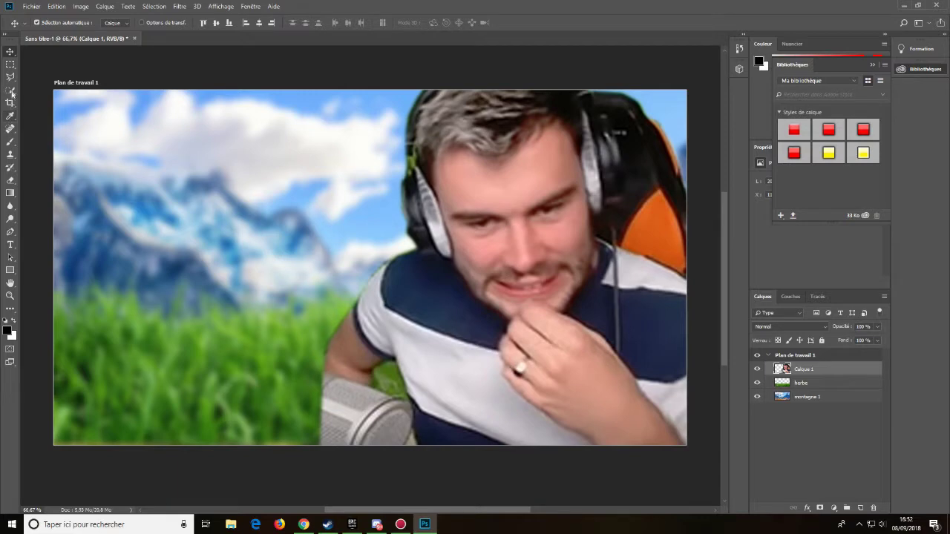
pyautogui.click(10, 75)
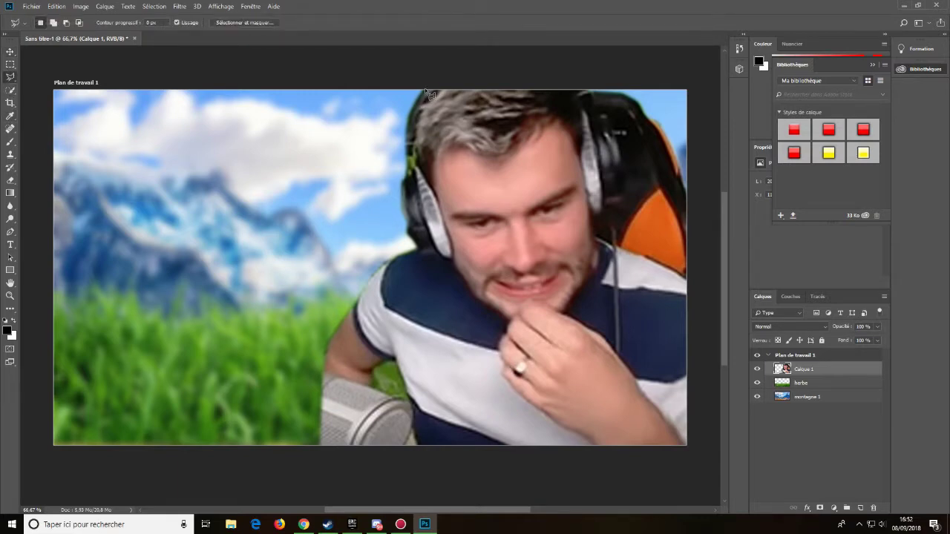
pyautogui.moveTo(426, 92); pyautogui.dragTo(413, 125)
# - Feather the head-and-hand selection by 3 pixels and paste a copy of it from Calque 1 as a new layer
pyautogui.click(153, 7)
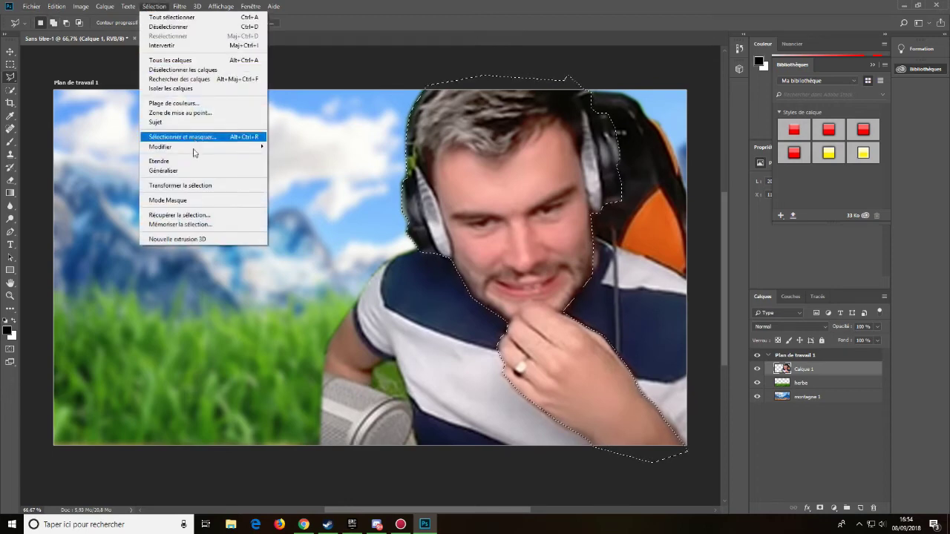
pyautogui.moveTo(195, 148)
pyautogui.click(313, 184)
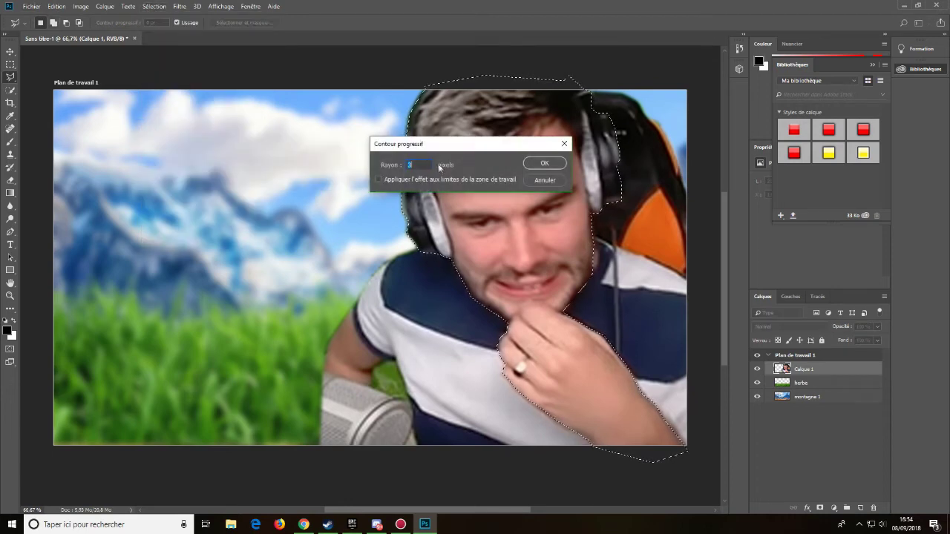
pyautogui.click(547, 170)
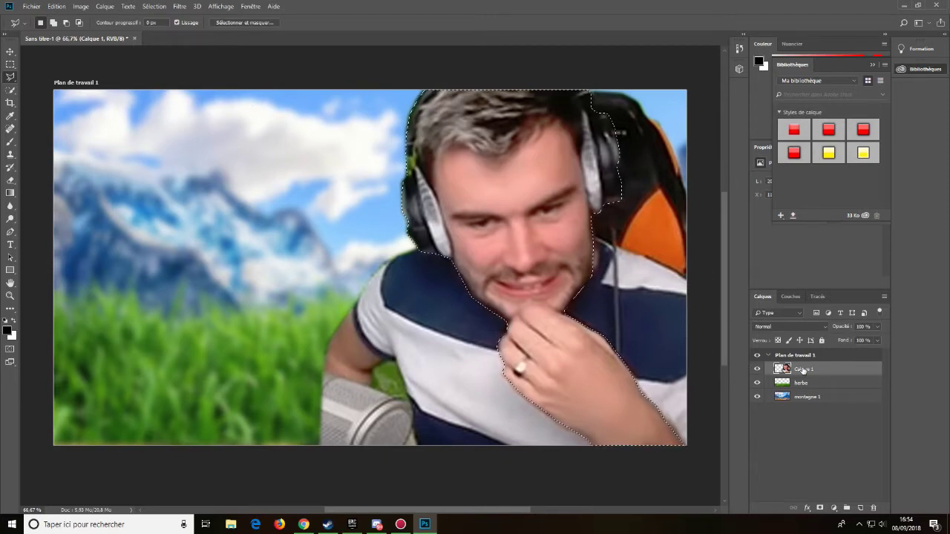
pyautogui.click(570, 304)
pyautogui.hotkey('ctrl', 'v')
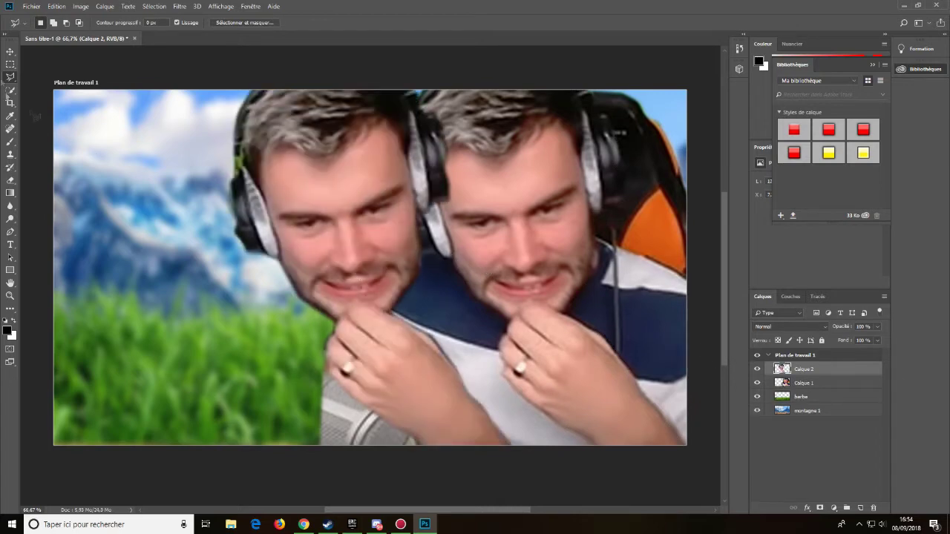
# - Align the copied head and hand over the original streamer and enlarge them for an oversized-head effect
pyautogui.click(11, 51)
pyautogui.moveTo(359, 262)
pyautogui.mouseDown()
pyautogui.moveTo(481, 288)
pyautogui.moveTo(534, 262)
pyautogui.moveTo(515, 261)
pyautogui.mouseUp()
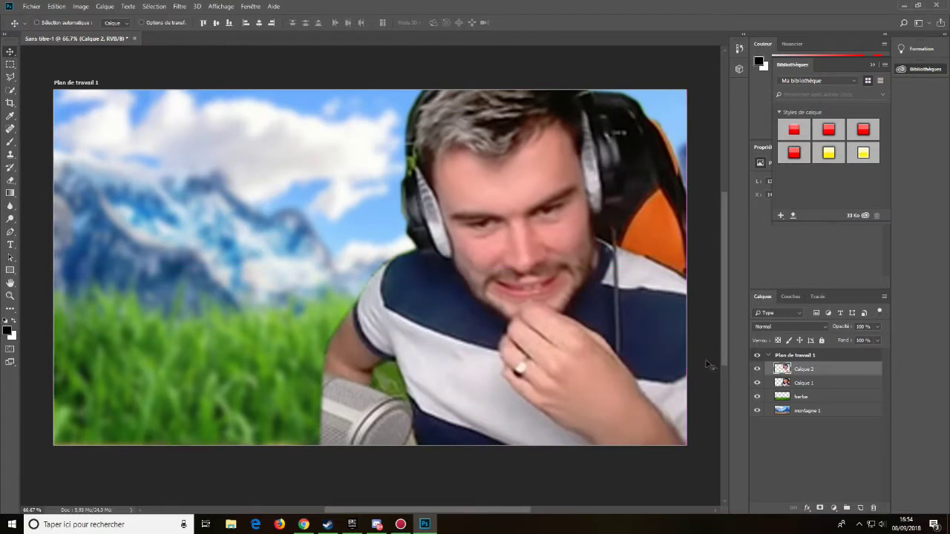
pyautogui.hotkey('ctrl', 't')
pyautogui.moveTo(687, 90); pyautogui.dragTo(729, 27)
pyautogui.press('Return')
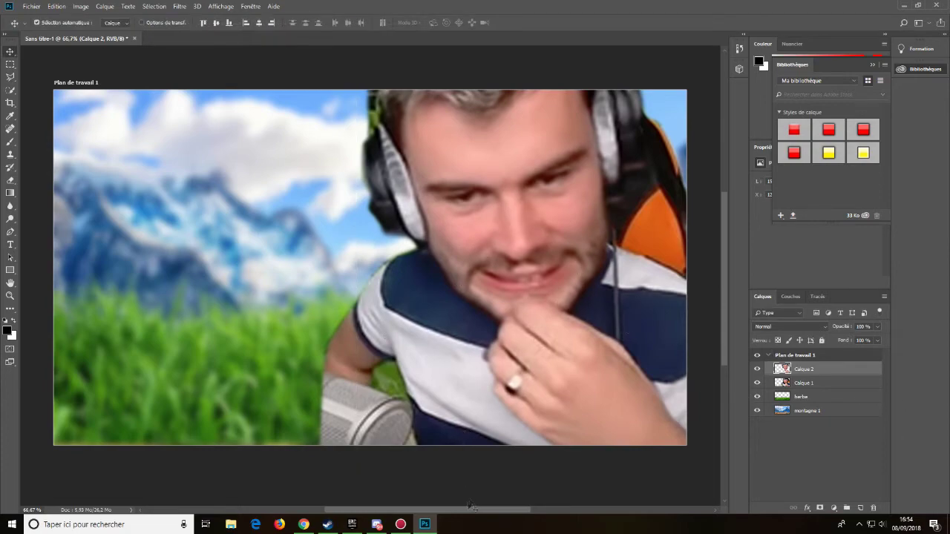
# - Switch to Chrome and browse the fnbr.co icons page down to the outfits, comparing them with the characters in the reference thumbnail
pyautogui.click(304, 524)
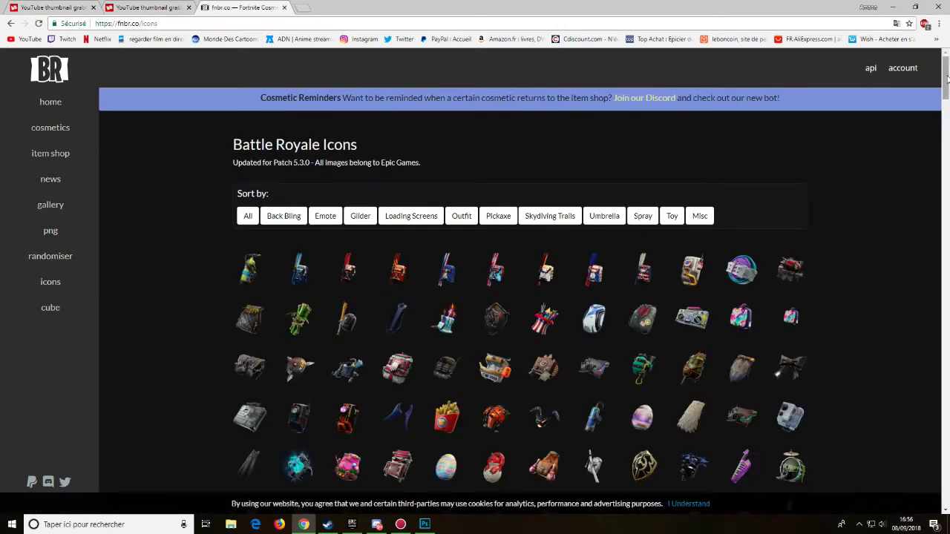
pyautogui.scroll(-5, 935, 221)
pyautogui.scroll(-5, 934, 238)
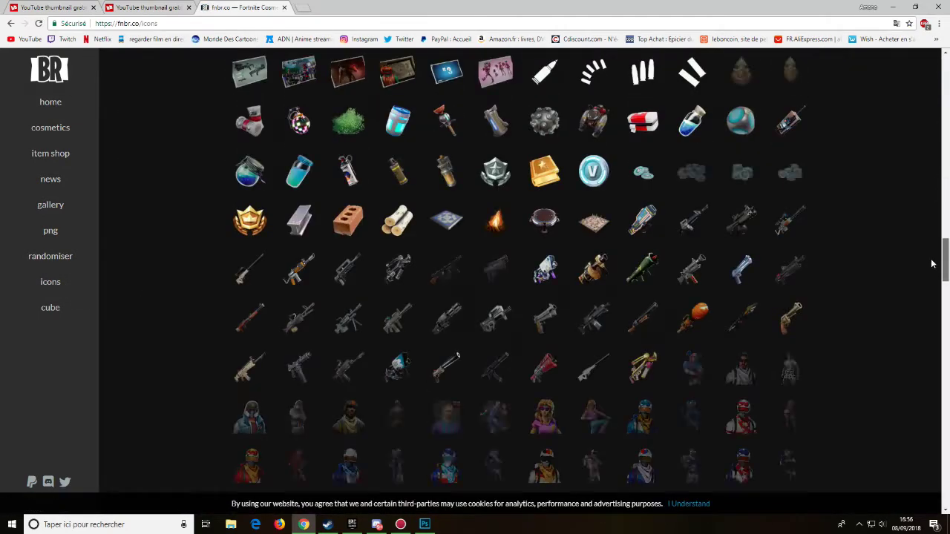
pyautogui.scroll(-7, 933, 264)
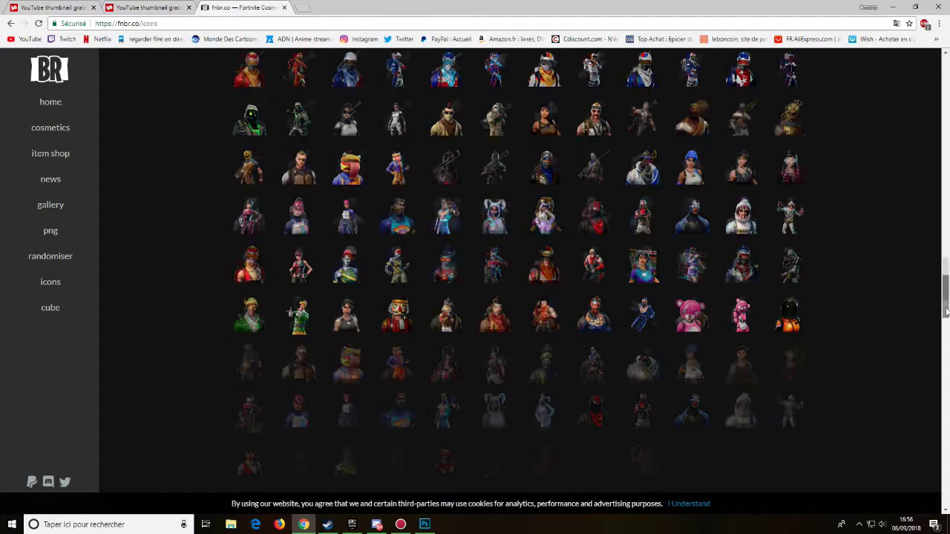
pyautogui.moveTo(946, 312); pyautogui.dragTo(946, 353)
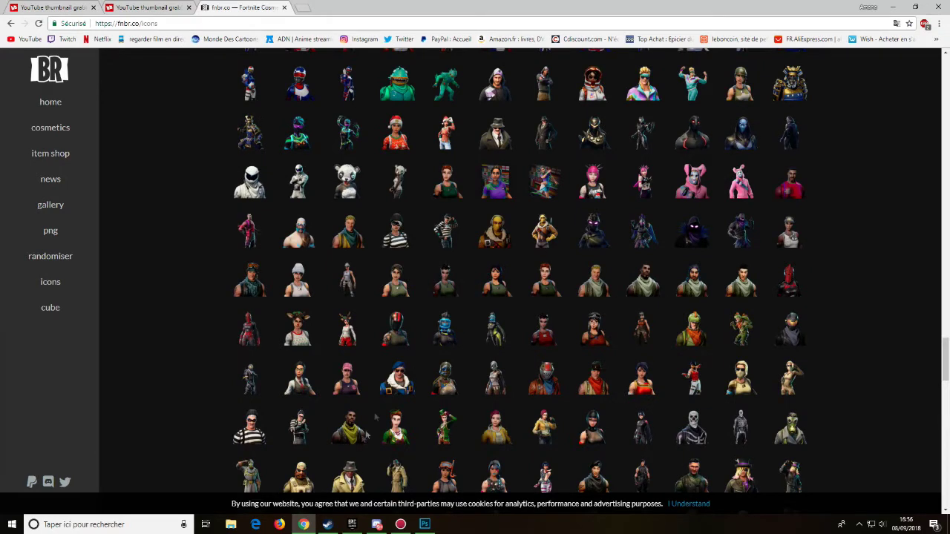
pyautogui.click(52, 6)
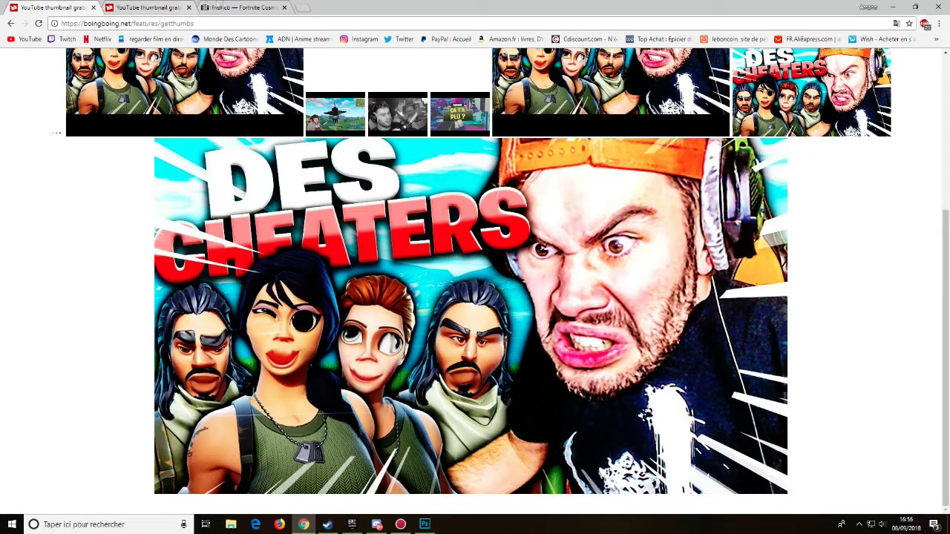
pyautogui.click(223, 8)
# - Save the icons of the black-haired woman, the red-haired woman and the long-haired bearded man as recruit 1, recruit 2 and recruit 3
pyautogui.rightClick(497, 283)
pyautogui.click(571, 310)
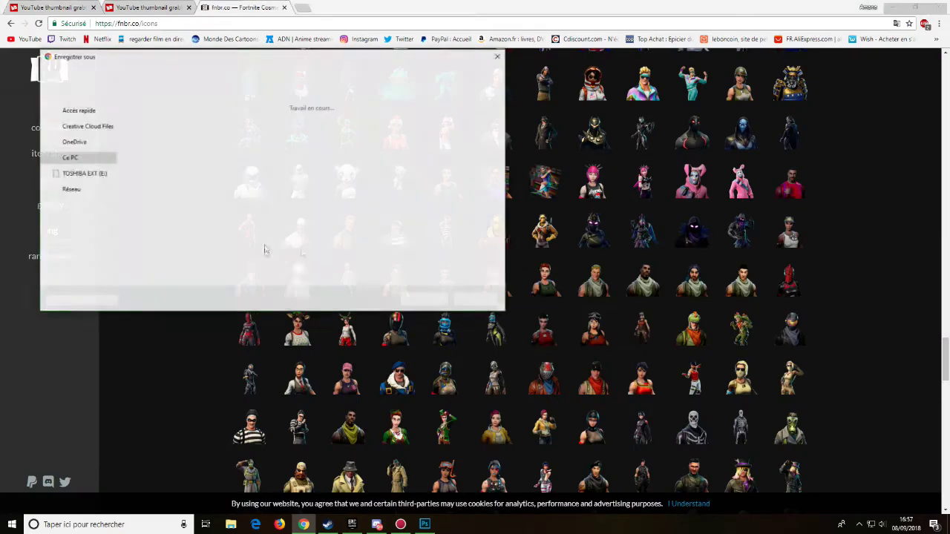
pyautogui.press('Return')
pyautogui.rightClick(547, 288)
pyautogui.click(572, 306)
pyautogui.press('Return')
pyautogui.rightClick(695, 289)
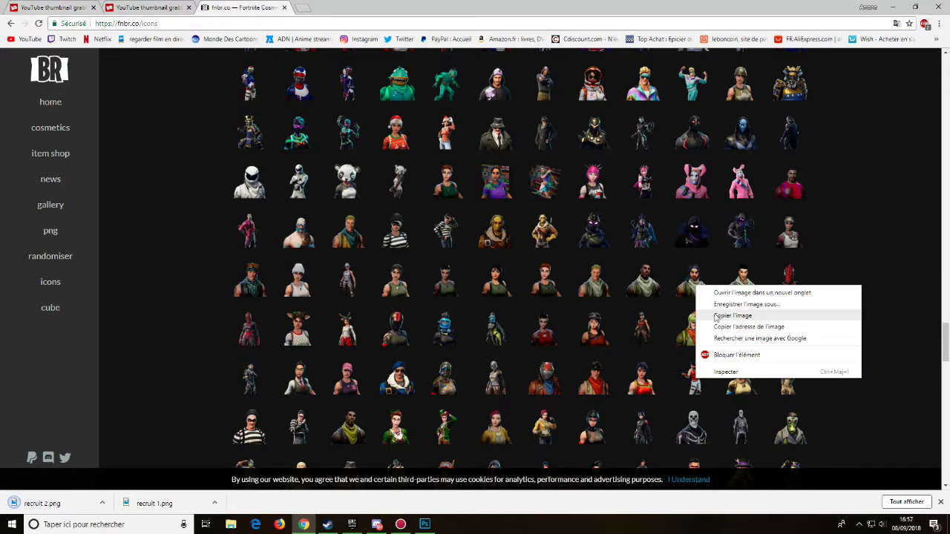
pyautogui.click(716, 305)
pyautogui.click(435, 301)
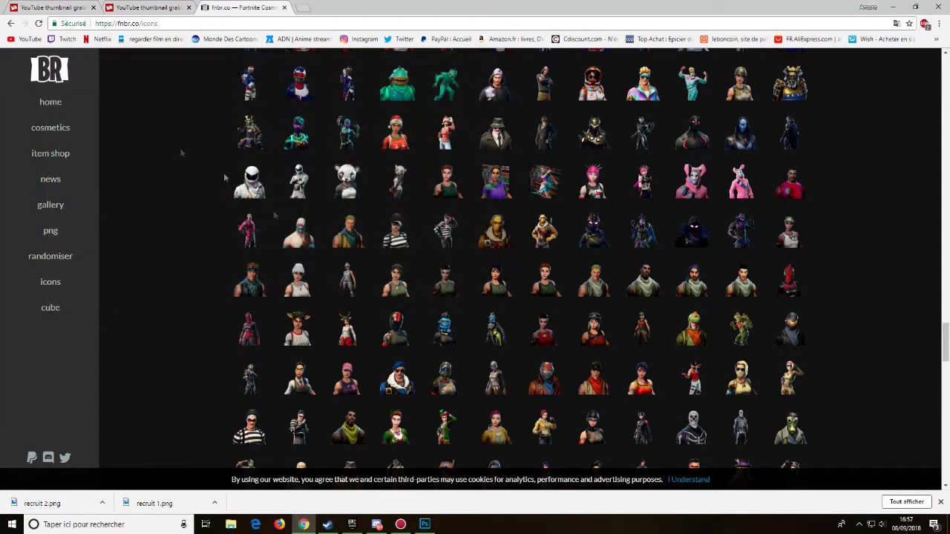
# - Switch to Photoshop, place recruit 3 from the Fortnite folder as an embedded image and rasterize its layer
pyautogui.click(307, 529)
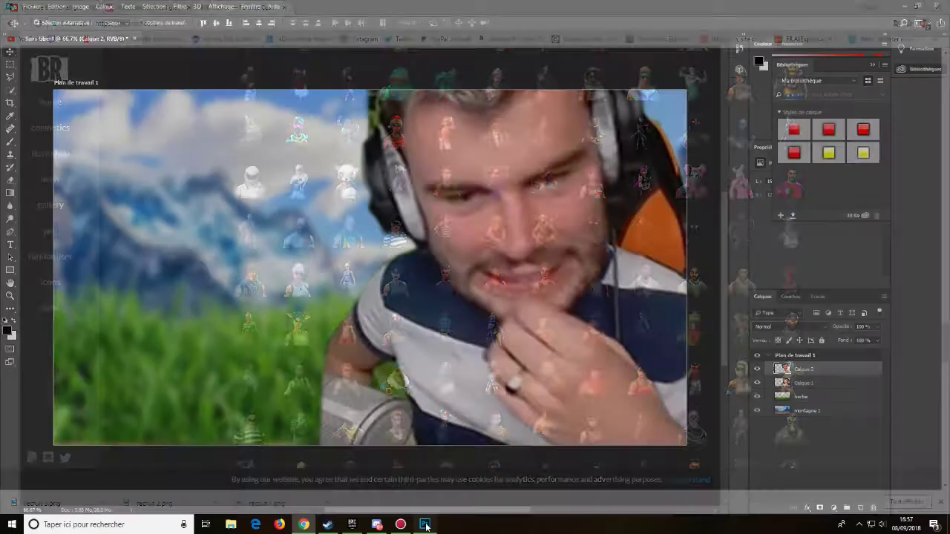
pyautogui.click(32, 5)
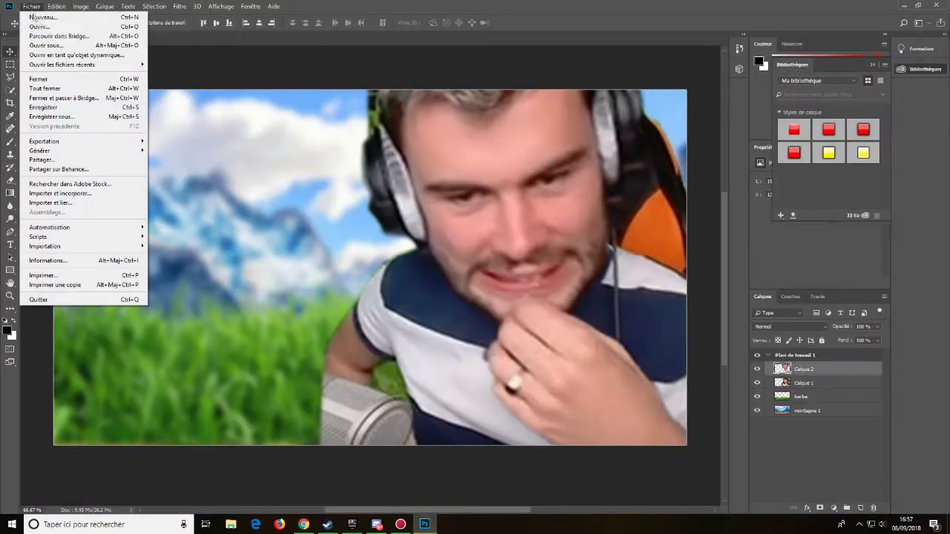
pyautogui.click(72, 194)
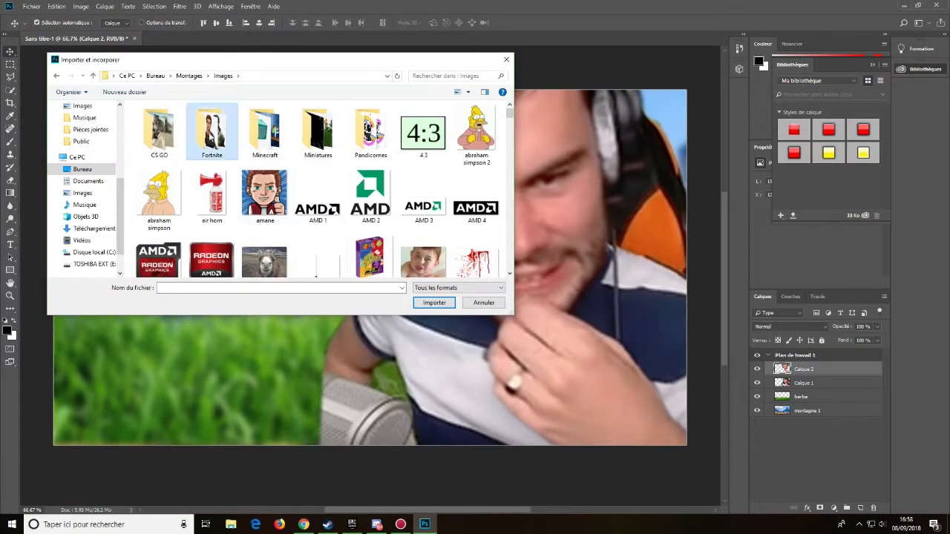
pyautogui.doubleClick(212, 130)
pyautogui.click(267, 195)
pyautogui.click(435, 303)
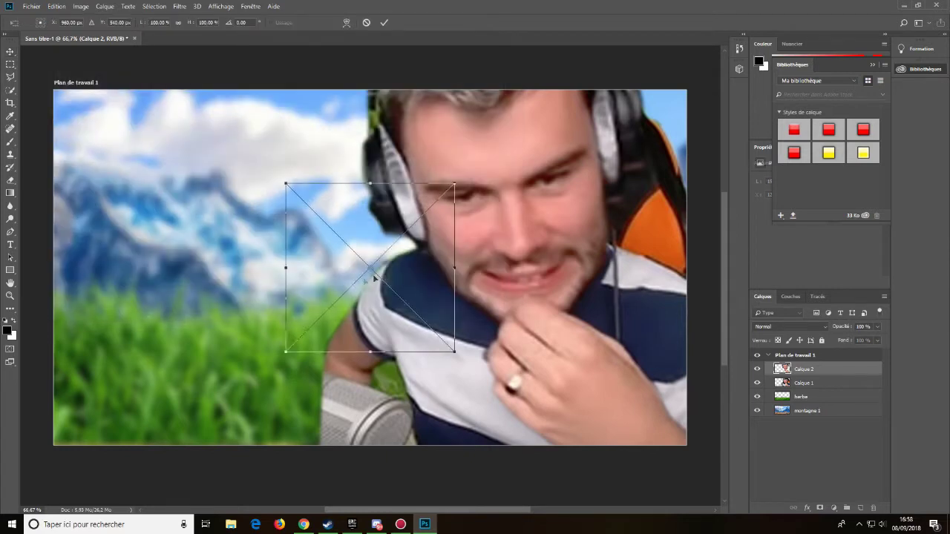
pyautogui.press('Return')
pyautogui.rightClick(821, 369)
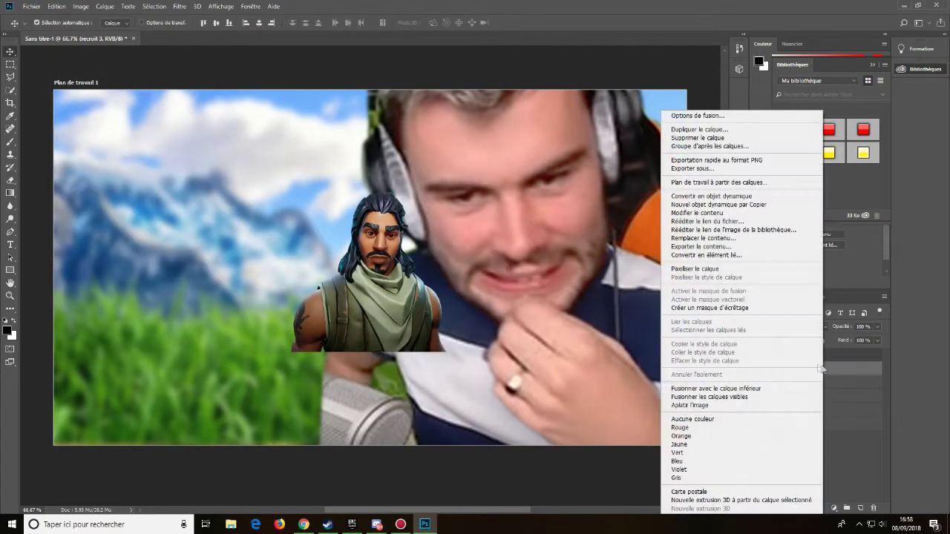
pyautogui.click(693, 269)
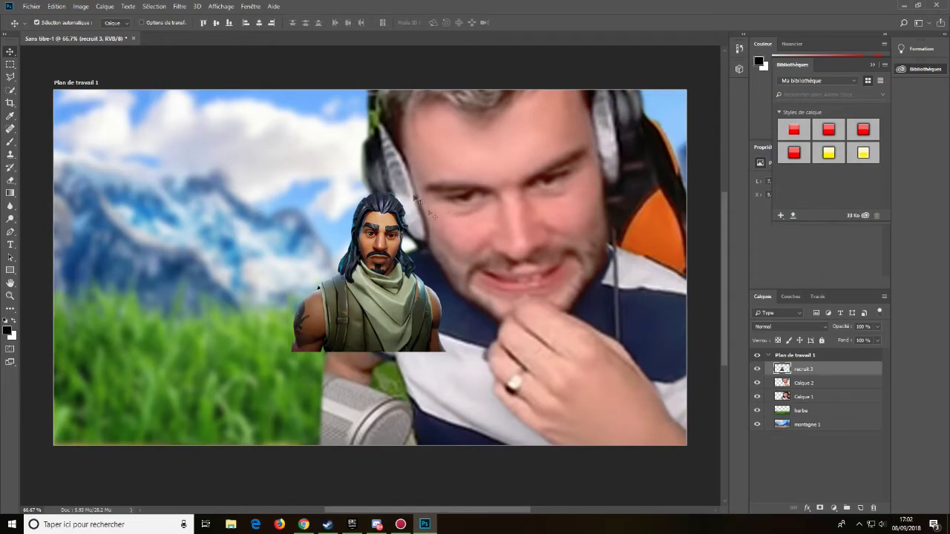
# - Open the recruit 3 layer in the Liquify filter, set the Bloat brush to size 200 and rate 80, and undo the test distortion
pyautogui.click(178, 5)
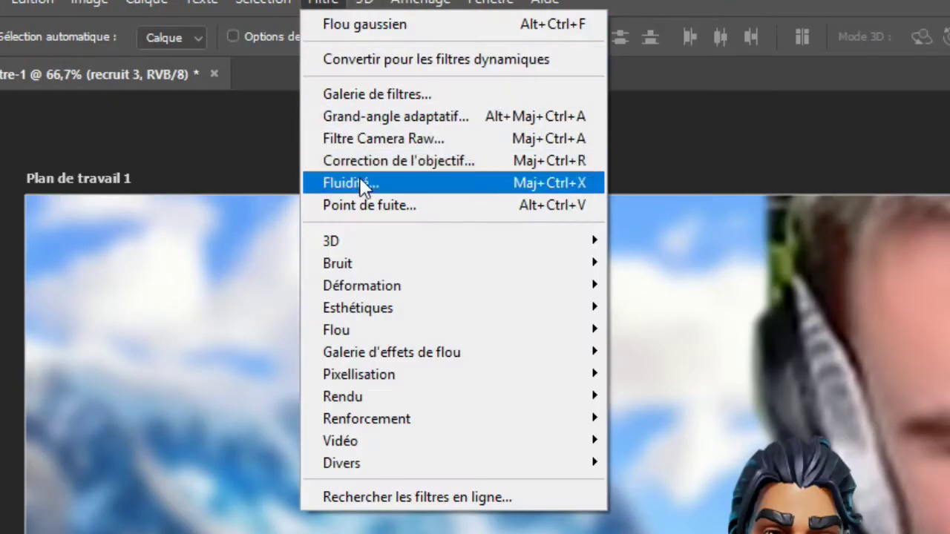
pyautogui.click(201, 93)
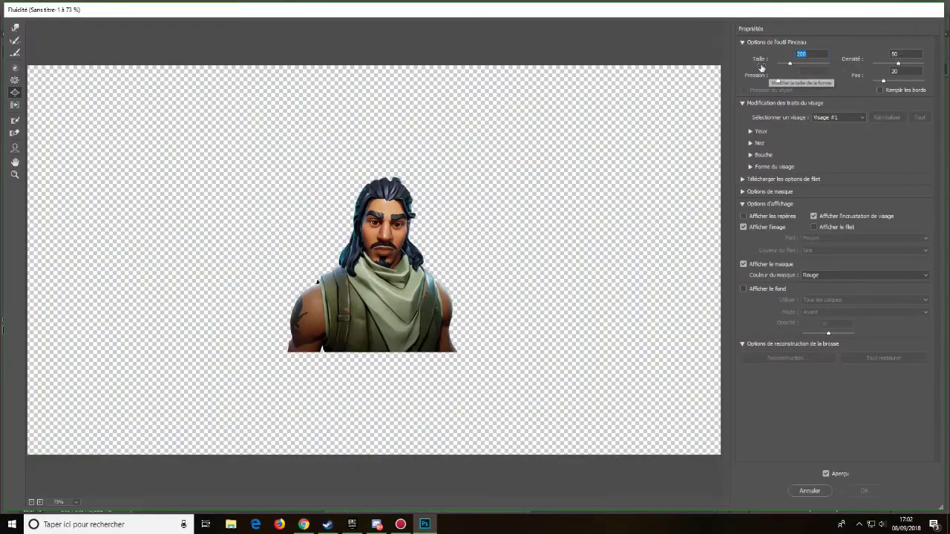
pyautogui.write('200')
pyautogui.moveTo(883, 80); pyautogui.dragTo(912, 81)
pyautogui.moveTo(404, 319); pyautogui.dragTo(416, 316)
pyautogui.hotkey('ctrl', 'alt', 'z')
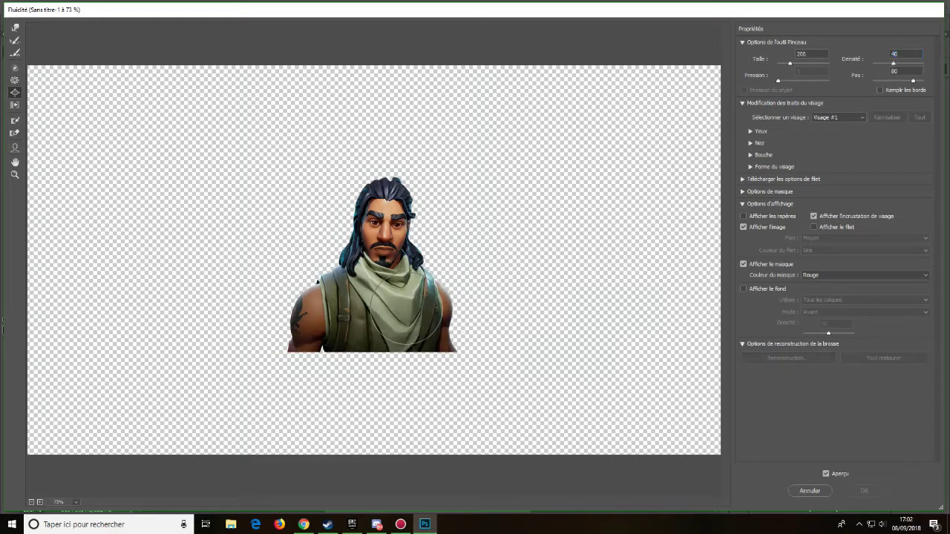
pyautogui.hotkey('ctrl', 'shift', 'z')
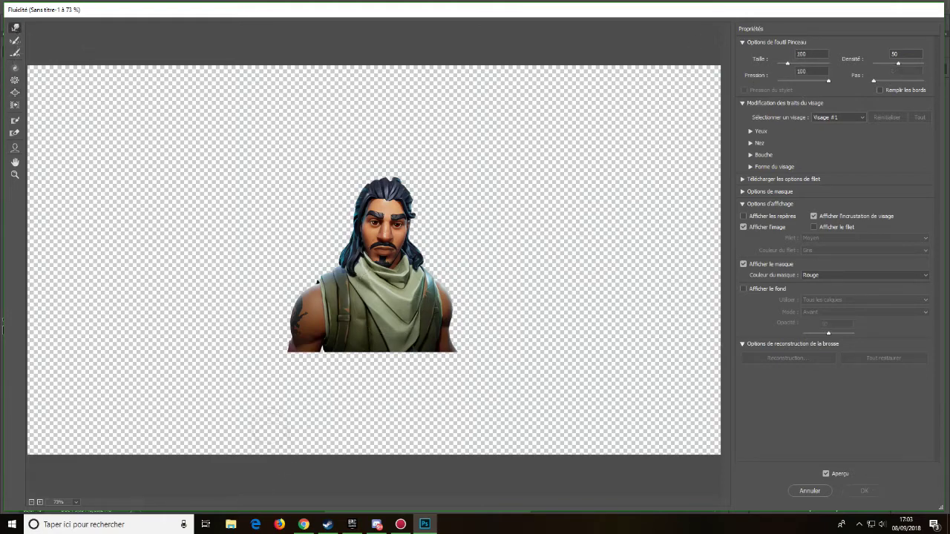
# - Reshape the recruit's eyebrows with the Forward Warp brush at size 100, comparing with the reference thumbnail in Chrome
pyautogui.click(303, 524)
pyautogui.click(304, 524)
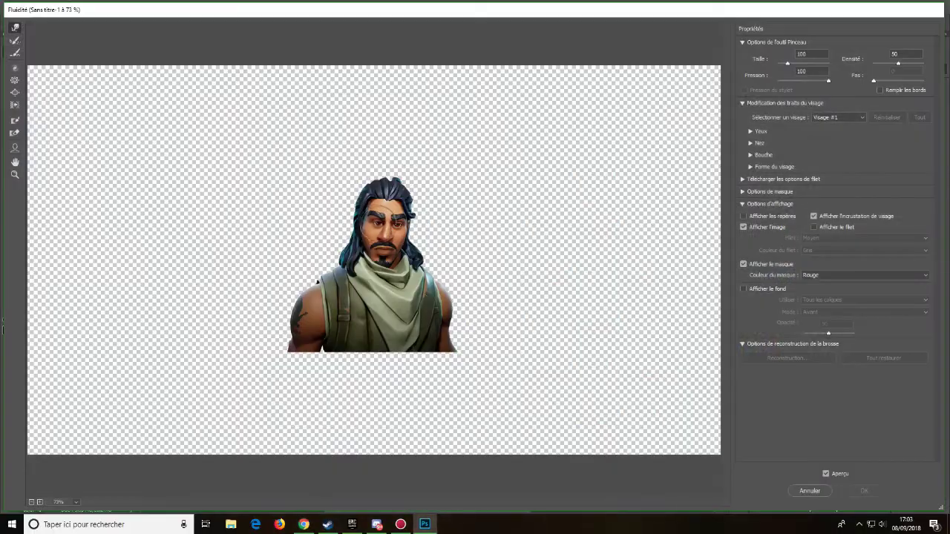
pyautogui.click(303, 524)
pyautogui.click(303, 524)
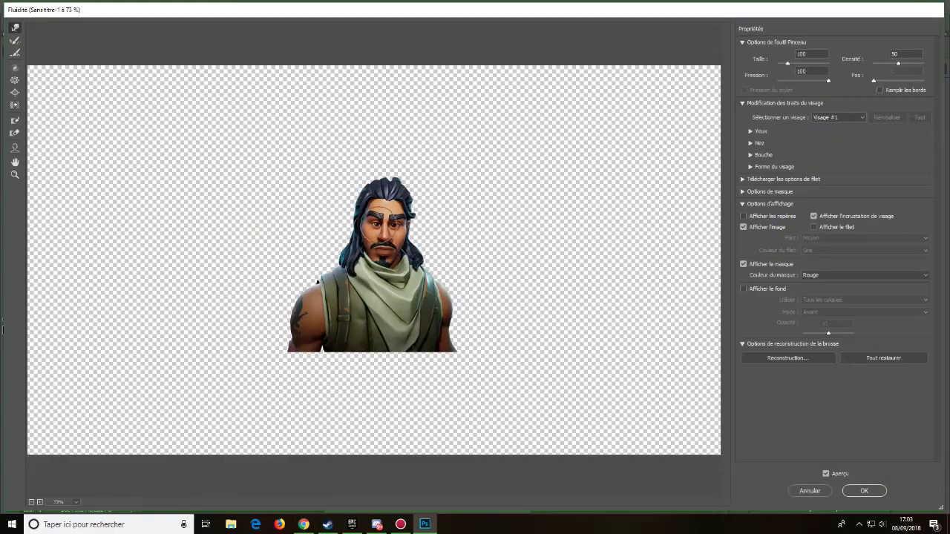
pyautogui.click(303, 524)
pyautogui.click(303, 524)
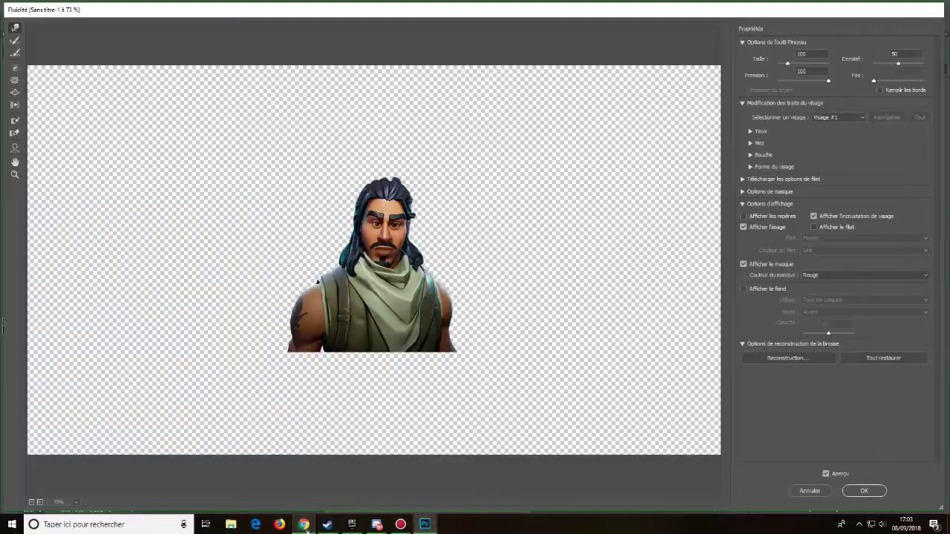
# - Reshape the recruit's eyes with the Pucker and Forward Warp tools, checking them against the reference thumbnail
pyautogui.click(15, 79)
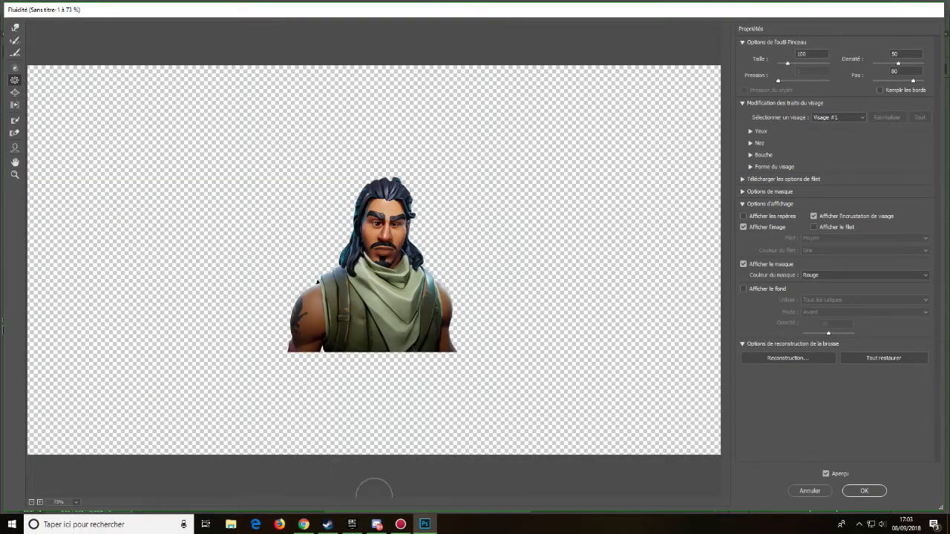
pyautogui.click(304, 524)
pyautogui.click(303, 524)
pyautogui.click(303, 524)
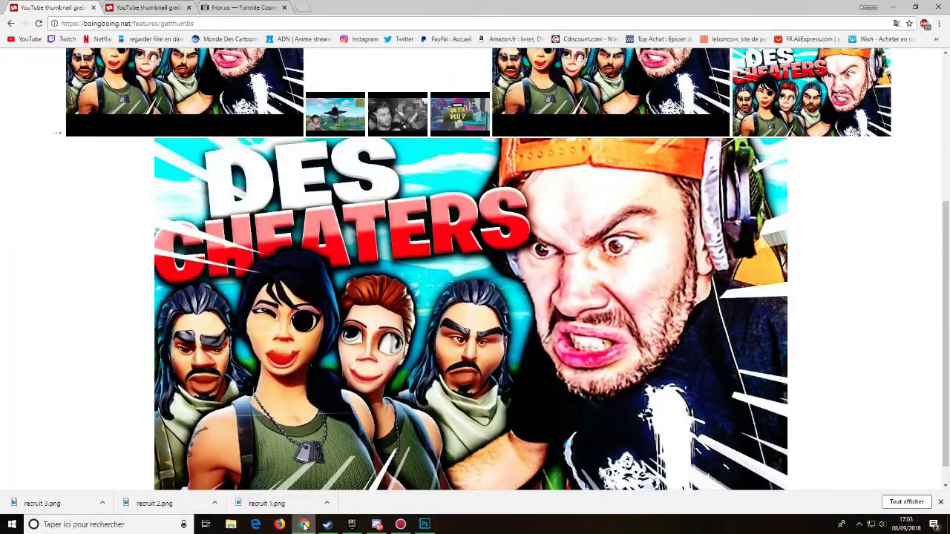
pyautogui.click(303, 524)
pyautogui.scroll(3, 349, 315)
pyautogui.scroll(-2, 419, 217)
pyautogui.scroll(2, 419, 217)
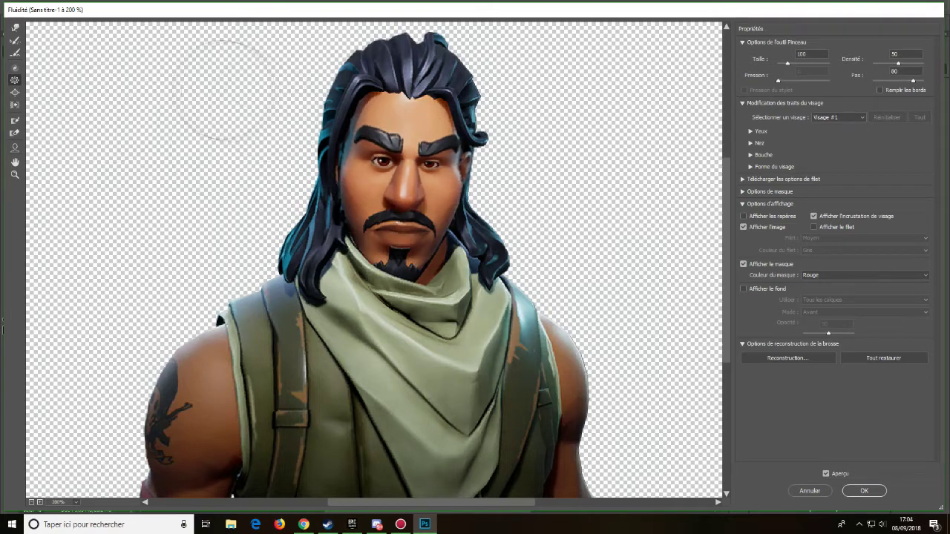
pyautogui.click(15, 27)
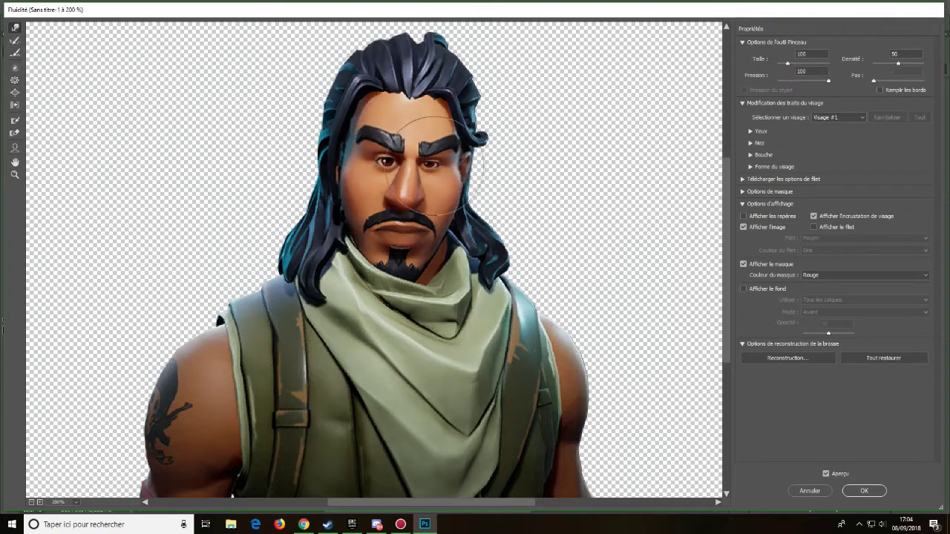
pyautogui.click(304, 524)
pyautogui.click(304, 525)
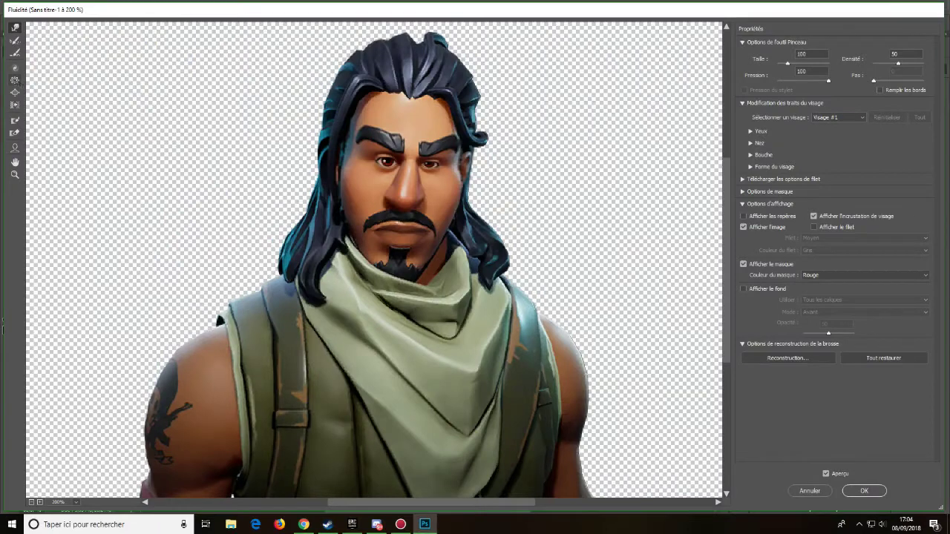
# - Swell the recruit's mouth and chin with the Bloat tool at size 100, comparing with the reference thumbnail
pyautogui.press('b')
pyautogui.press(']')
pyautogui.write('100')
pyautogui.click(400, 235)
pyautogui.click(304, 525)
pyautogui.click(305, 524)
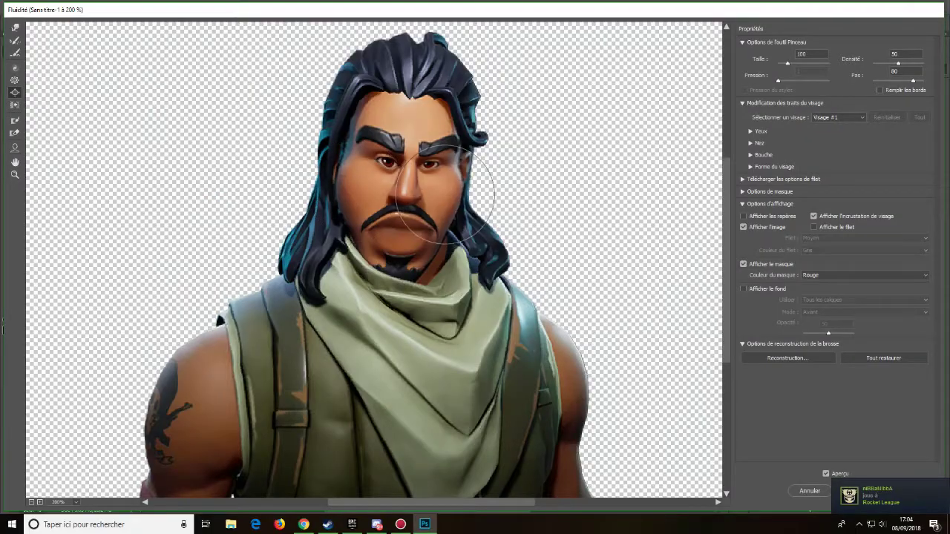
pyautogui.click(305, 525)
pyautogui.click(304, 525)
pyautogui.click(305, 525)
pyautogui.click(304, 525)
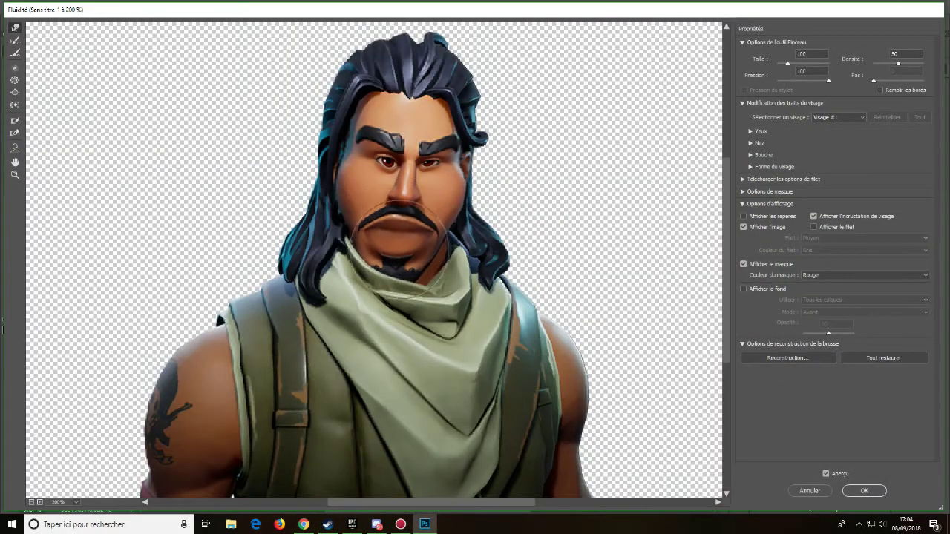
# - Push the recruit's eye and brow beside the tattooed shoulder outward with Forward Warp and apply the Liquify filter
pyautogui.click(305, 525)
pyautogui.click(425, 525)
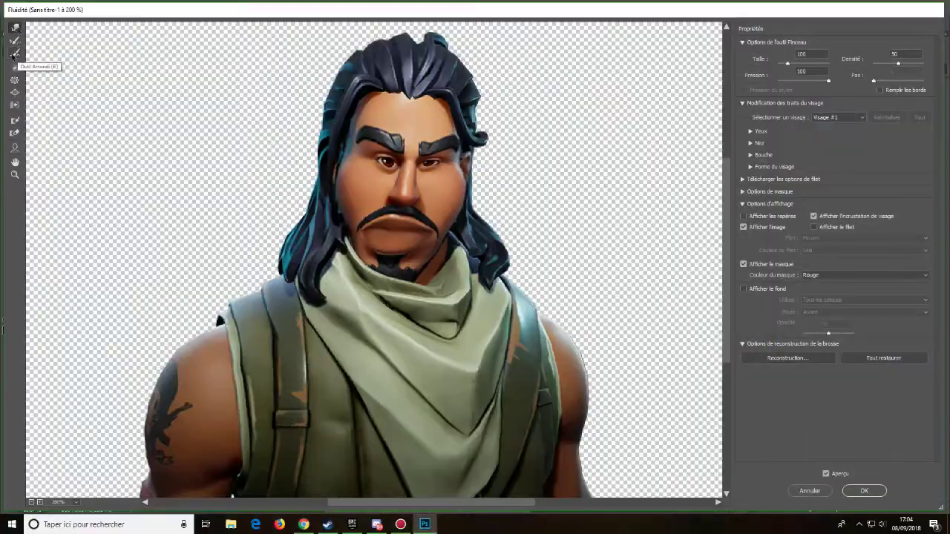
pyautogui.click(304, 525)
pyautogui.click(304, 525)
pyautogui.click(16, 93)
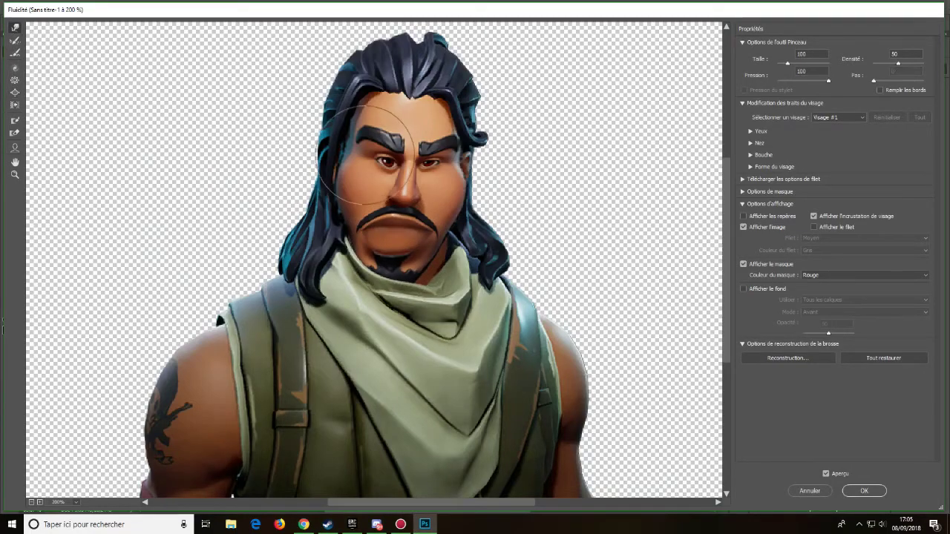
pyautogui.moveTo(363, 154); pyautogui.dragTo(354, 156)
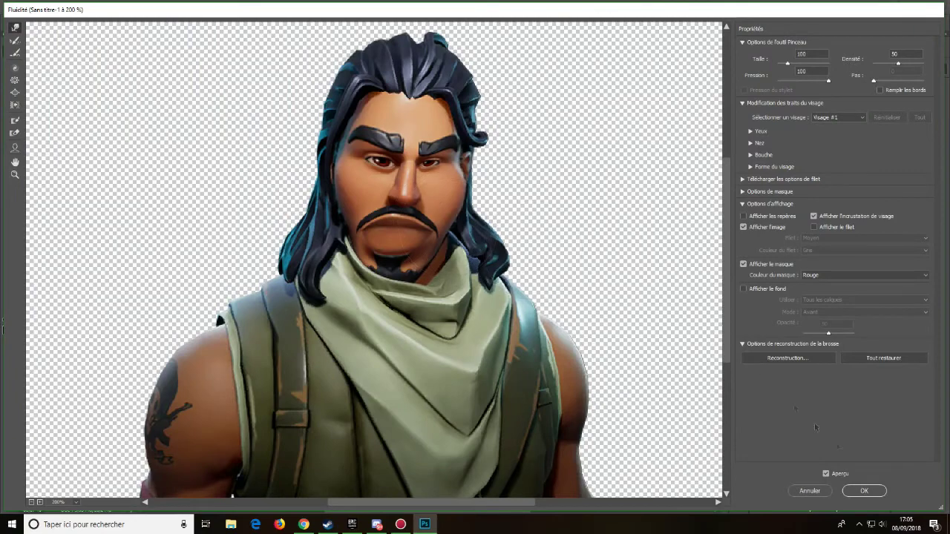
pyautogui.click(866, 491)
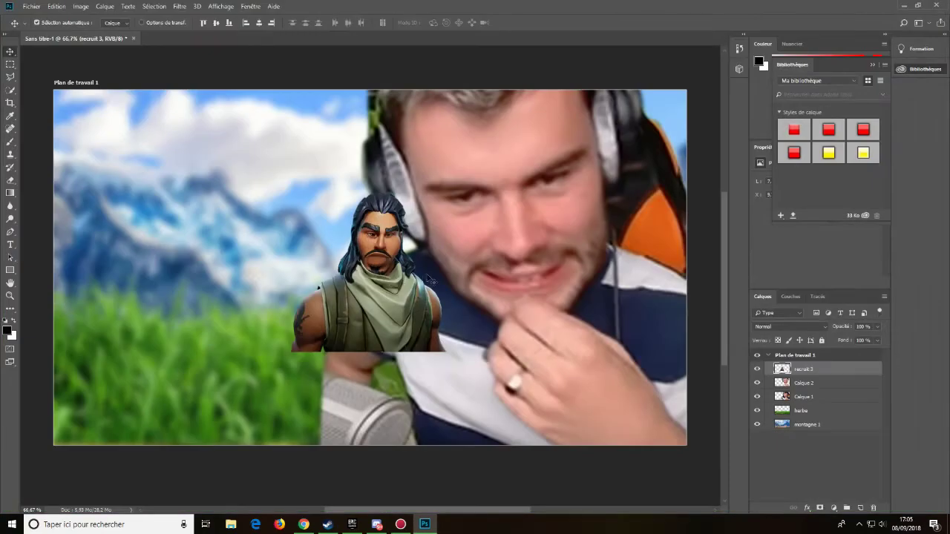
# - Move the warped recruit over the streamer's face, and place and rasterize a second embedded copy of recruit 3
pyautogui.moveTo(372, 297); pyautogui.dragTo(541, 248)
pyautogui.click(31, 7)
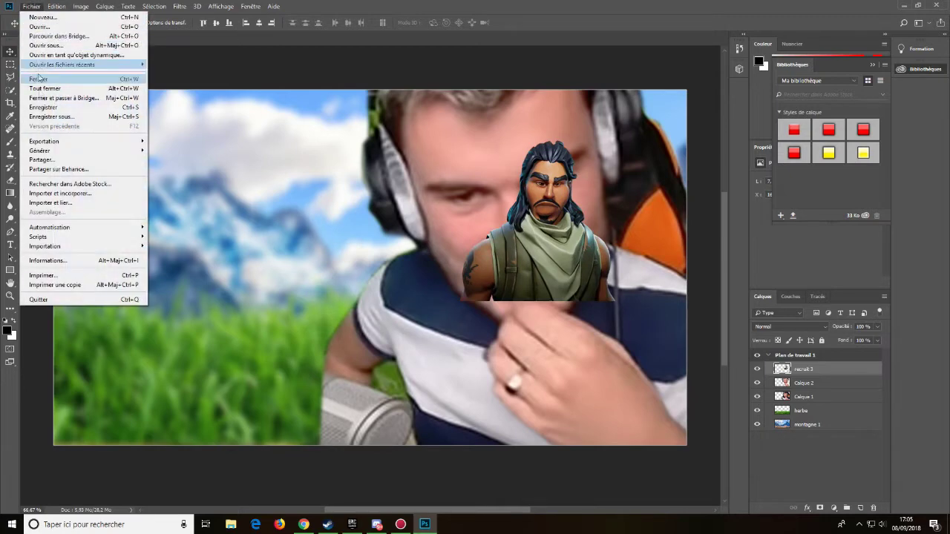
pyautogui.click(74, 182)
pyautogui.click(268, 194)
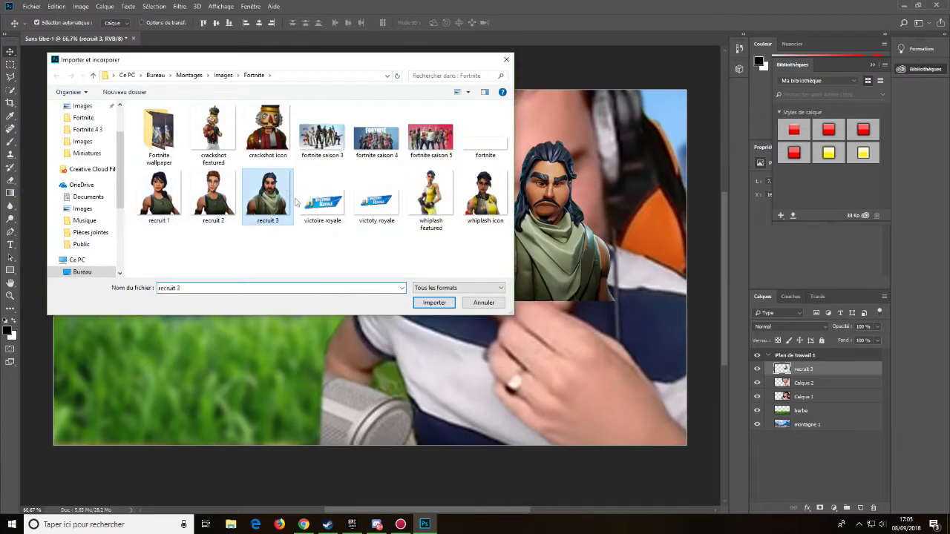
pyautogui.click(441, 304)
pyautogui.press('Return')
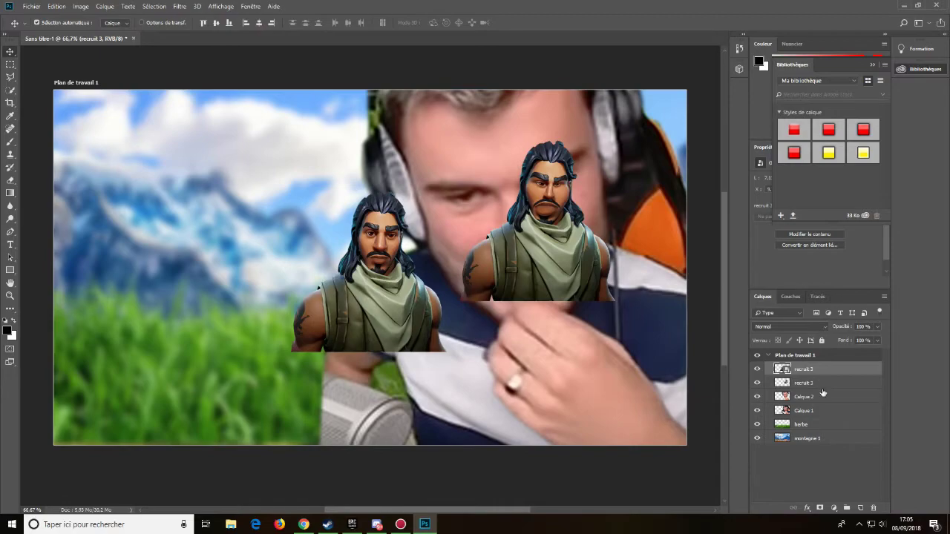
pyautogui.rightClick(816, 372)
pyautogui.click(701, 317)
# - Liquify the second recruit's face into drooping brows and swollen lips, and spread the two bearded recruits apart on the canvas
pyautogui.hotkey('ctrl', 'shift', 'x')
pyautogui.click(306, 527)
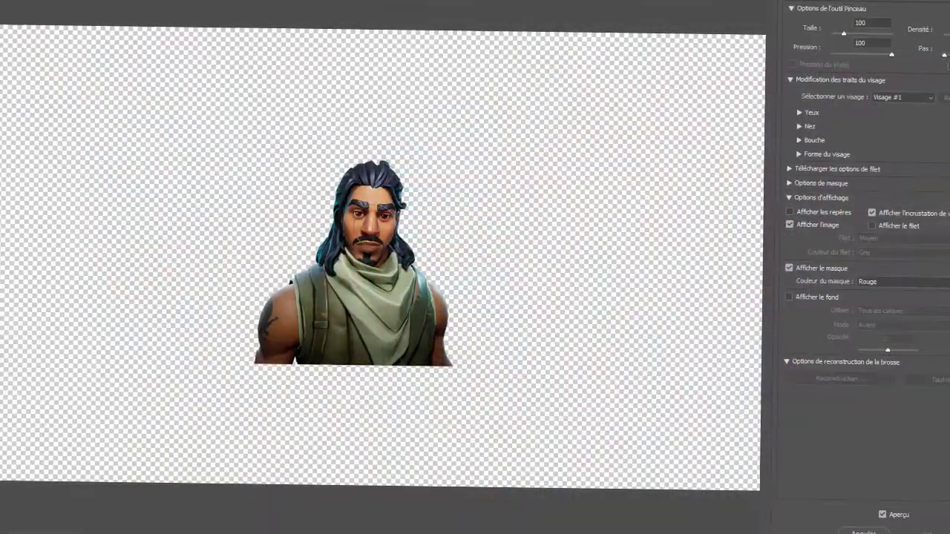
pyautogui.hotkey('ctrl', '+')
pyautogui.hotkey('ctrl', '+')
pyautogui.hotkey('ctrl', '+')
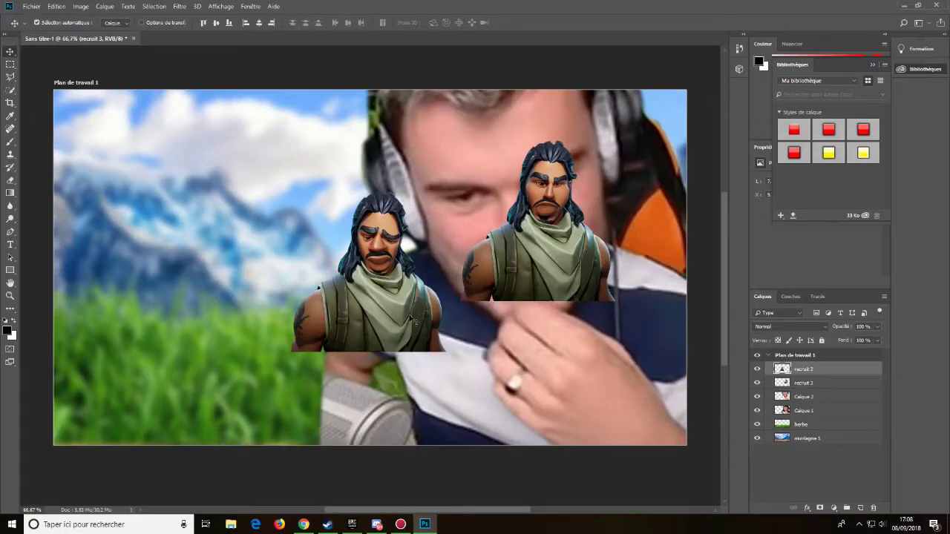
pyautogui.moveTo(414, 320); pyautogui.dragTo(180, 330)
pyautogui.moveTo(558, 256); pyautogui.dragTo(540, 334)
# - Place recruit 2 from the Fortnite folder as an embedded image, rasterize its layer and bring it to the top of the stack
pyautogui.click(31, 6)
pyautogui.click(63, 195)
pyautogui.click(219, 211)
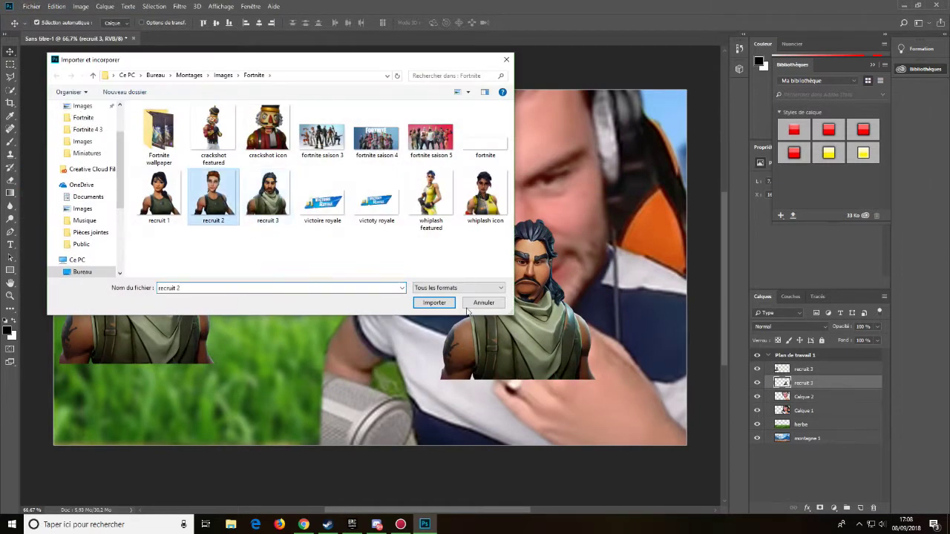
pyautogui.click(434, 302)
pyautogui.press('Return')
pyautogui.rightClick(806, 383)
pyautogui.click(679, 268)
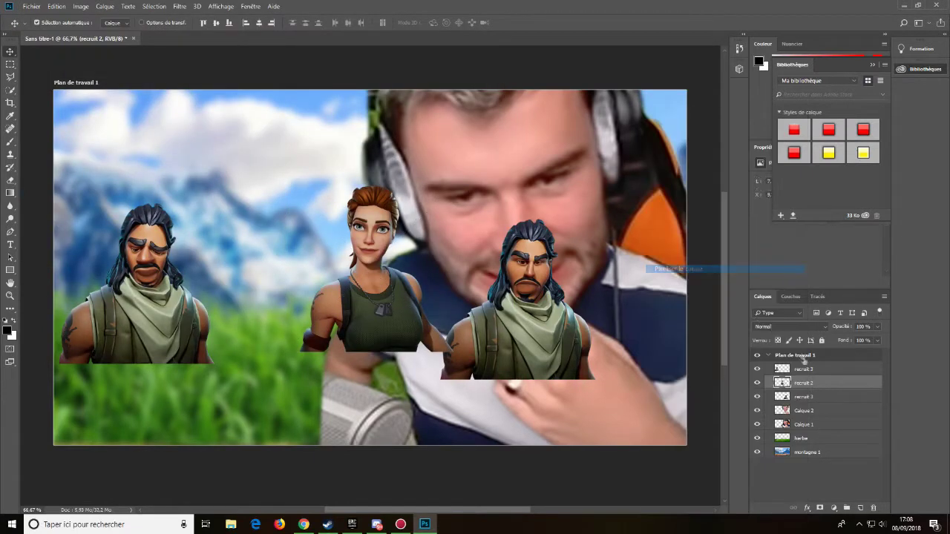
# - Enlarge and distort both of recruit 2's eyes in the Liquify filter with a size 100 brush, following the reference thumbnail
pyautogui.click(179, 6)
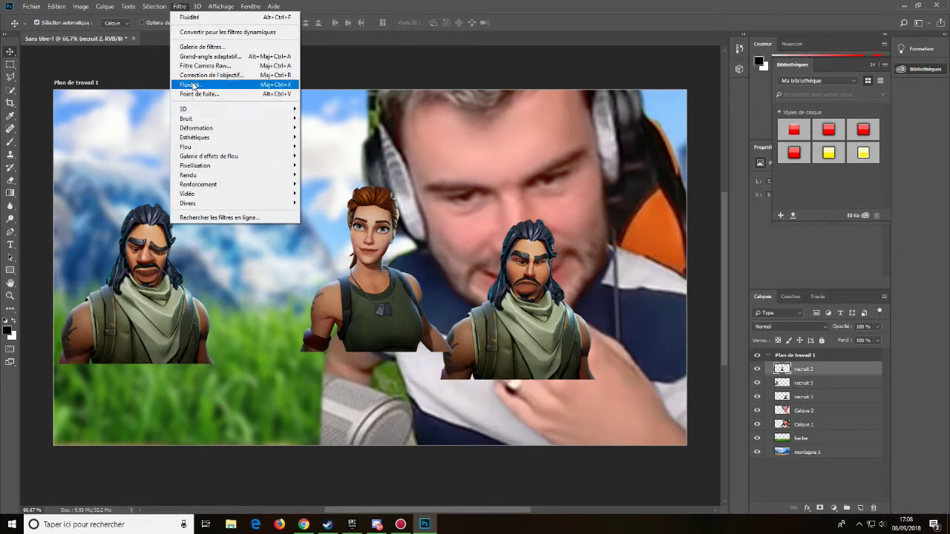
pyautogui.scroll(4, 388, 393)
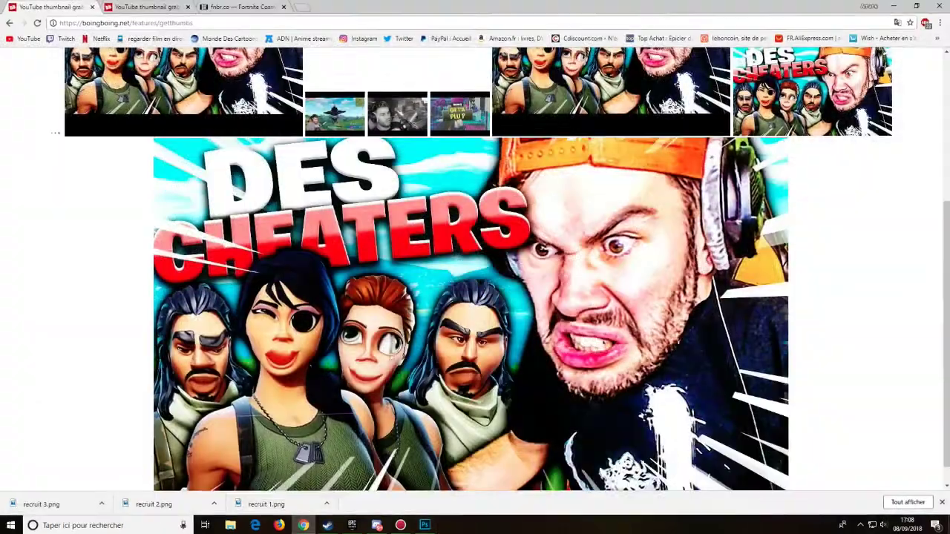
pyautogui.hotkey('alt', 'Tab')
pyautogui.hotkey('alt', 'Tab')
pyautogui.hotkey('alt', 'Tab')
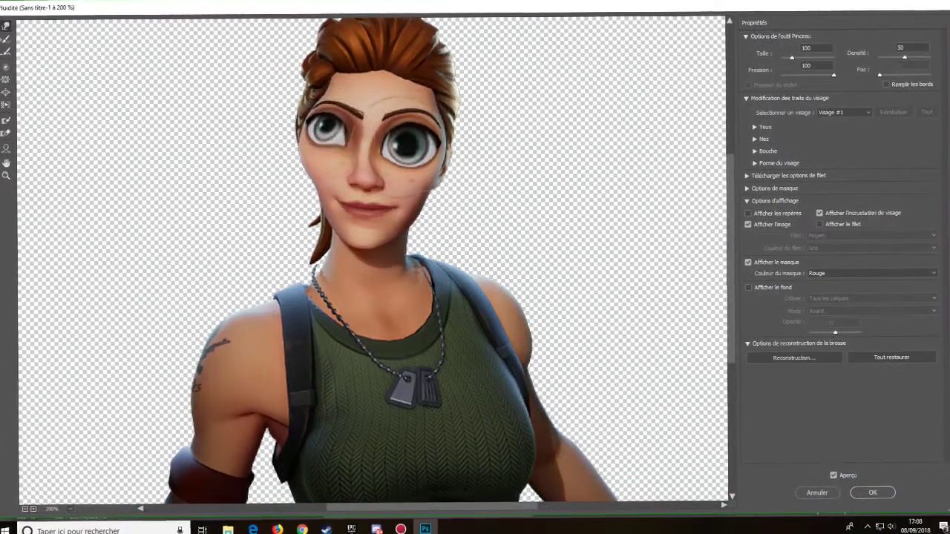
pyautogui.hotkey('ctrl', 'z')
pyautogui.hotkey('ctrl', 'z')
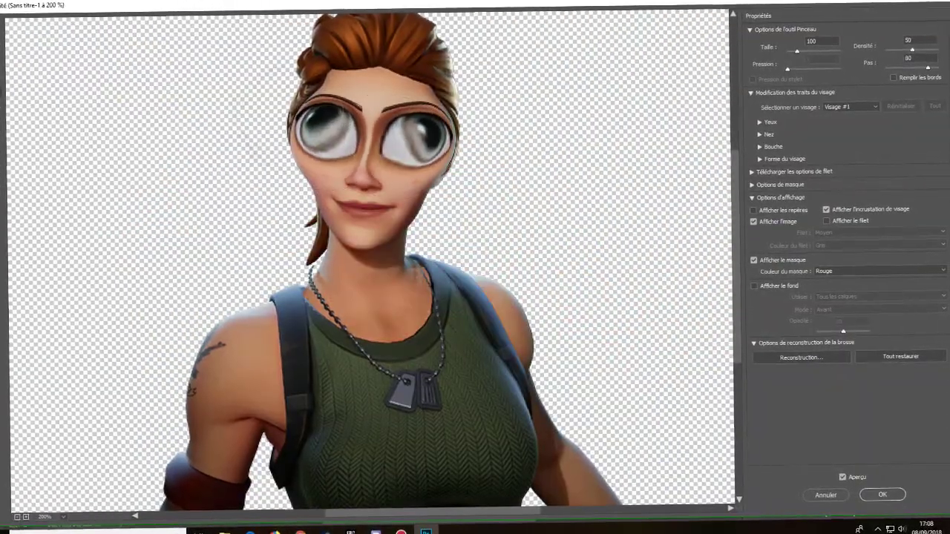
pyautogui.moveTo(282, 119); pyautogui.dragTo(446, 141)
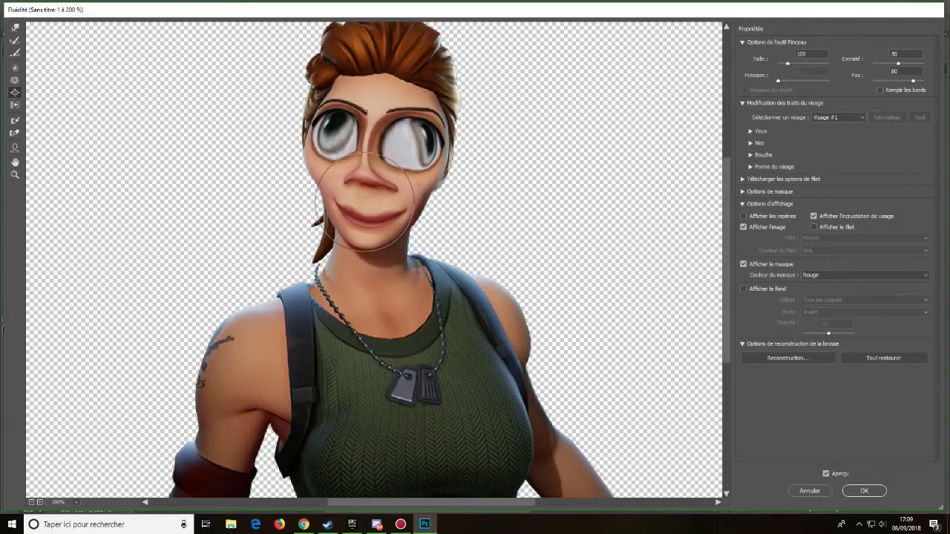
# - Swell the area between recruit 2's nose and mouth with the Bloat tool and apply the Liquify filter
pyautogui.moveTo(363, 200); pyautogui.dragTo(368, 215)
pyautogui.click(861, 491)
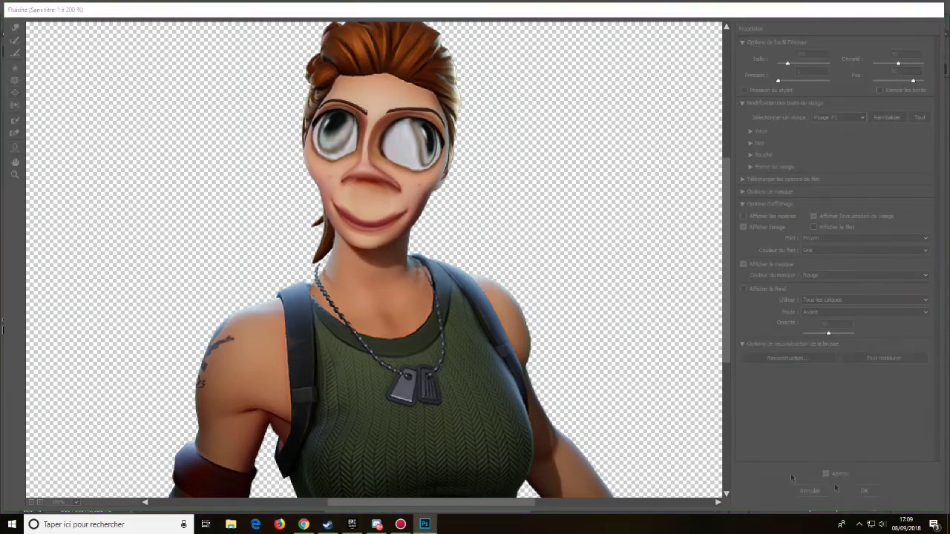
pyautogui.click(304, 525)
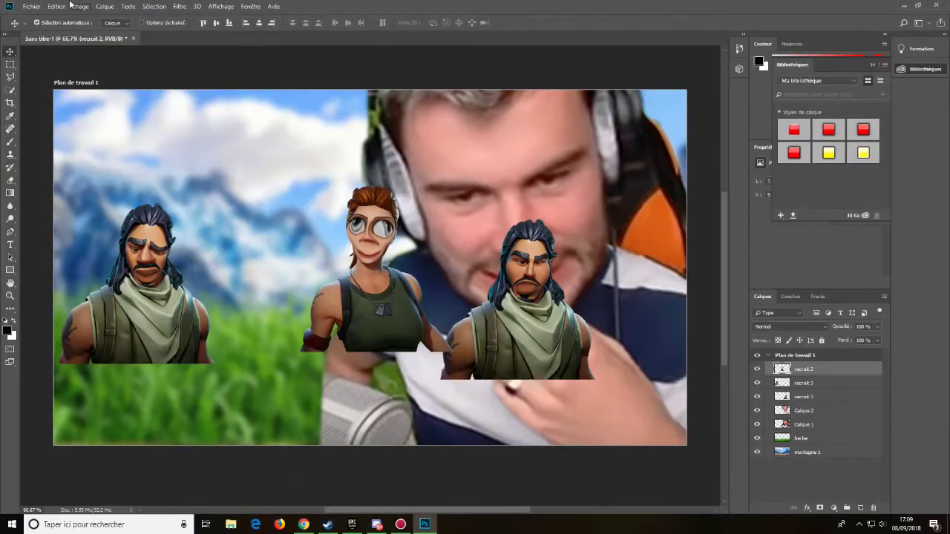
# - Place recruit 1 from the Fortnite folder as an embedded image between the bearded recruit on the left and recruit 2
pyautogui.click(29, 6)
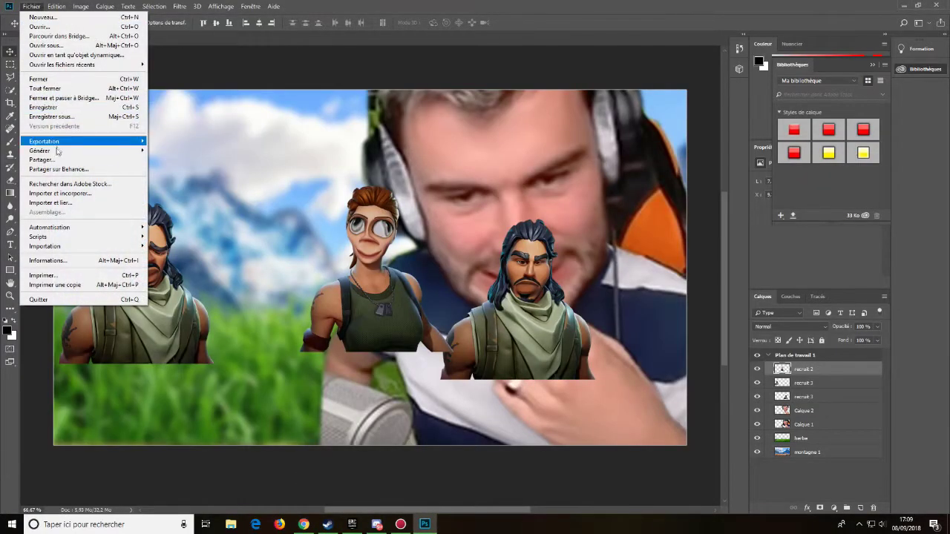
pyautogui.click(59, 193)
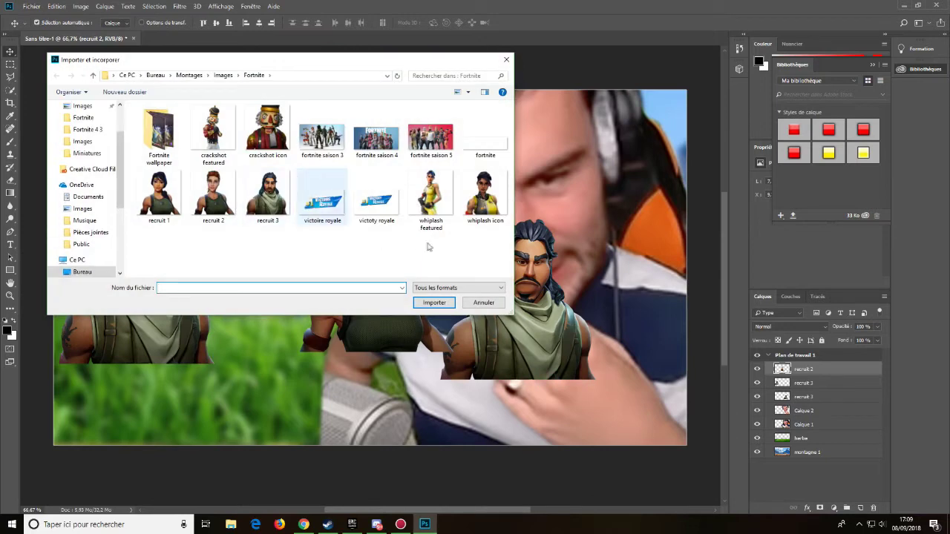
pyautogui.click(157, 208)
pyautogui.click(434, 302)
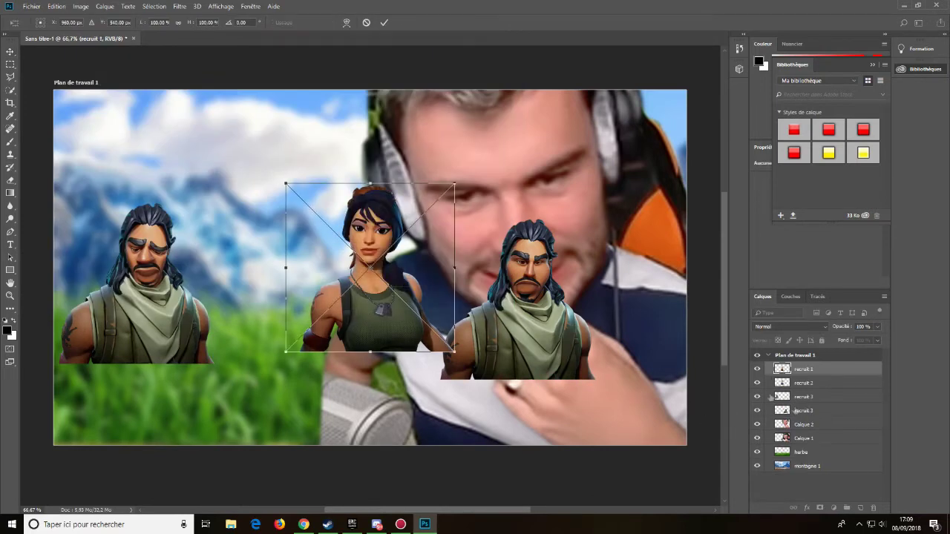
pyautogui.moveTo(416, 272); pyautogui.dragTo(332, 274)
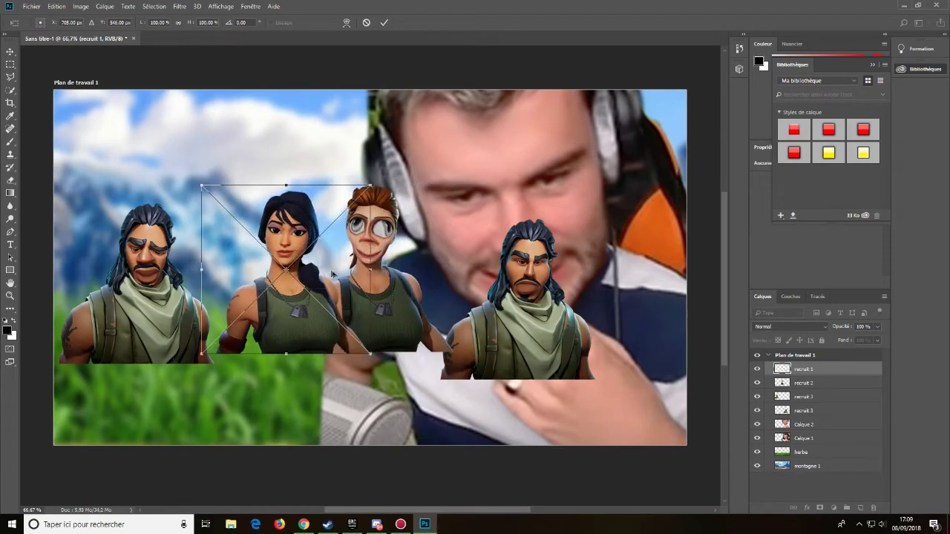
pyautogui.press('Return')
# - Distort recruit 1's face in the Liquify filter with one huge black eye and swollen lips, following the reference thumbnail
pyautogui.click(178, 6)
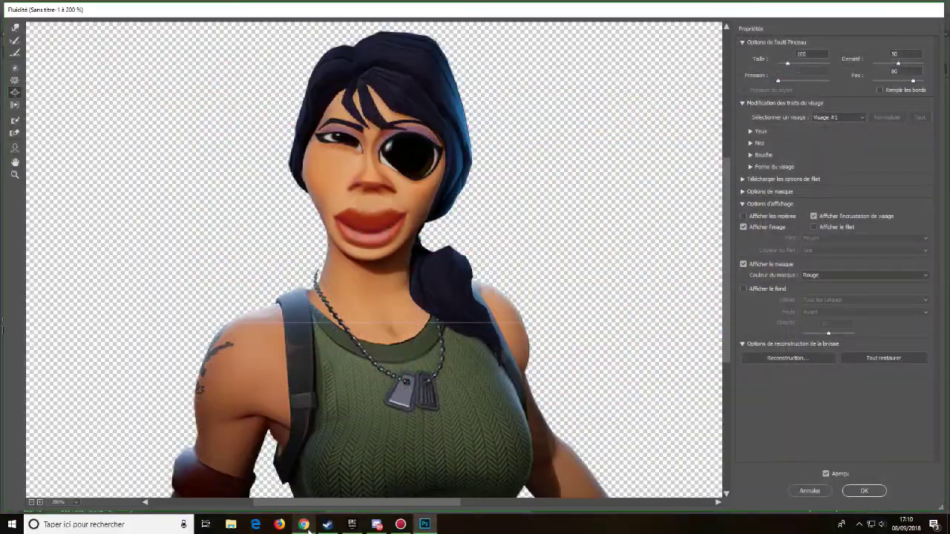
pyautogui.click(304, 524)
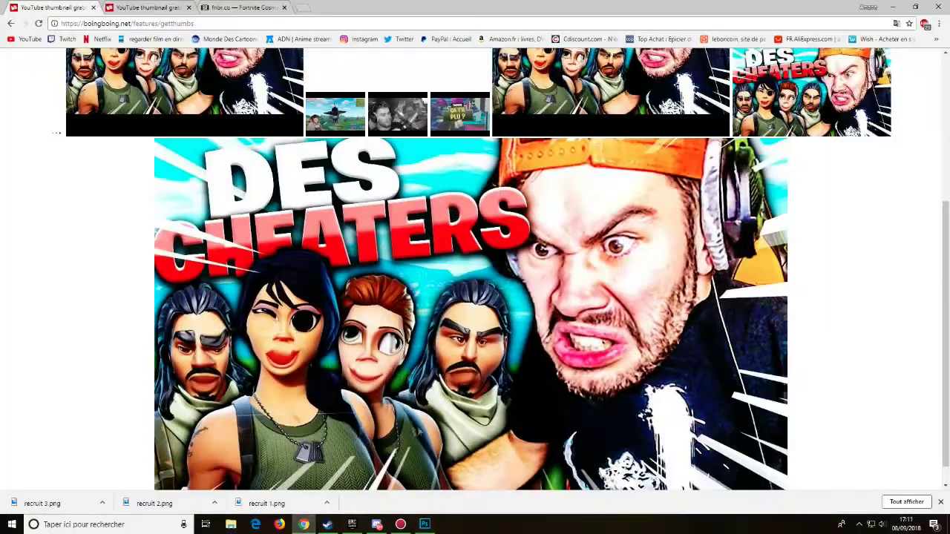
# - Add a drop shadow layer style to all four recruit layers
pyautogui.moveTo(814, 408); pyautogui.dragTo(822, 380)
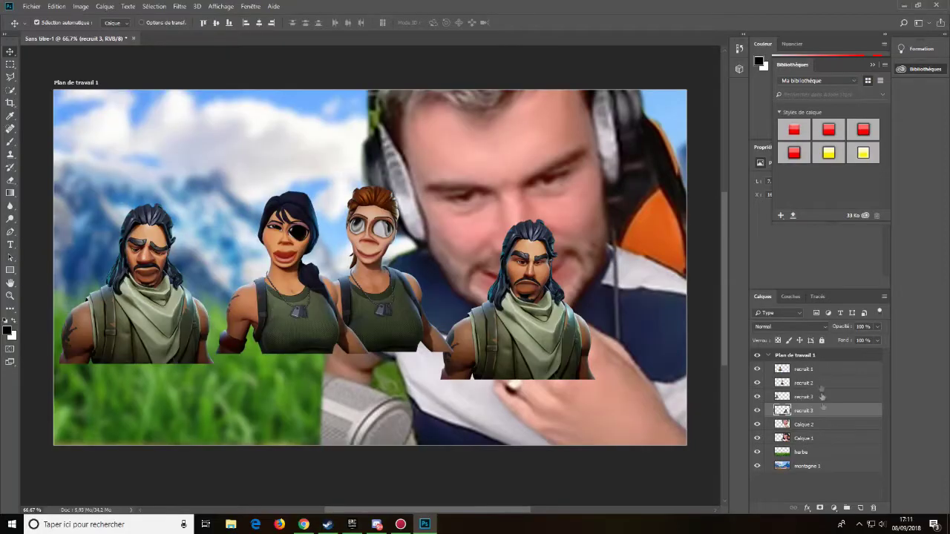
pyautogui.doubleClick(834, 414)
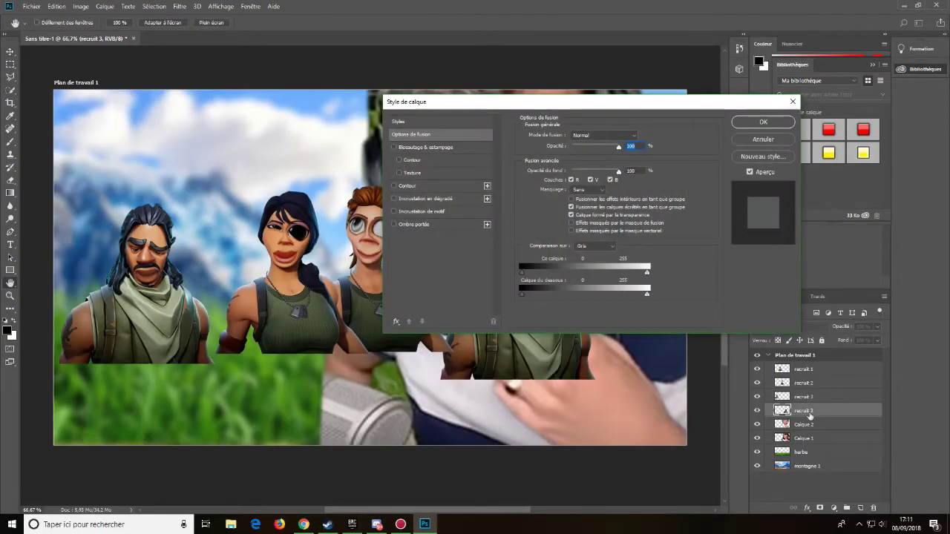
pyautogui.click(427, 225)
pyautogui.moveTo(640, 104); pyautogui.dragTo(666, 101)
pyautogui.click(593, 178)
pyautogui.moveTo(610, 102); pyautogui.dragTo(392, 120)
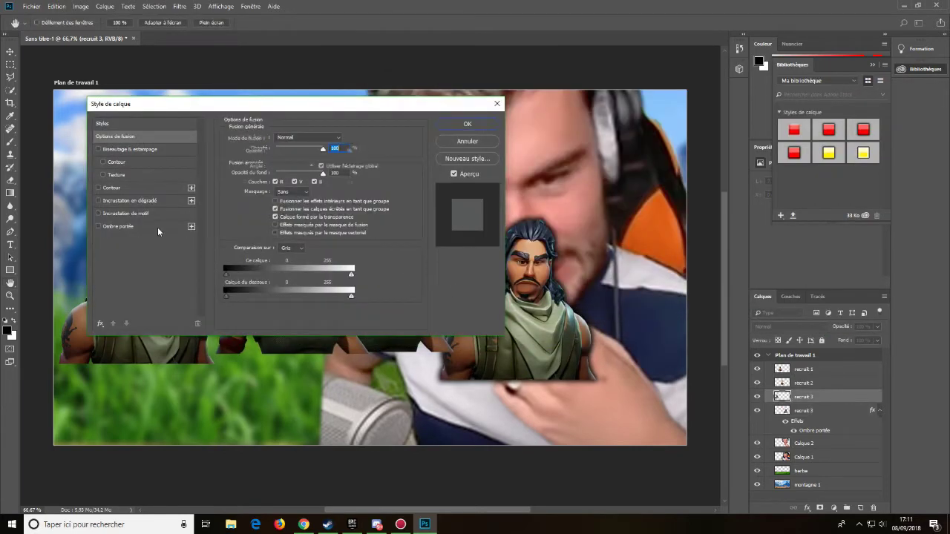
pyautogui.click(157, 227)
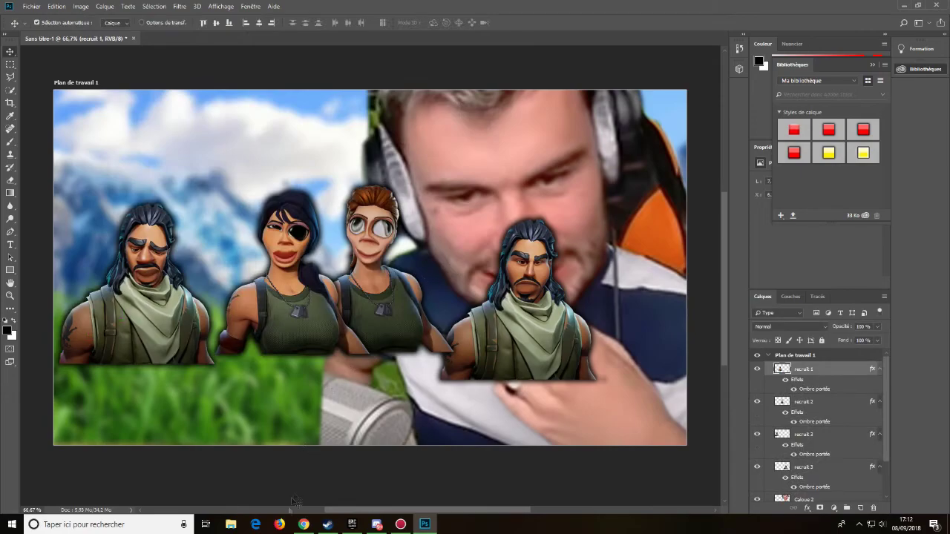
# - Enlarge recruit 1 and seat it against the canvas's lower edge, following the reference thumbnail
pyautogui.click(304, 525)
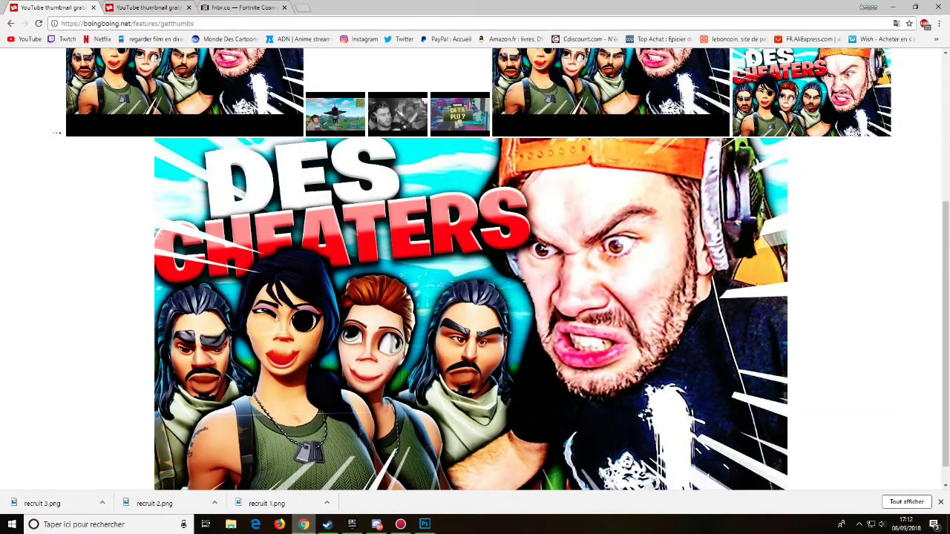
pyautogui.hotkey('alt', 'Tab')
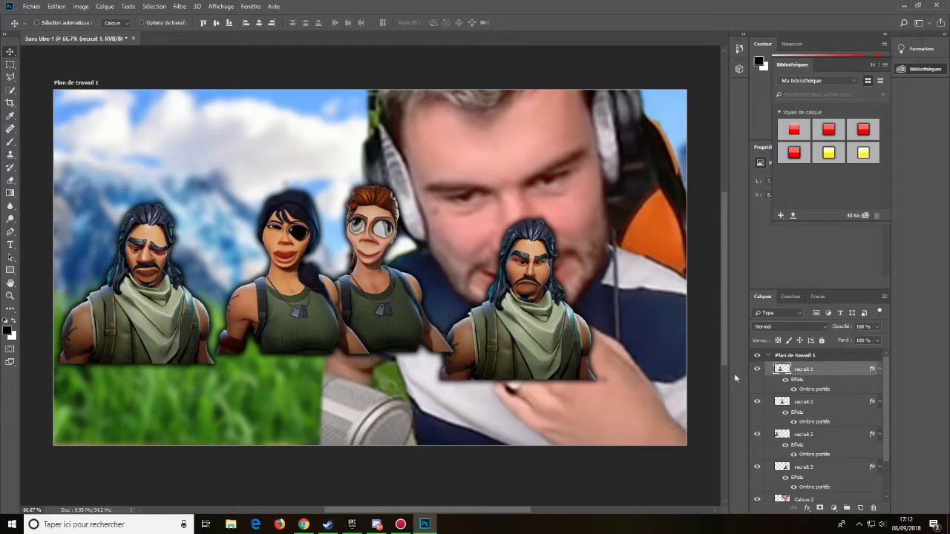
pyautogui.hotkey('ctrl', 't')
pyautogui.moveTo(318, 321); pyautogui.dragTo(319, 434)
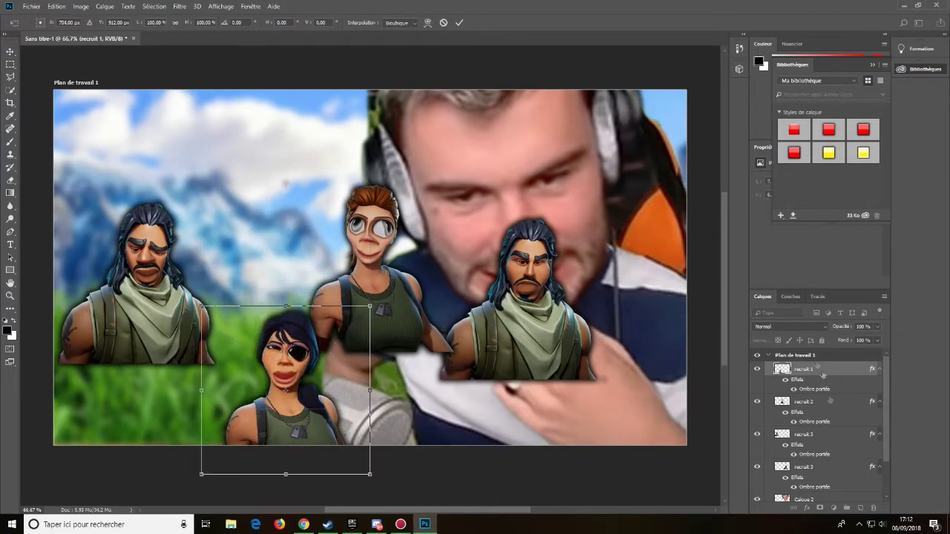
pyautogui.moveTo(369, 307); pyautogui.dragTo(397, 189)
pyautogui.press('Return')
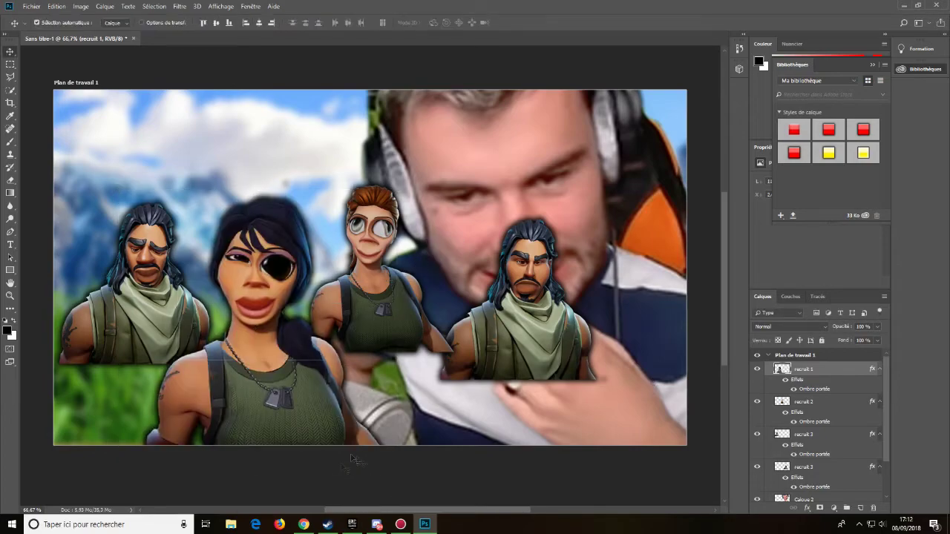
# - Move both bearded recruit 3 layers below the streamer layers Calque 2 and Calque 1 in the layer stack
pyautogui.click(308, 525)
pyautogui.scroll(-1, 807, 409)
pyautogui.moveTo(806, 429); pyautogui.dragTo(806, 468)
pyautogui.moveTo(801, 394)
pyautogui.mouseDown()
pyautogui.moveTo(803, 475)
pyautogui.moveTo(808, 405)
pyautogui.mouseUp()
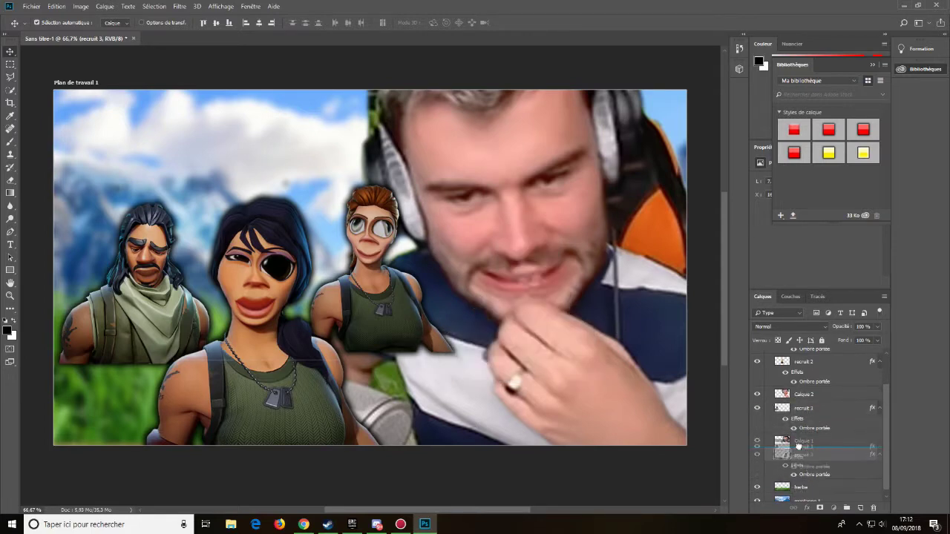
pyautogui.scroll(3, 807, 415)
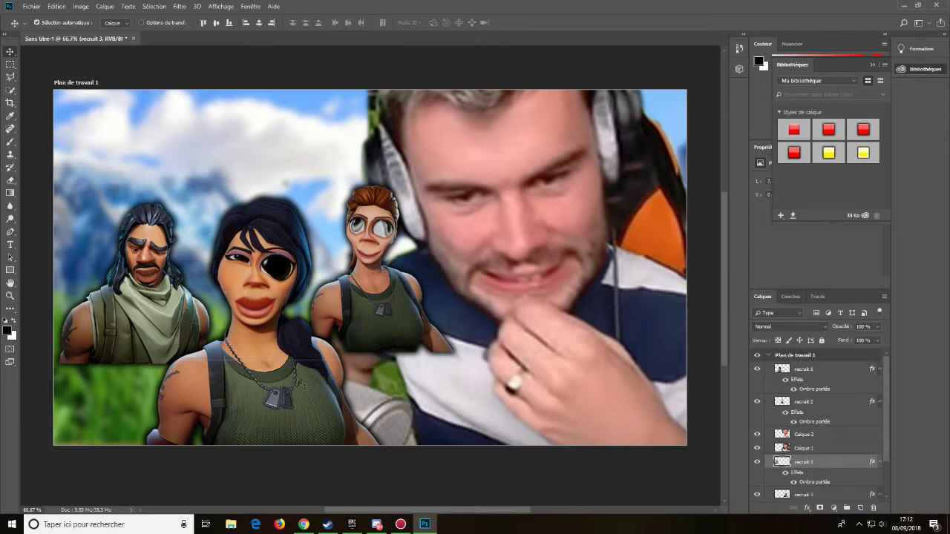
# - Shift recruit 1 to the left, then enlarge recruit 2 and place it beside her at the canvas's lower edge
pyautogui.moveTo(287, 394); pyautogui.dragTo(250, 386)
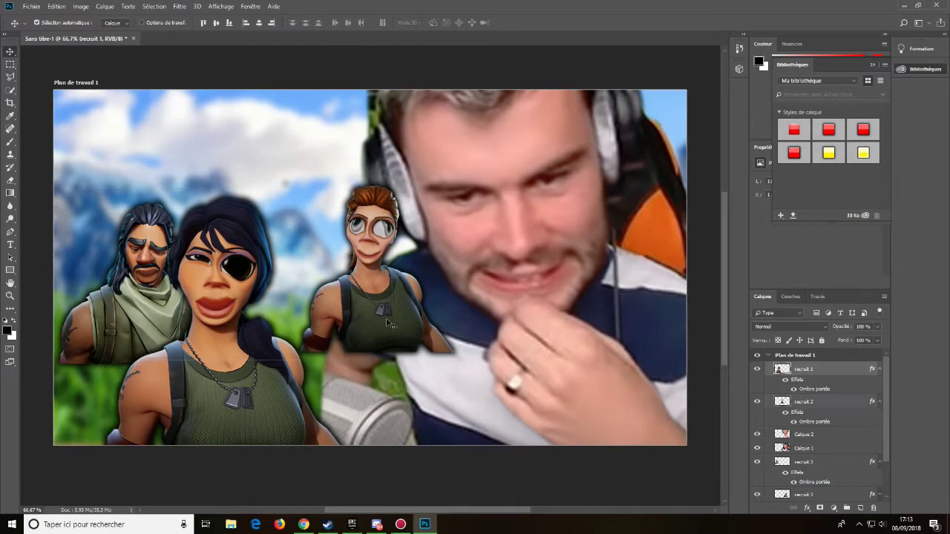
pyautogui.moveTo(388, 323); pyautogui.dragTo(365, 332)
pyautogui.hotkey('ctrl', 't')
pyautogui.moveTo(445, 197); pyautogui.dragTo(473, 182)
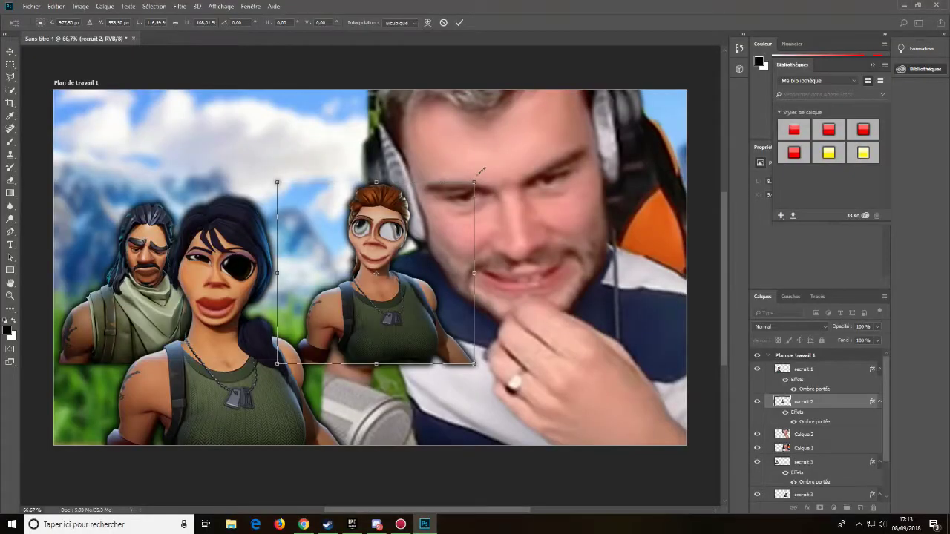
pyautogui.moveTo(481, 171); pyautogui.dragTo(390, 366)
pyautogui.press('Return')
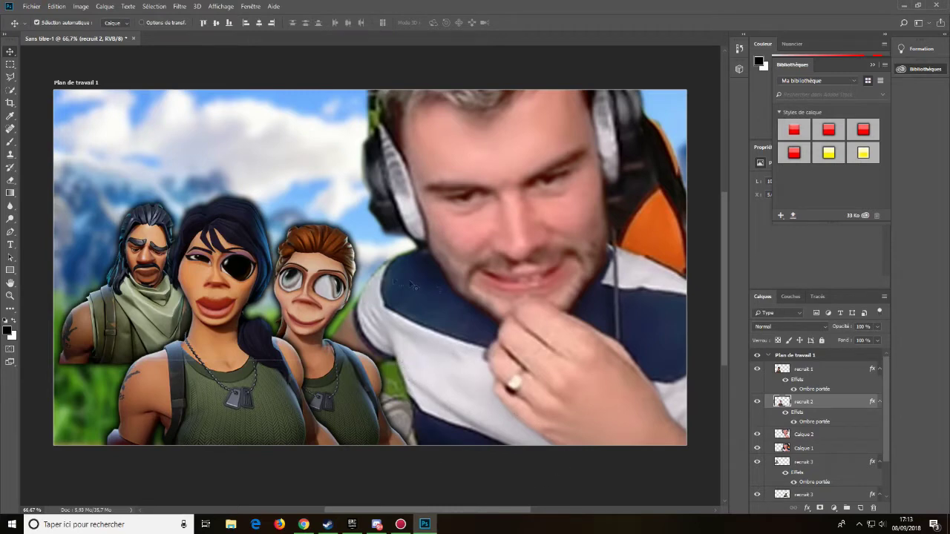
# - Move the streamer layers Calque 1 and Calque 2 further right on the canvas
pyautogui.click(807, 452)
pyautogui.moveTo(557, 372); pyautogui.dragTo(587, 373)
pyautogui.click(803, 448)
pyautogui.moveTo(487, 401); pyautogui.dragTo(528, 399)
pyautogui.click(527, 400)
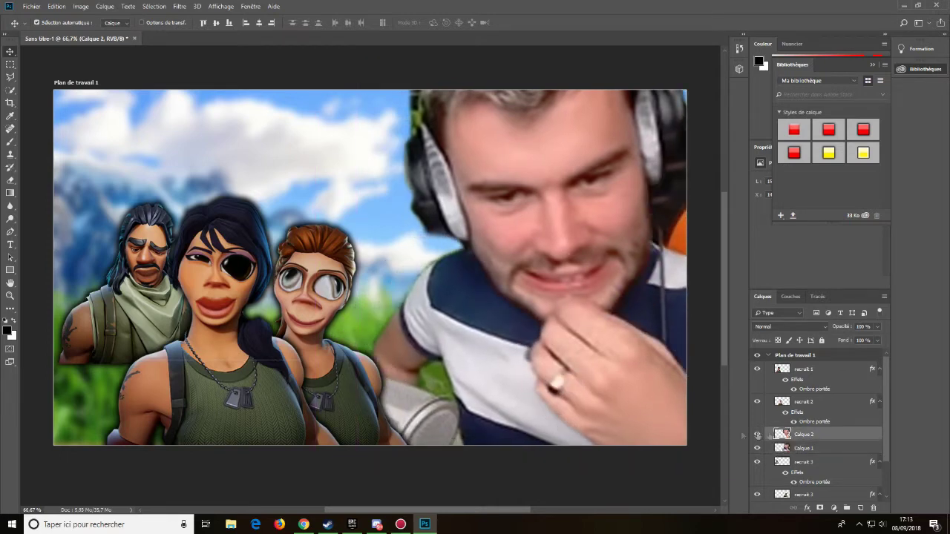
# - Move the right-hand bearded recruit down into the gap between recruit 2 and the streamer
pyautogui.scroll(-1, 802, 408)
pyautogui.click(807, 479)
pyautogui.hotkey('ctrl', 't')
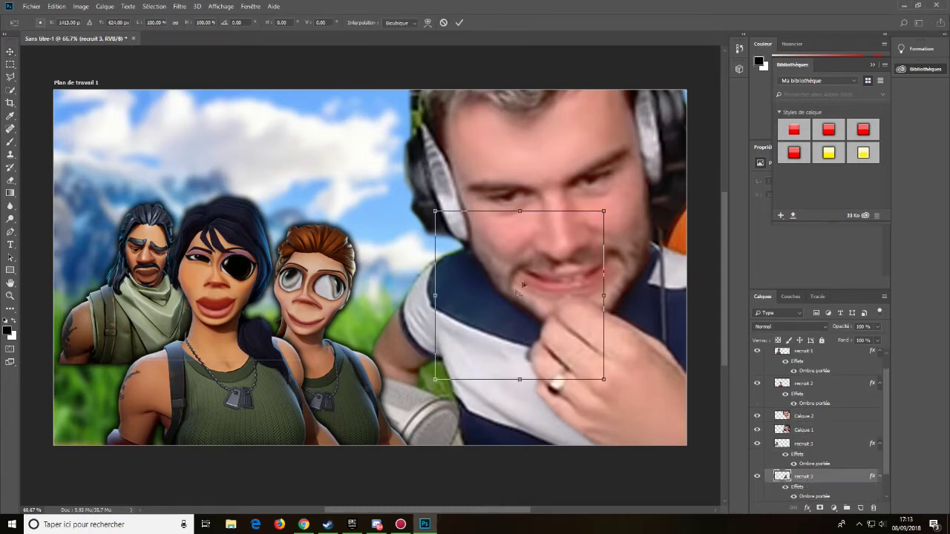
pyautogui.moveTo(543, 354); pyautogui.dragTo(460, 398)
pyautogui.press('Return')
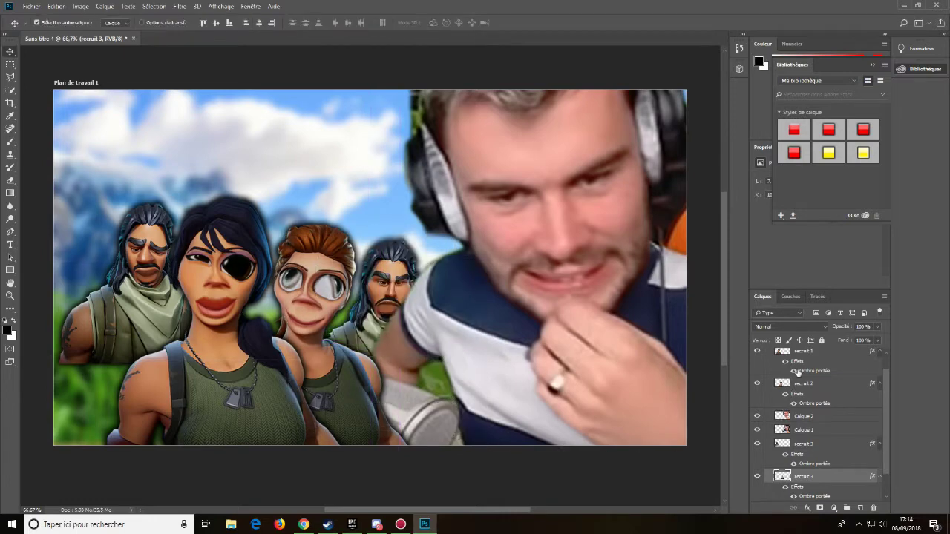
# - Shift recruits 1 and 2 left, and scale the bearded recruit beside the streamer to about 140% with a rotation of about -3°
pyautogui.moveTo(268, 408); pyautogui.dragTo(355, 375)
pyautogui.hotkey('ctrl', 't')
pyautogui.moveTo(447, 251); pyautogui.dragTo(458, 218)
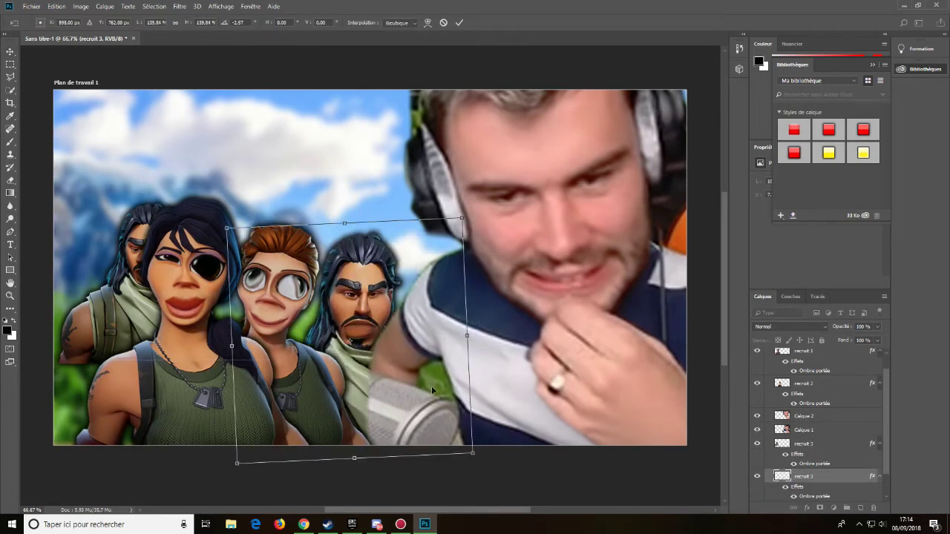
pyautogui.moveTo(428, 387); pyautogui.dragTo(428, 386)
pyautogui.press('Return')
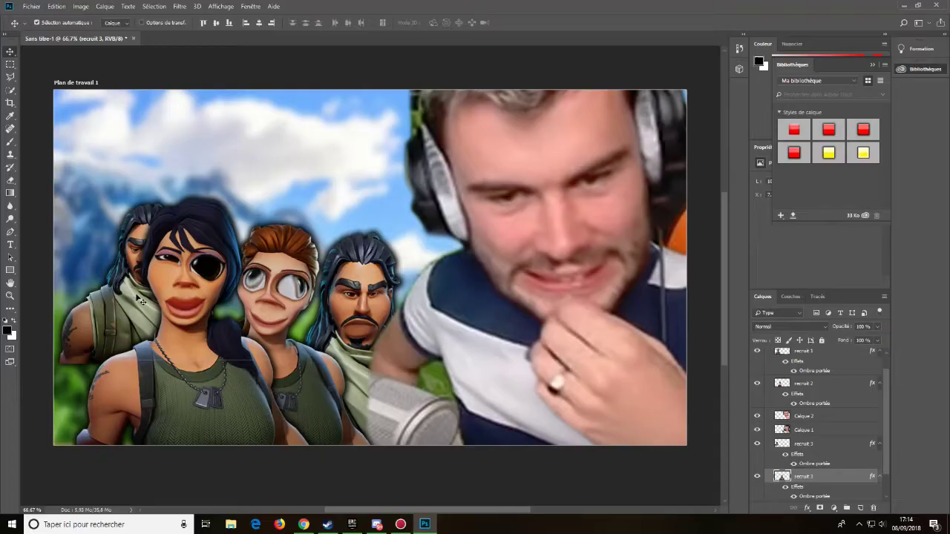
# - Move the left bearded recruit into the canvas's lower left corner and enlarge it behind recruit 1
pyautogui.click(126, 305)
pyautogui.hotkey('ctrl', 't')
pyautogui.moveTo(222, 205); pyautogui.dragTo(171, 394)
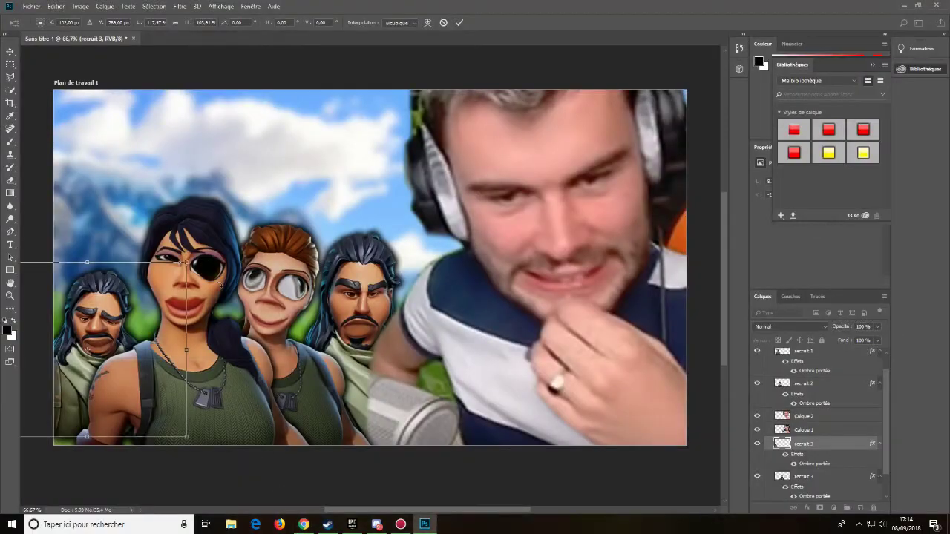
pyautogui.moveTo(219, 284); pyautogui.dragTo(221, 282)
pyautogui.moveTo(180, 258); pyautogui.dragTo(223, 208)
pyautogui.press('Return')
# - Compare the arrangement of the recruits and the streamer with the reference thumbnail in the browser
pyautogui.click(304, 524)
pyautogui.click(303, 524)
pyautogui.click(303, 524)
pyautogui.click(304, 524)
pyautogui.click(303, 524)
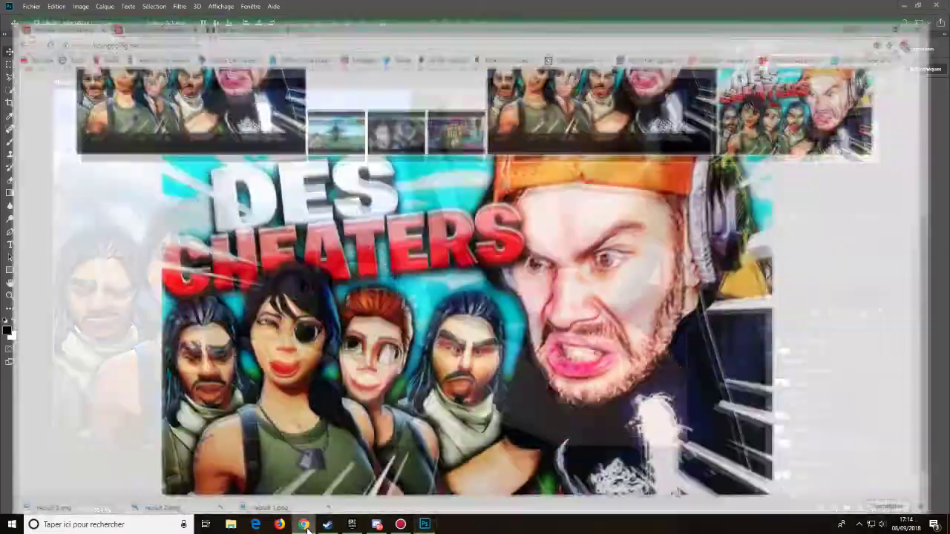
pyautogui.click(304, 524)
pyautogui.click(303, 524)
pyautogui.click(303, 524)
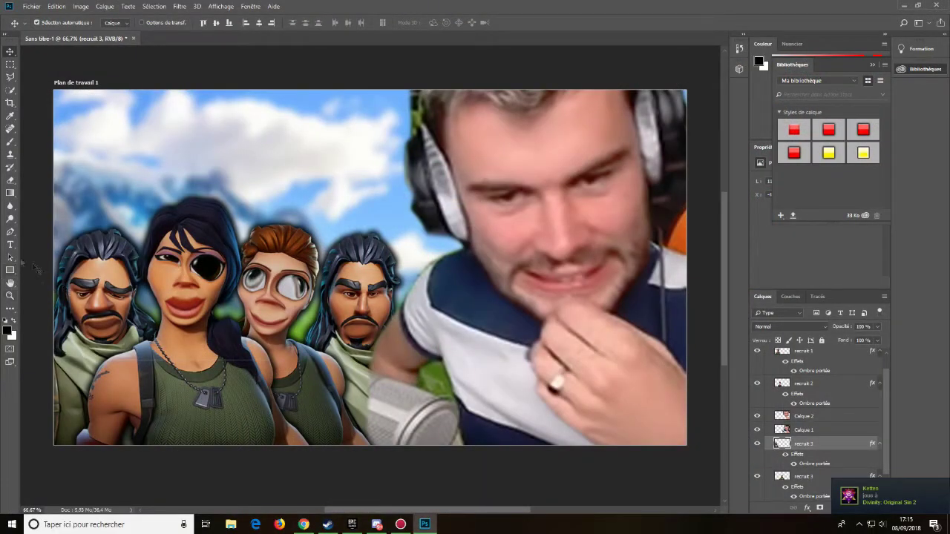
# - Add the text DES in black 300 pt Burbank Big Condensed Bold above the recruits, on top of the recruit 1 layer
pyautogui.click(10, 246)
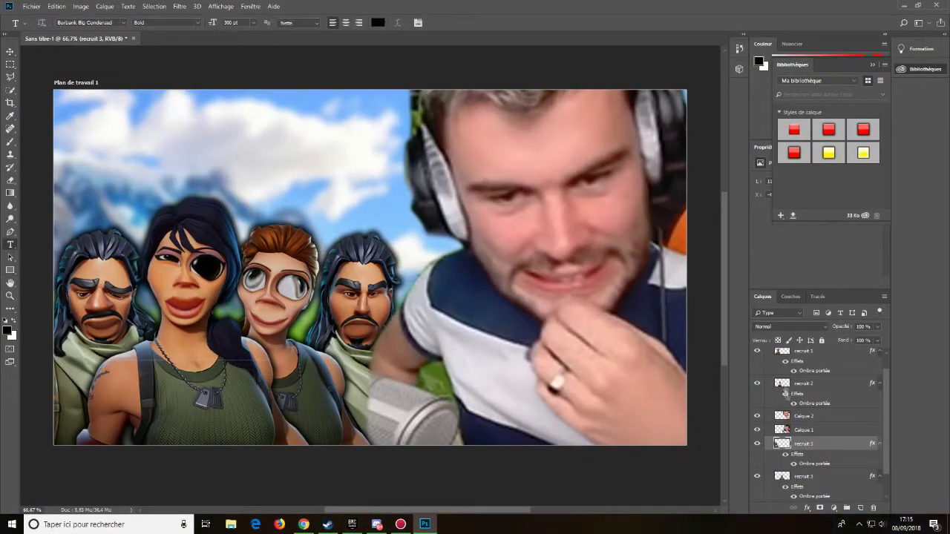
pyautogui.moveTo(889, 408); pyautogui.dragTo(895, 323)
pyautogui.click(802, 369)
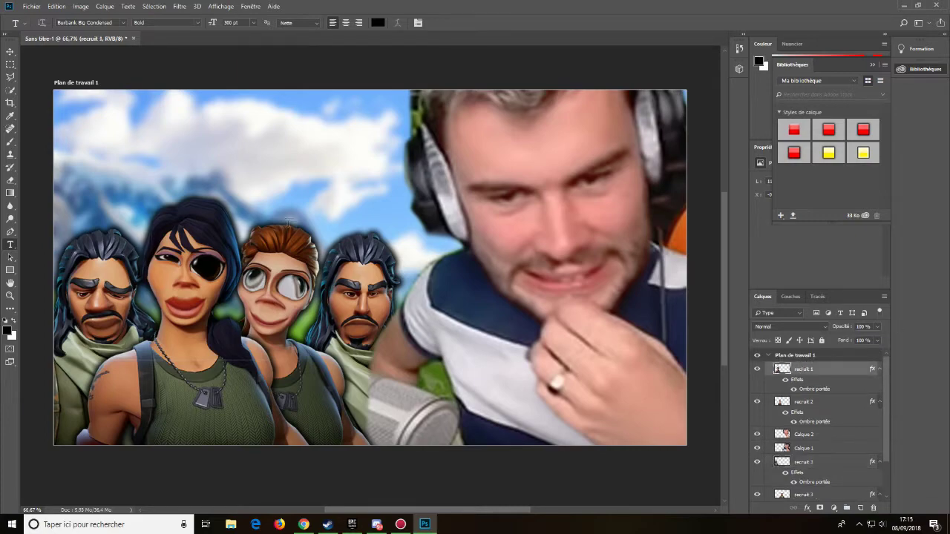
pyautogui.click(231, 159)
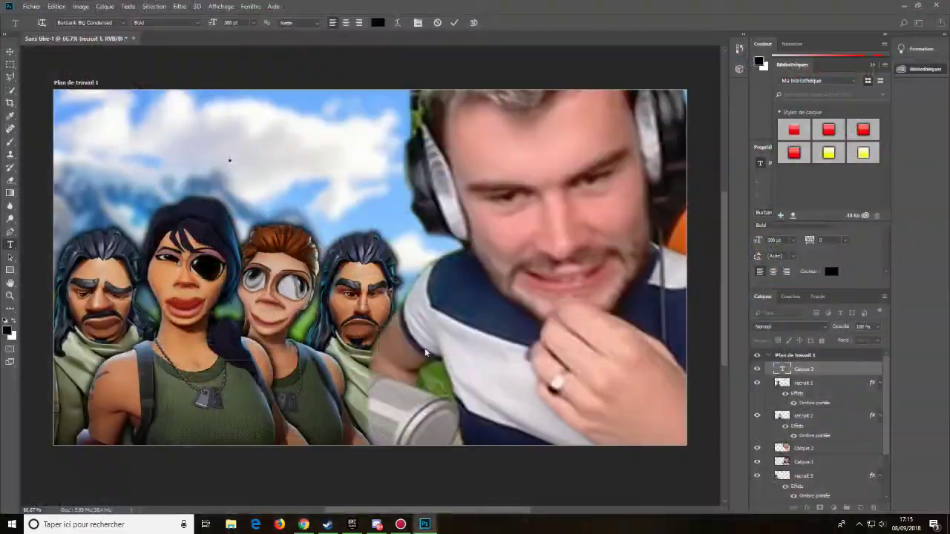
pyautogui.write('DES')
pyautogui.hotkey('ctrl', 'Return')
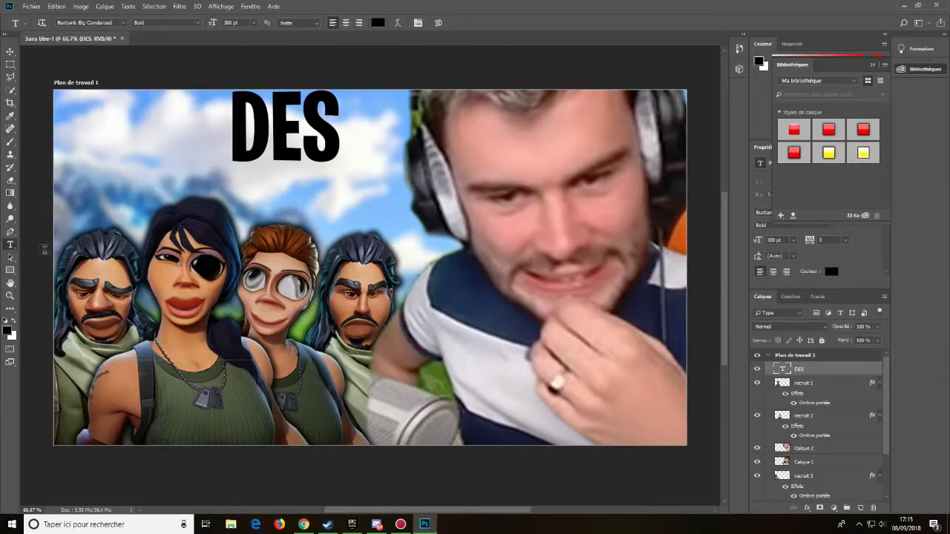
pyautogui.click(311, 214)
pyautogui.write('Cheaters')
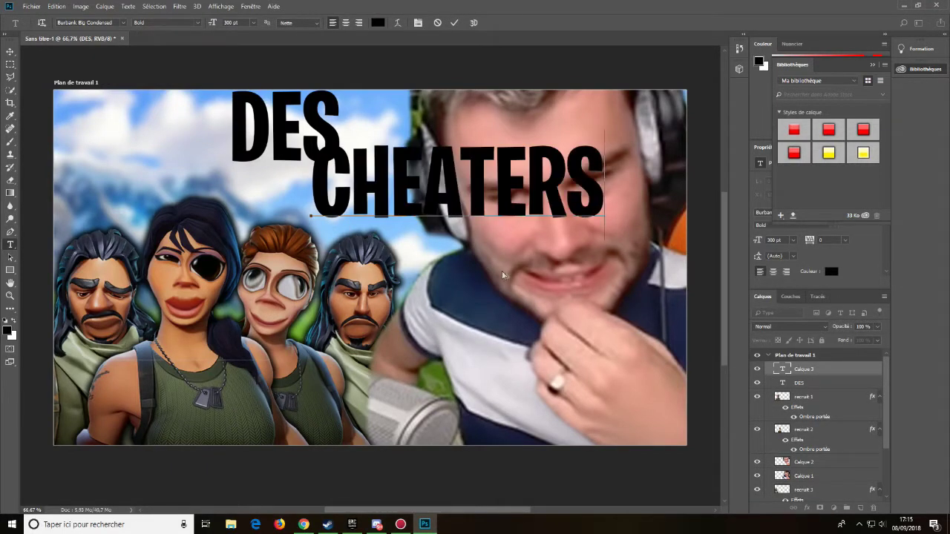
pyautogui.hotkey('ctrl', 'a')
pyautogui.click(122, 22)
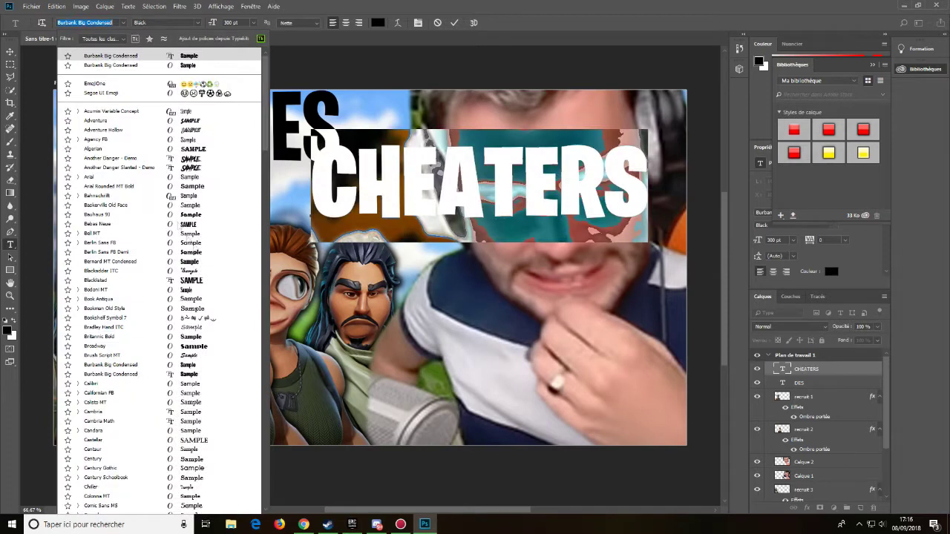
pyautogui.click(194, 375)
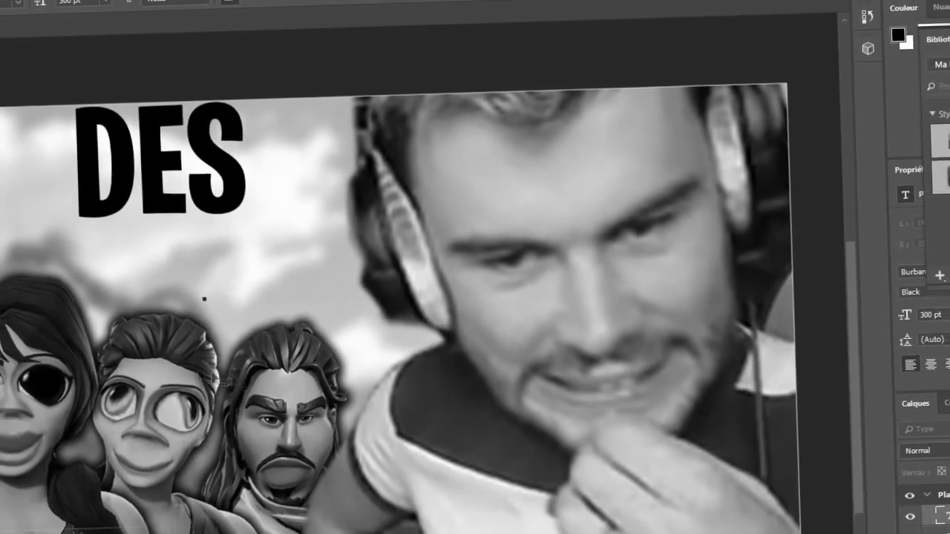
# - Add the text CHEATERS in black 300 pt Burbank Big Condensed on its own layer, just below the DES title
pyautogui.doubleClick(931, 495)
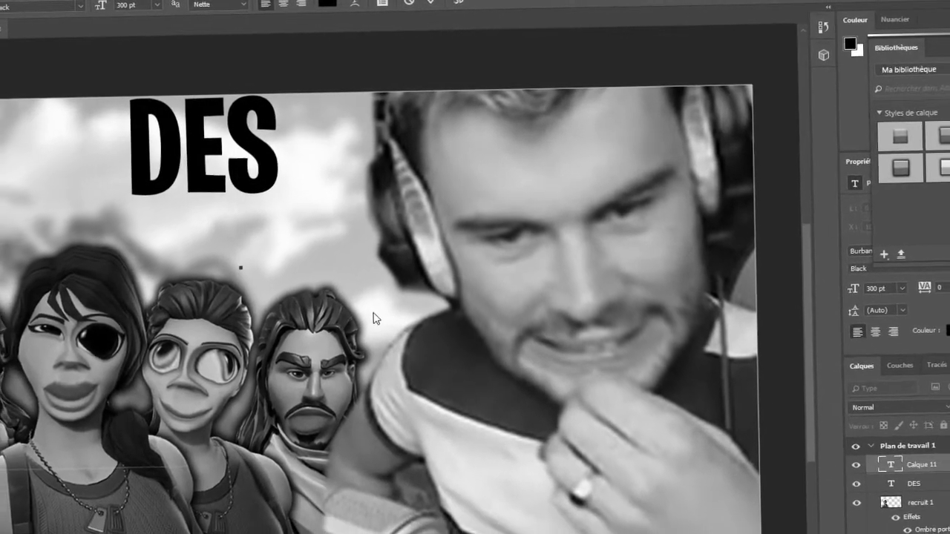
pyautogui.write('chea')
pyautogui.press('BackSpace')
pyautogui.press('BackSpace')
pyautogui.press('BackSpace')
pyautogui.press('BackSpace')
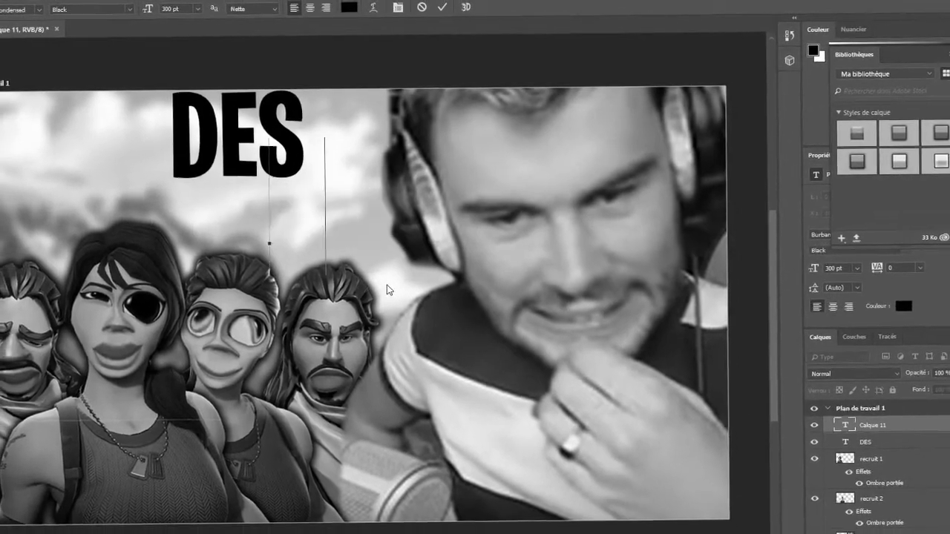
pyautogui.write('CHEA')
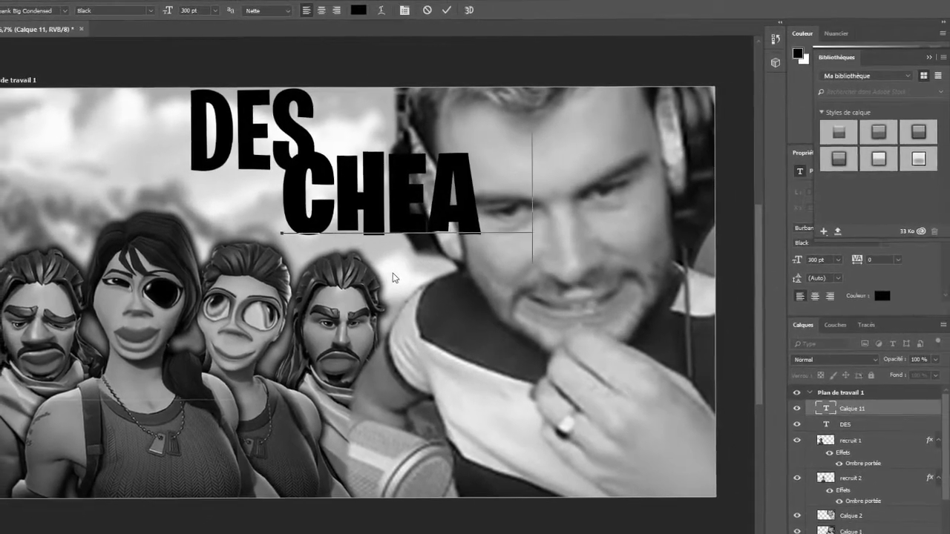
pyautogui.write('TERS')
pyautogui.press('BackSpace')
pyautogui.press('BackSpace')
pyautogui.press('BackSpace')
pyautogui.press('BackSpace')
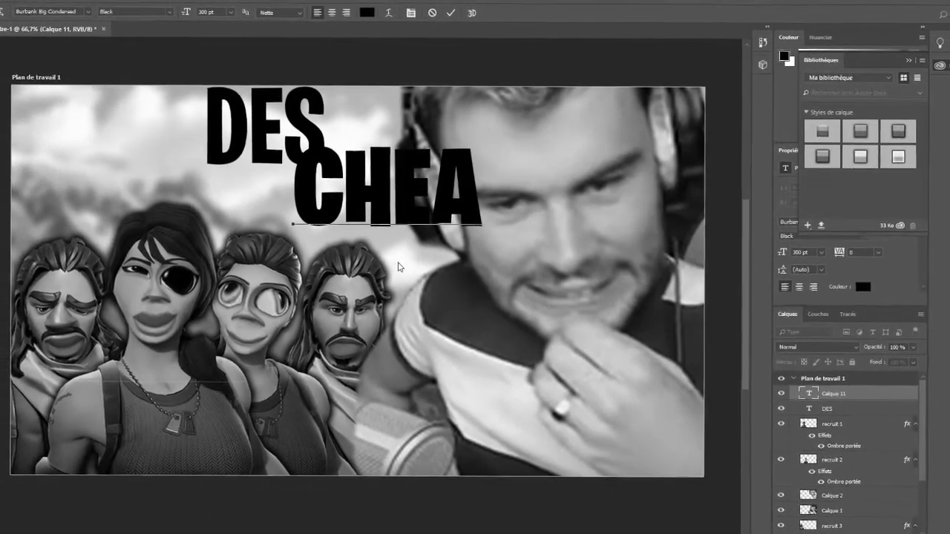
pyautogui.write('TERS')
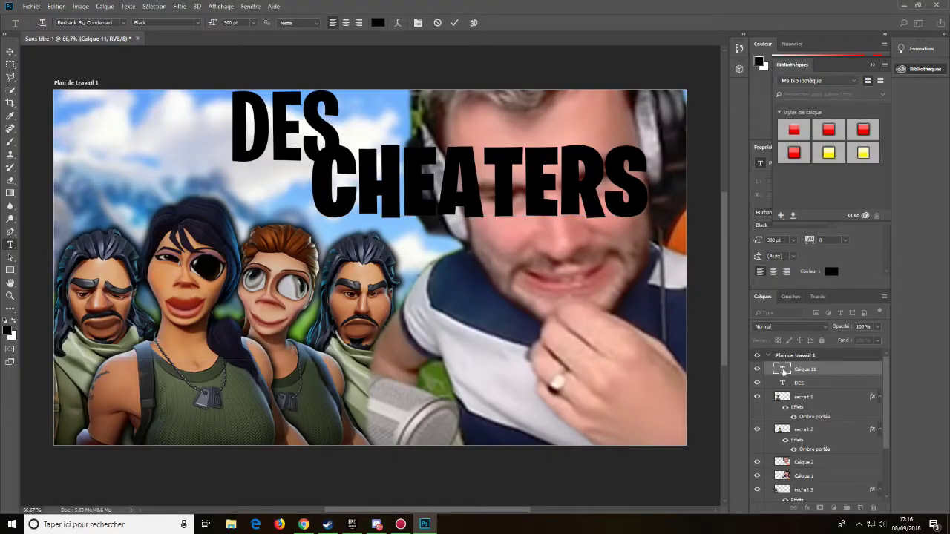
# - Apply Burbank Big Condensed Black to the CHEATERS text and move it down and left, across the recruits' heads beneath DES
pyautogui.doubleClick(783, 369)
pyautogui.click(123, 23)
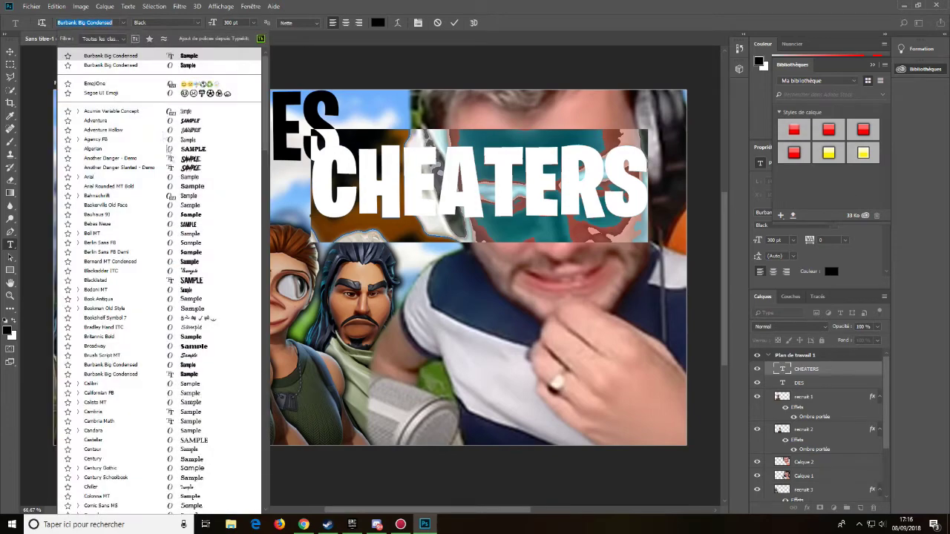
pyautogui.click(193, 375)
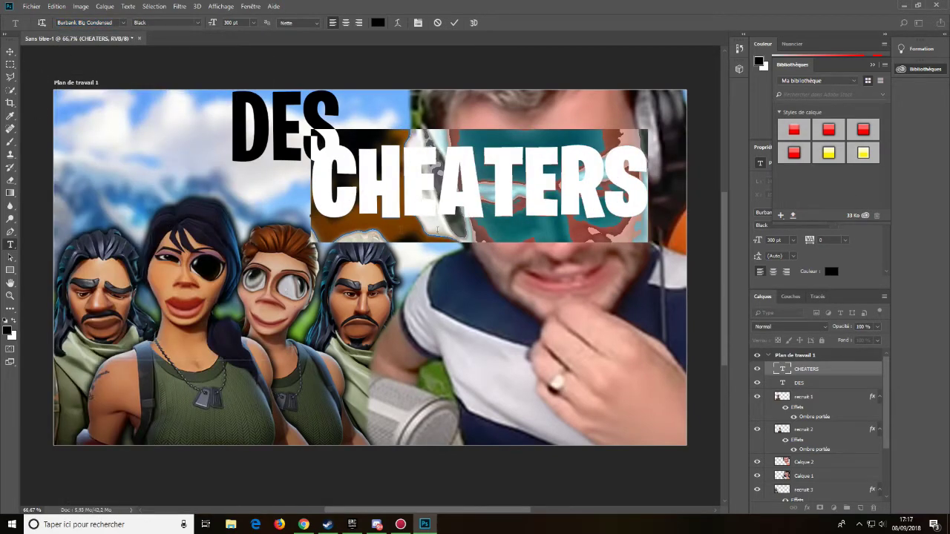
pyautogui.click(10, 51)
pyautogui.moveTo(508, 183); pyautogui.dragTo(371, 250)
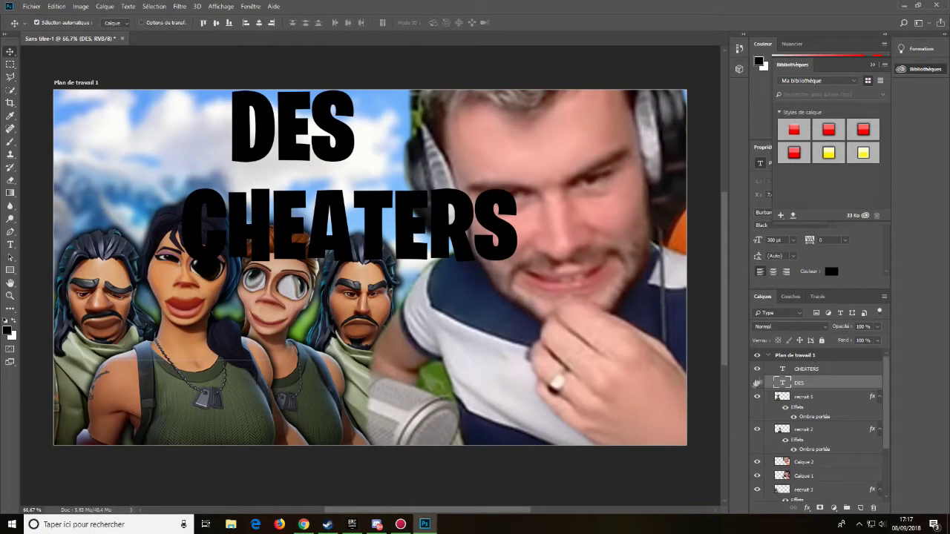
# - Apply the first red gradient style preset to the CHEATERS layer and shift the style dialog clear of the title
pyautogui.doubleClick(841, 369)
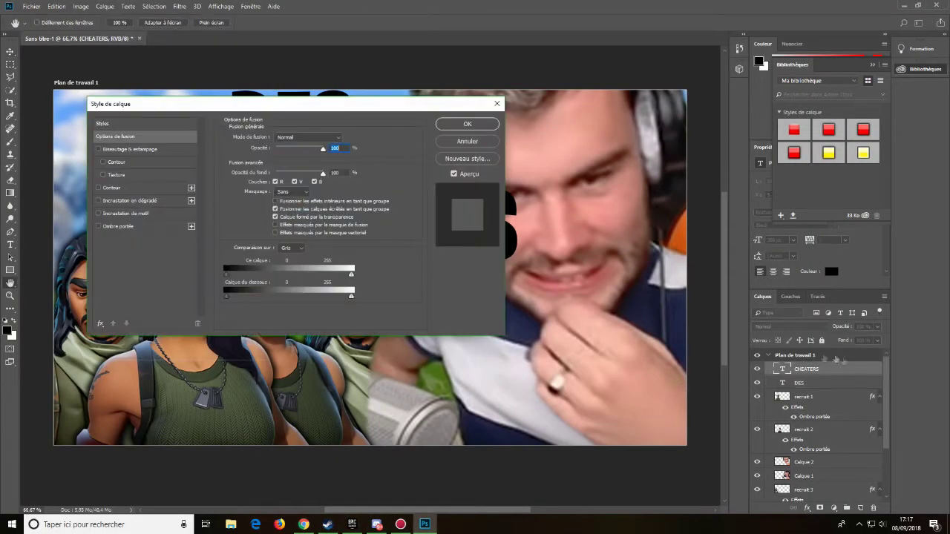
pyautogui.click(126, 125)
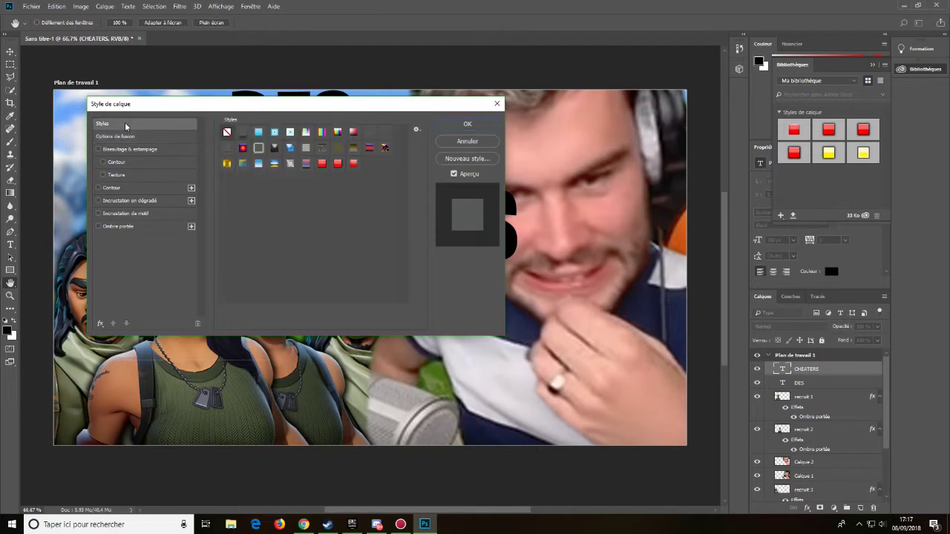
pyautogui.click(322, 164)
pyautogui.click(135, 150)
pyautogui.moveTo(143, 104); pyautogui.dragTo(493, 270)
# - Lighten the end colour of the CHEATERS gradient overlay to ff7f7f at position 100%, keeping the red start stop
pyautogui.click(493, 368)
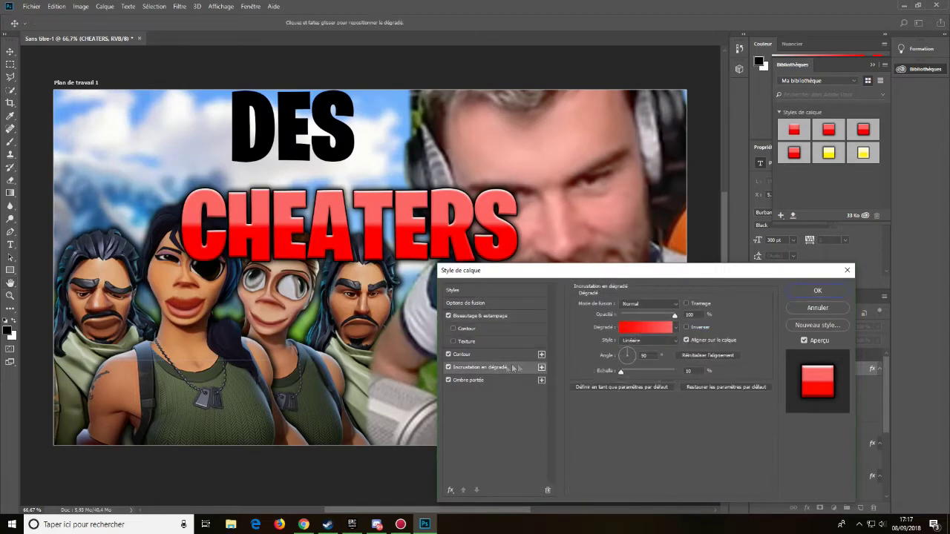
pyautogui.click(637, 334)
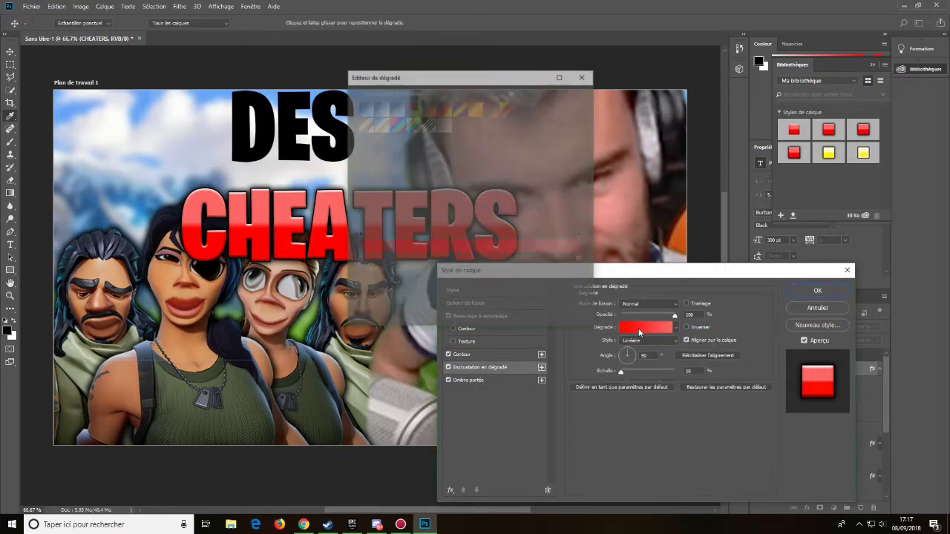
pyautogui.click(359, 259)
pyautogui.click(404, 301)
pyautogui.click(570, 112)
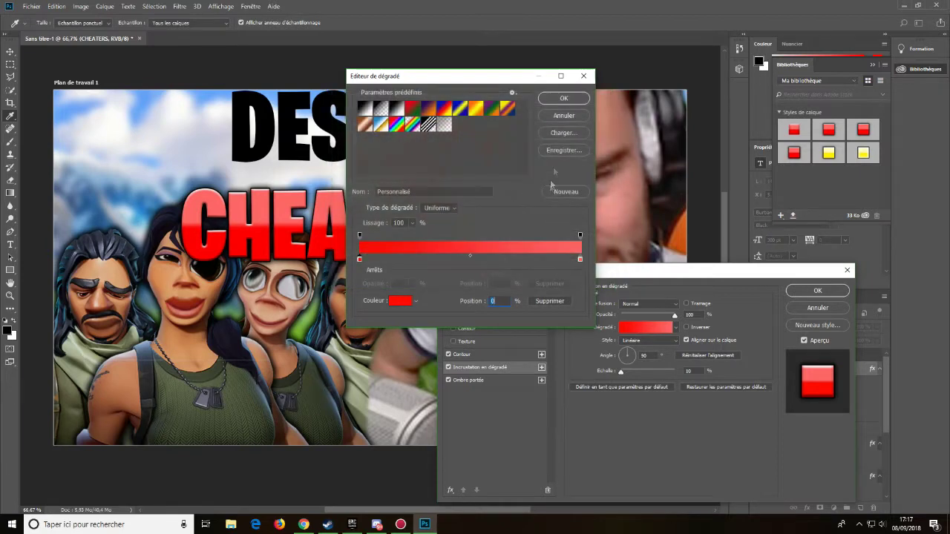
pyautogui.click(580, 260)
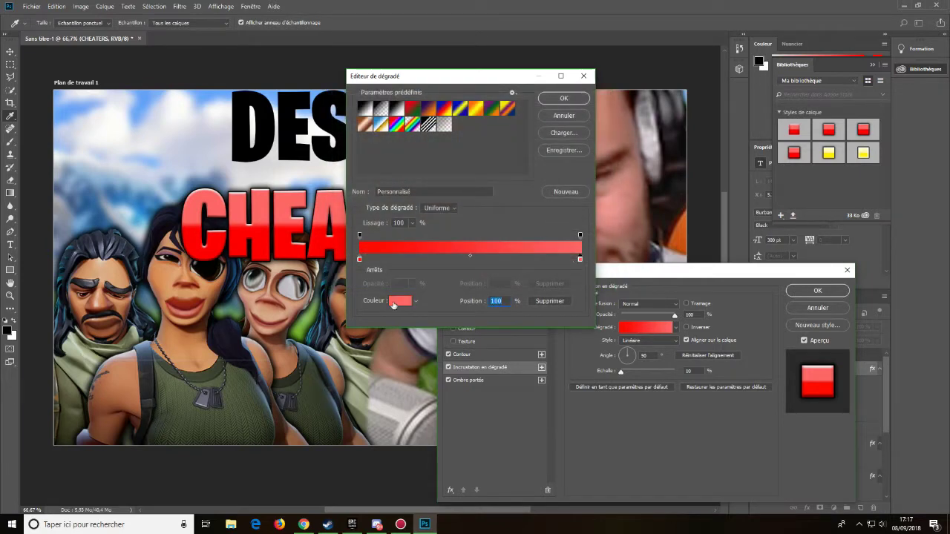
pyautogui.click(393, 304)
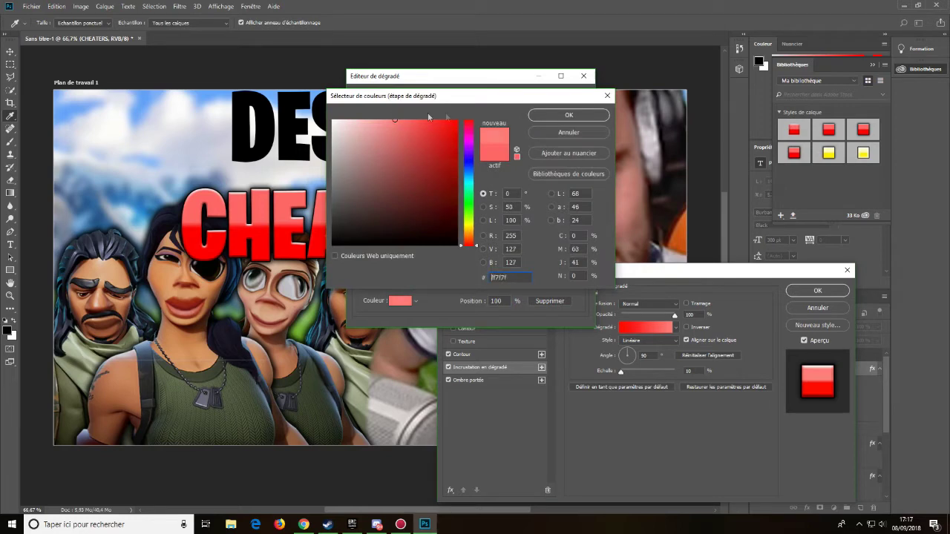
pyautogui.click(566, 115)
pyautogui.click(564, 99)
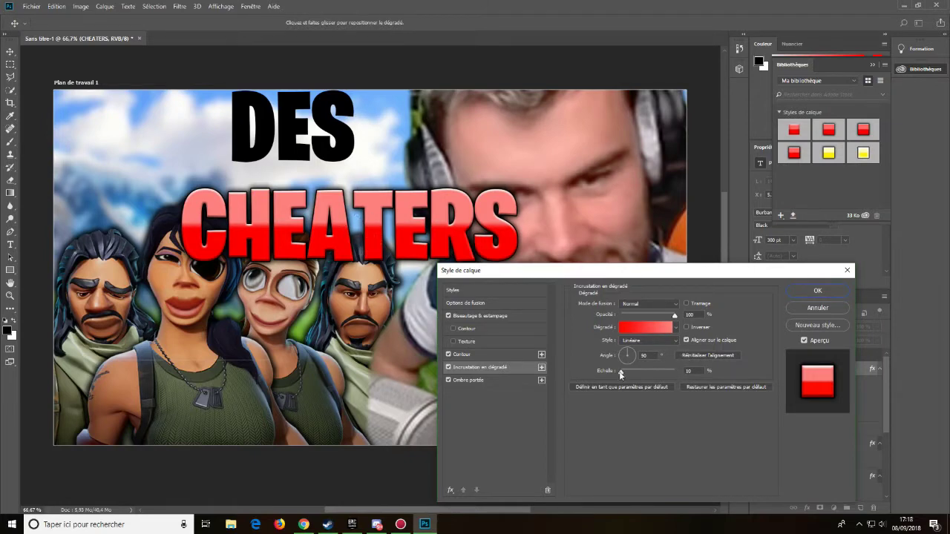
pyautogui.click(620, 373)
# - Disable the stroke on the CHEATERS style and set its drop shadow to 10 px distance and 50 px size
pyautogui.click(475, 380)
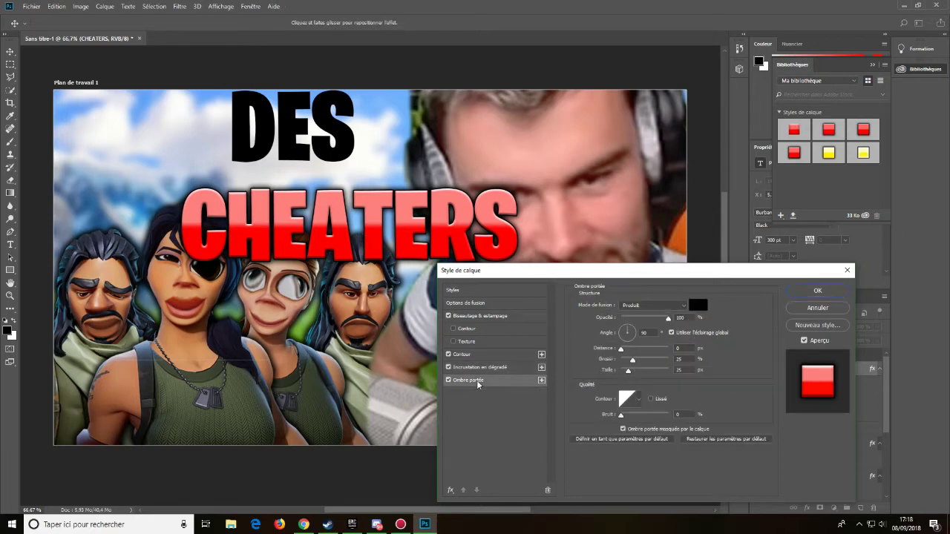
pyautogui.click(460, 355)
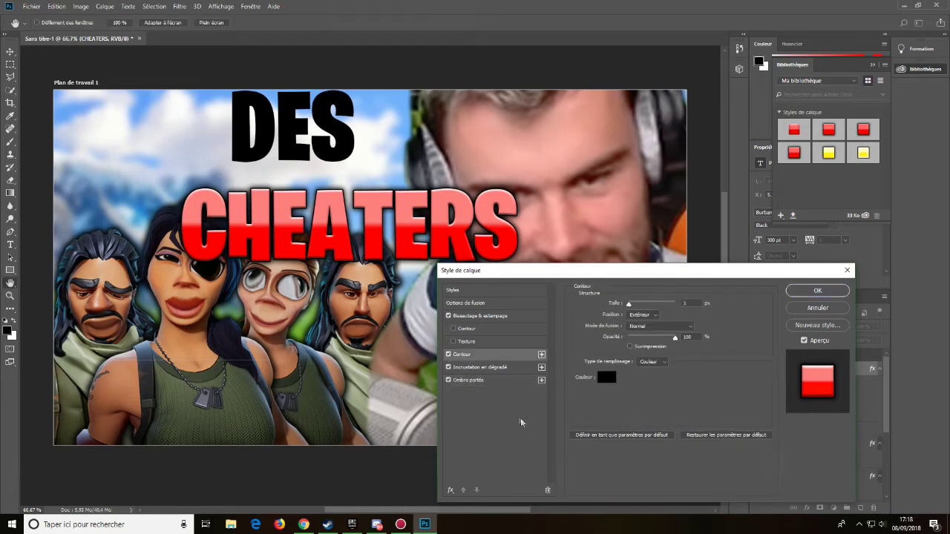
pyautogui.click(448, 355)
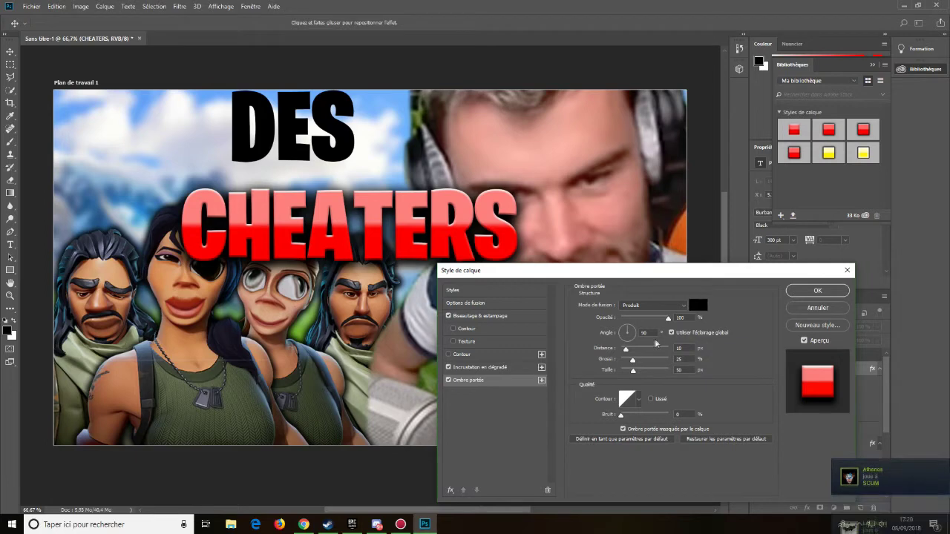
# - Set the CHEATERS bevel size to 10 px and its highlight opacity to 100%, and accept the layer style
pyautogui.click(496, 316)
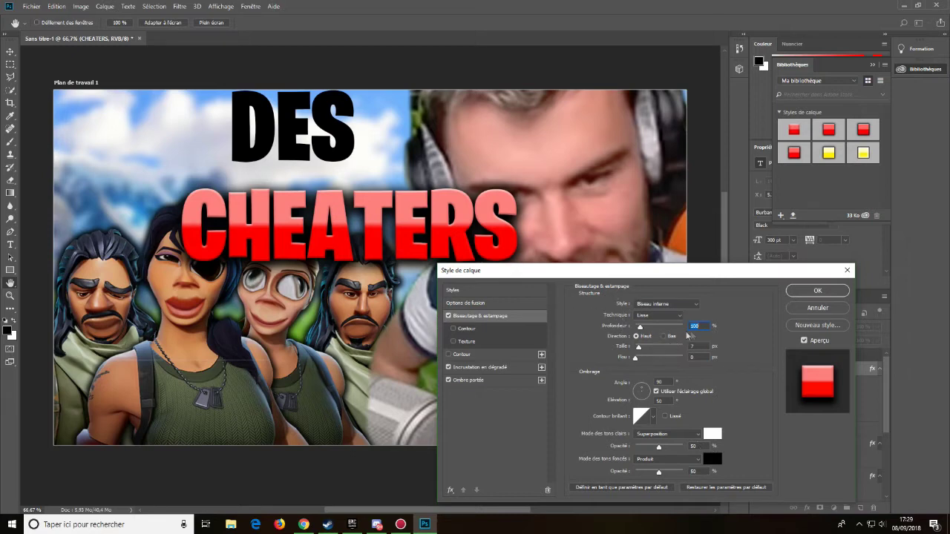
pyautogui.write('10')
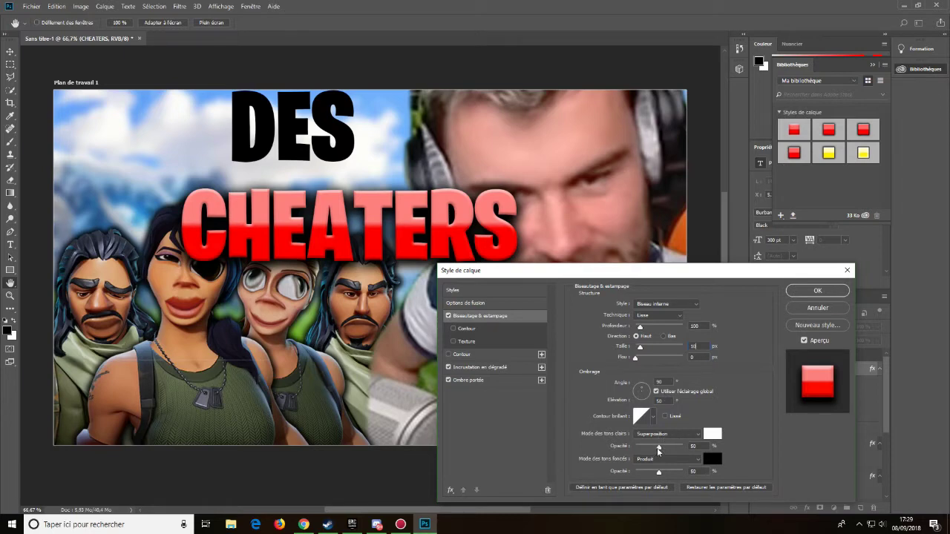
pyautogui.moveTo(658, 448); pyautogui.dragTo(684, 448)
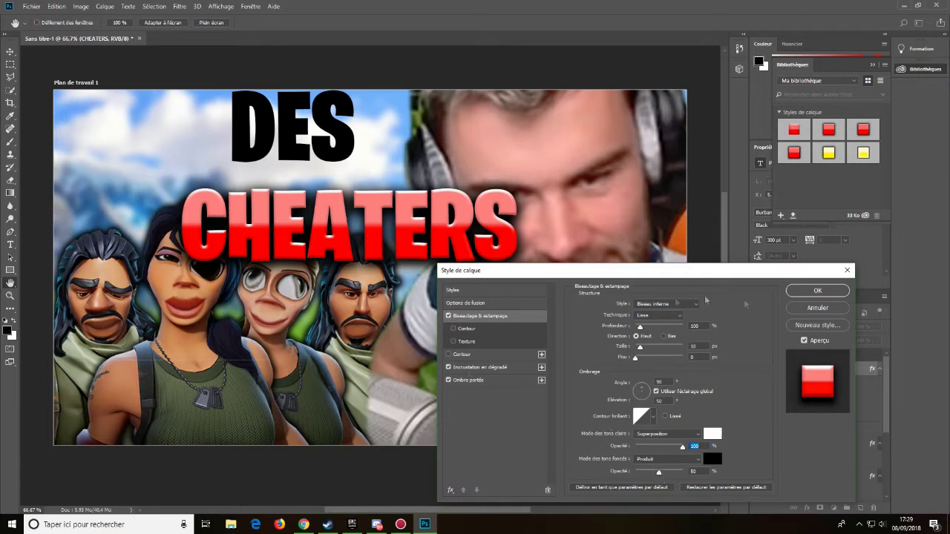
pyautogui.click(472, 381)
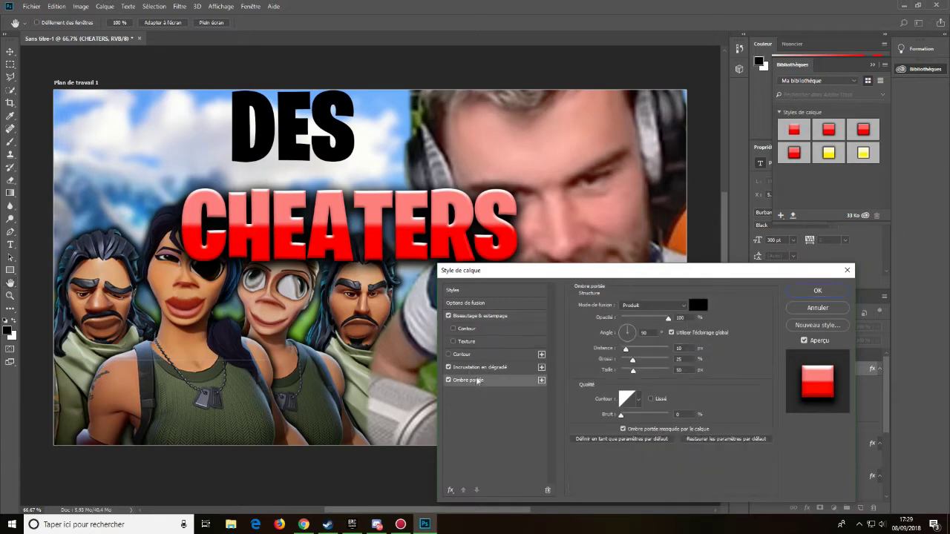
pyautogui.click(481, 369)
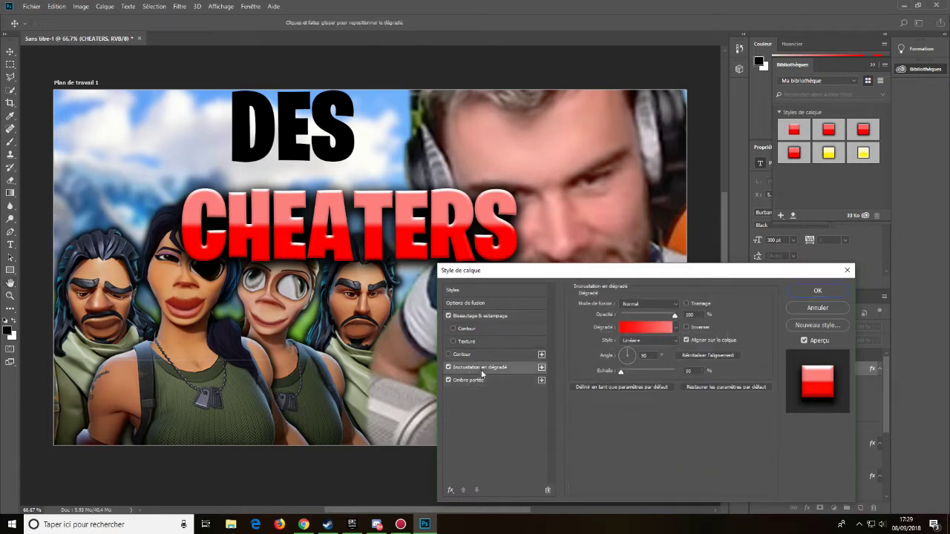
pyautogui.click(490, 317)
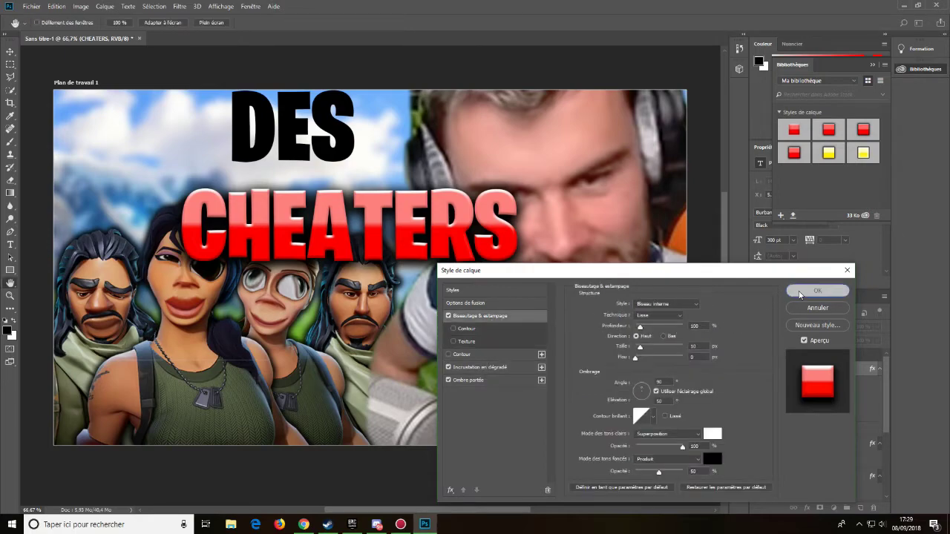
pyautogui.click(813, 291)
# - Stretch the CHEATERS title horizontally on both sides so it reaches across the streamer's face, checking it against the reference thumbnail
pyautogui.click(304, 524)
pyautogui.click(303, 529)
pyautogui.click(303, 528)
pyautogui.click(304, 528)
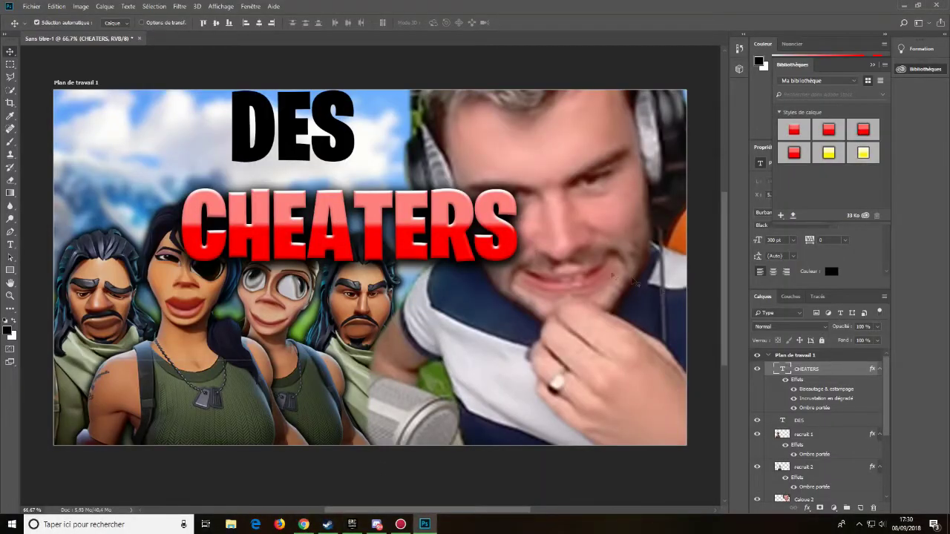
pyautogui.hotkey('ctrl', 't')
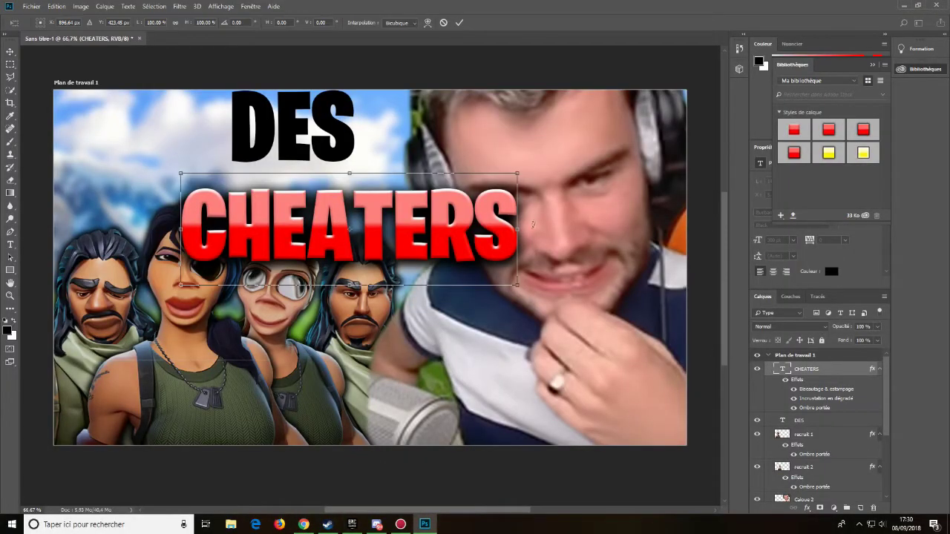
pyautogui.moveTo(517, 227); pyautogui.dragTo(592, 221)
pyautogui.click(304, 525)
pyautogui.click(304, 525)
pyautogui.click(303, 525)
pyautogui.click(303, 524)
pyautogui.press('Return')
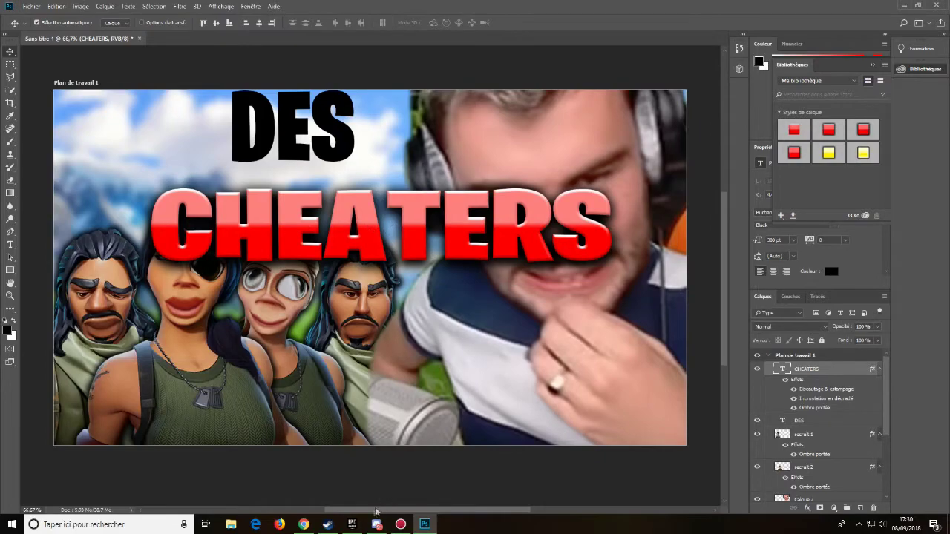
# - Compare with the reference thumbnail and apply the saved red gradient style preset to the DES text layer
pyautogui.click(303, 524)
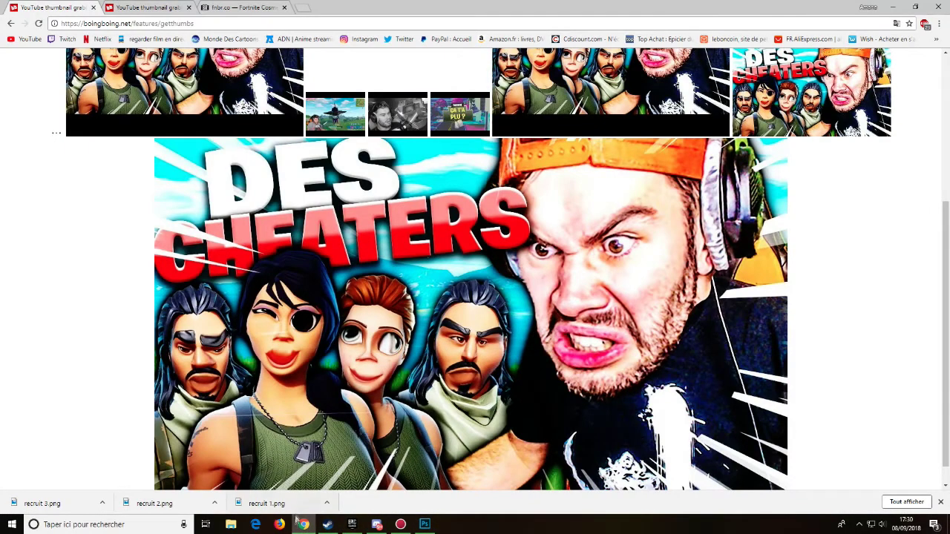
pyautogui.click(304, 524)
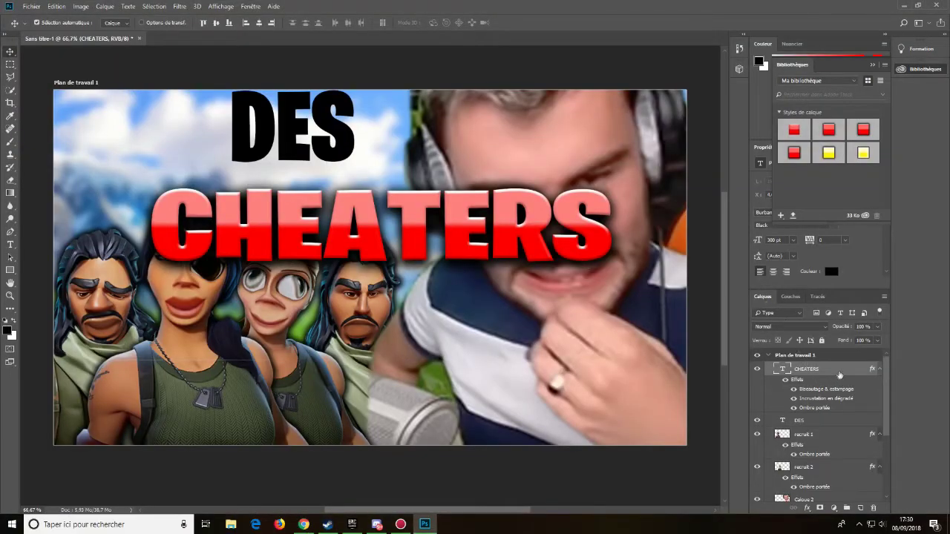
pyautogui.doubleClick(838, 425)
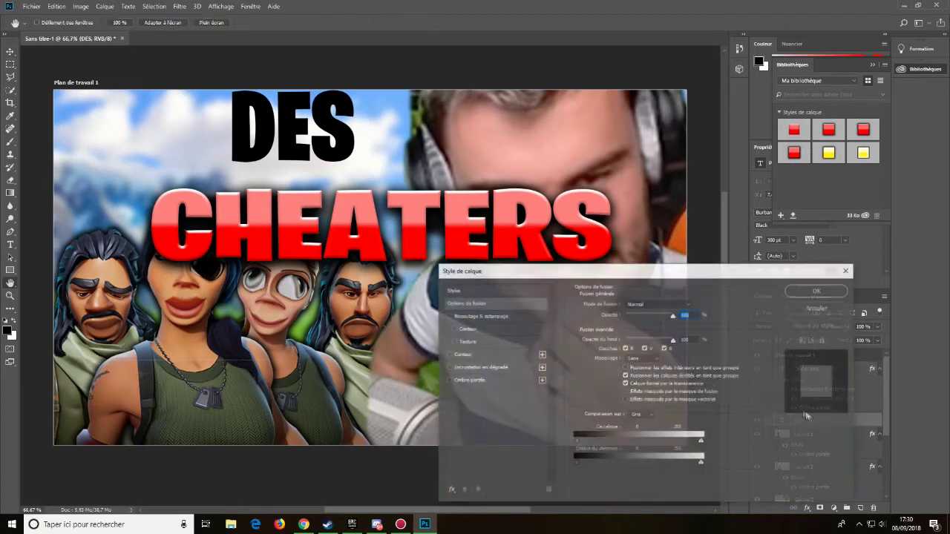
pyautogui.click(481, 290)
pyautogui.click(672, 331)
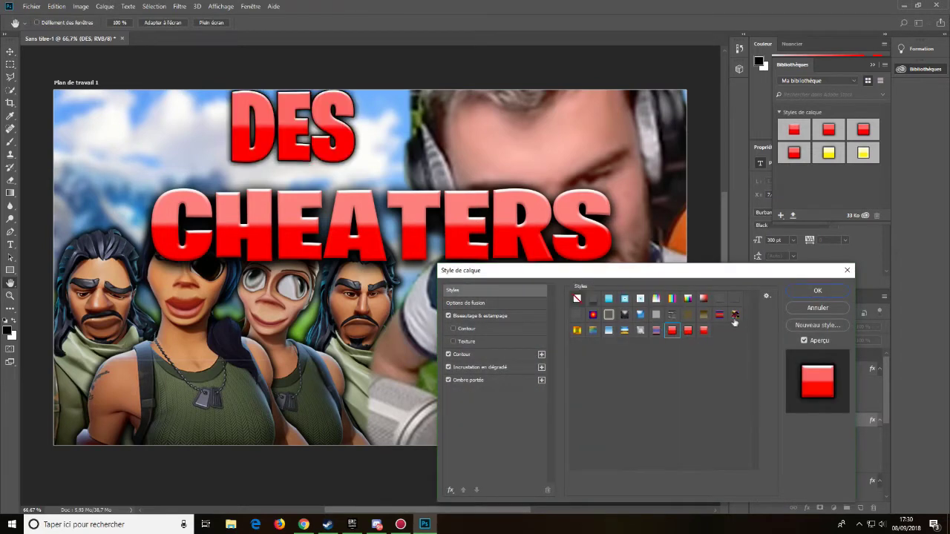
# - Disable the stroke and gradient overlay on the DES style, keeping its bevel and drop shadow, and accept it
pyautogui.click(448, 355)
pyautogui.click(448, 354)
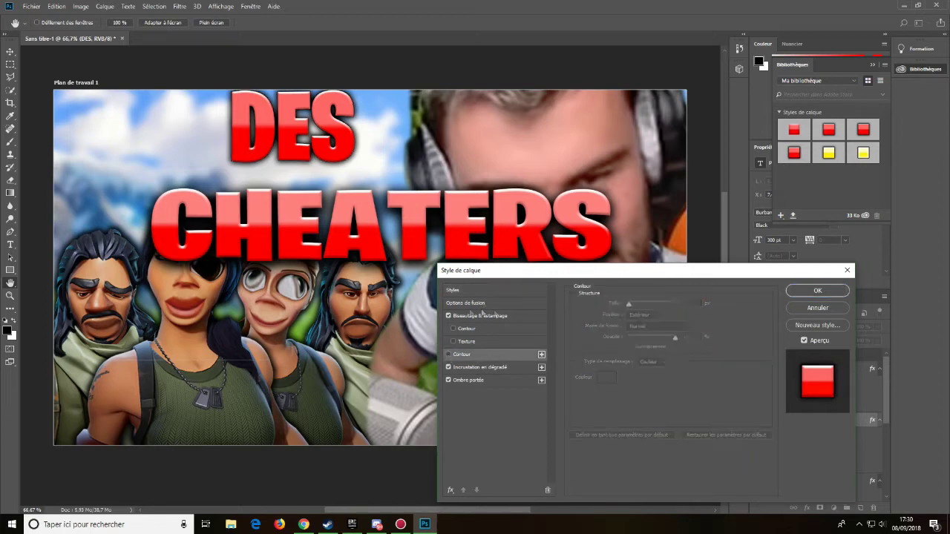
pyautogui.click(452, 368)
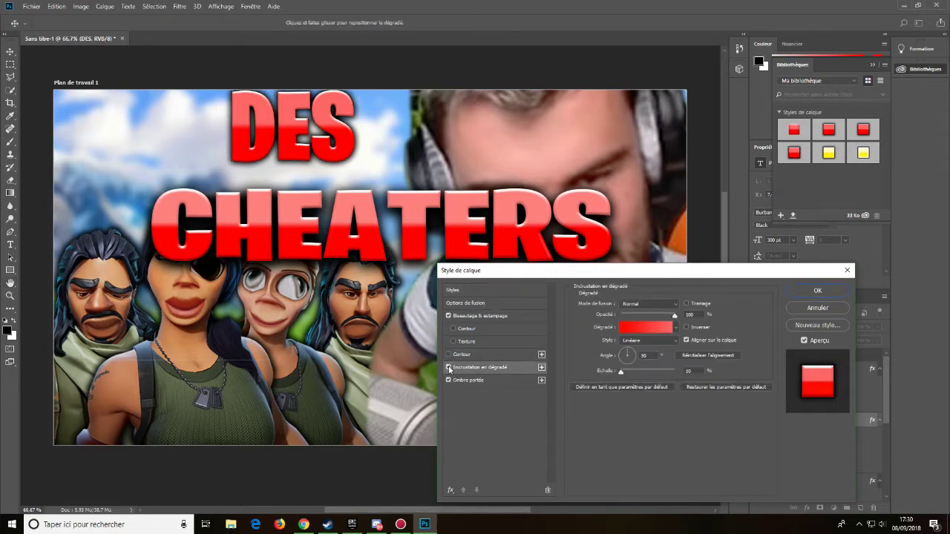
pyautogui.click(449, 367)
pyautogui.click(469, 380)
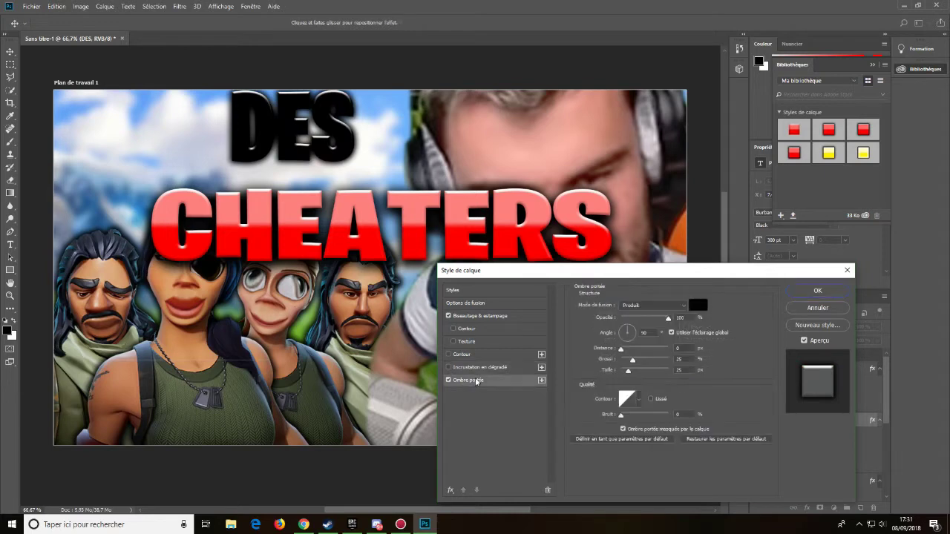
pyautogui.click(481, 315)
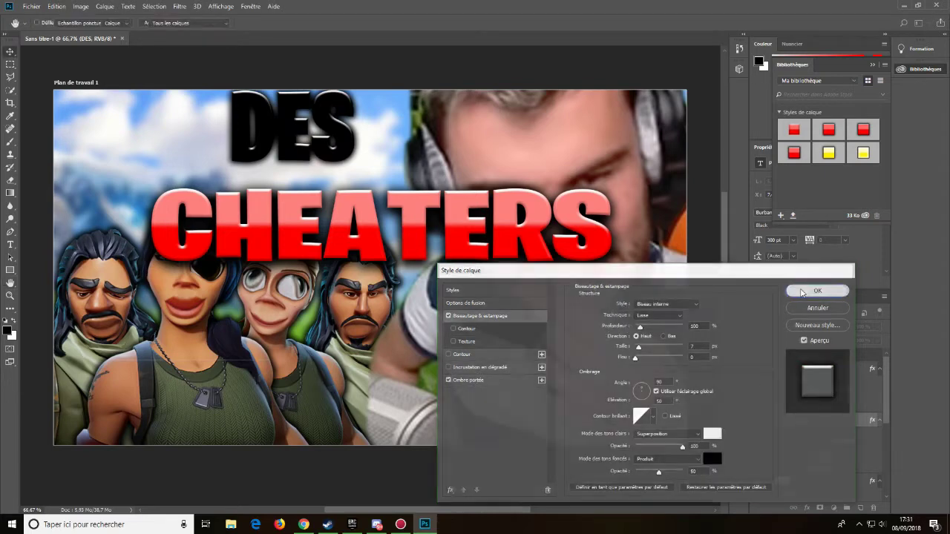
pyautogui.click(803, 291)
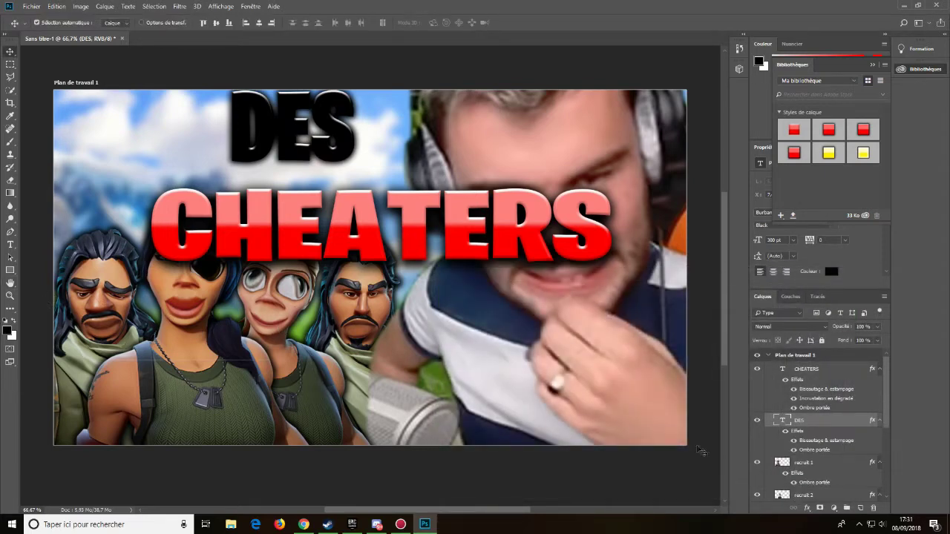
# - Recolour the DES text white and arrange a widened DES centred above a left-shifted CHEATERS, following the reference thumbnail
pyautogui.doubleClick(782, 420)
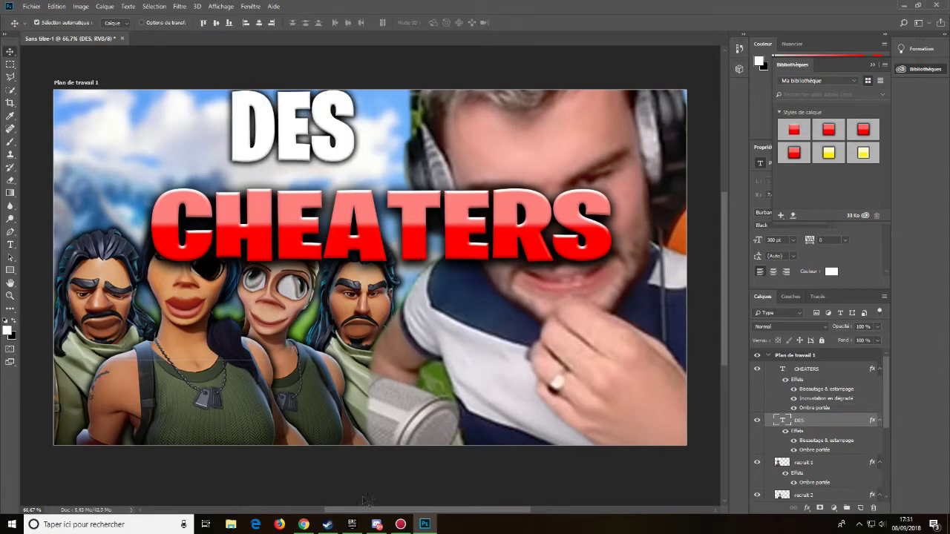
pyautogui.click(304, 524)
pyautogui.click(304, 524)
pyautogui.hotkey('ctrl', 't')
pyautogui.moveTo(440, 147); pyautogui.dragTo(512, 147)
pyautogui.click(304, 524)
pyautogui.click(304, 524)
pyautogui.click(305, 524)
pyautogui.click(304, 524)
pyautogui.click(304, 524)
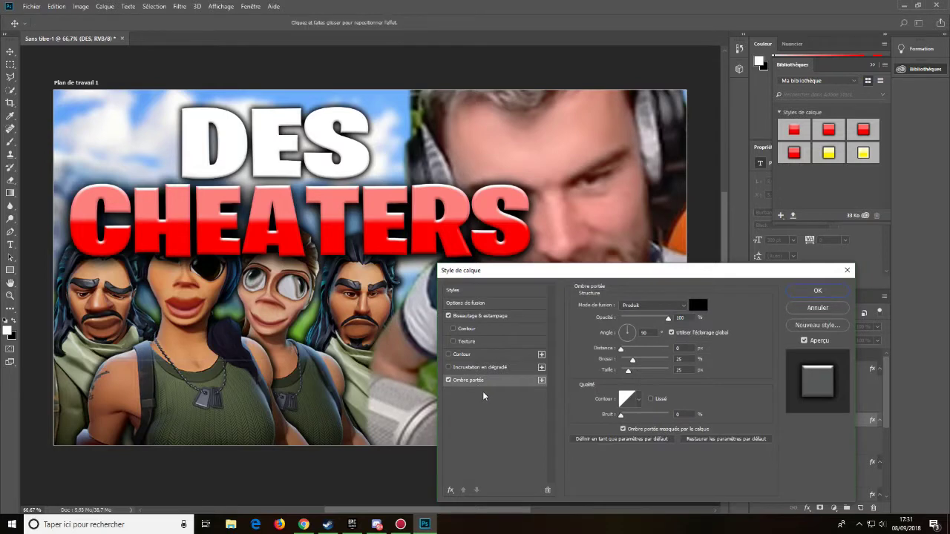
# - Set the DES drop shadow to 10 px distance and 50 px size, and accept the layer style
pyautogui.click(679, 348)
pyautogui.write('10')
pyautogui.click(688, 368)
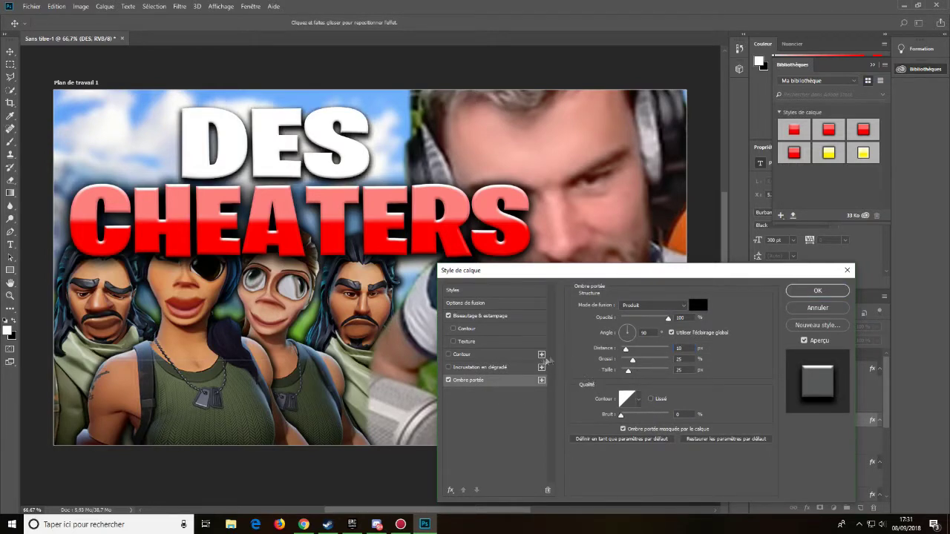
pyautogui.write('50')
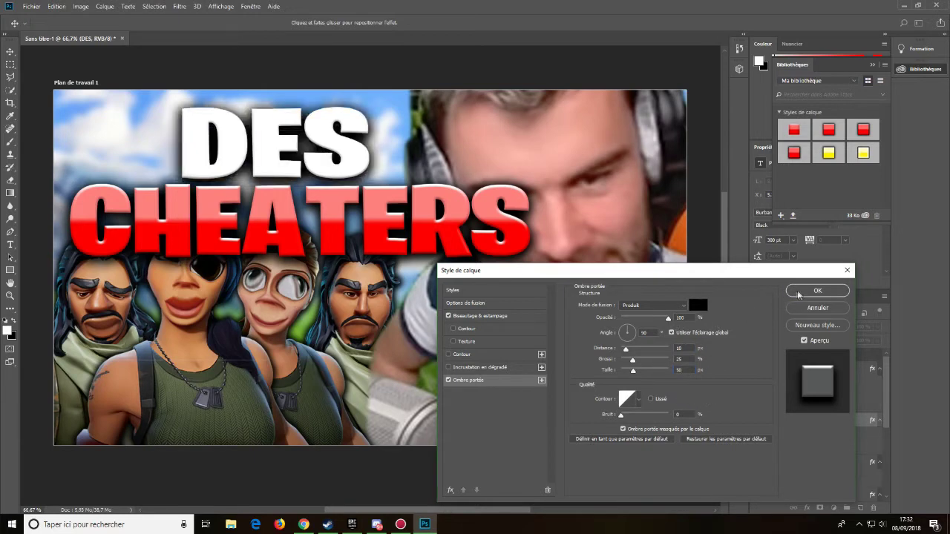
pyautogui.click(816, 290)
# - Place the CHEATERS layer beneath the two front recruits, and transform the title: tilt it about -4.5°, scale it to about 94% and raise it
pyautogui.scroll(-1, 883, 434)
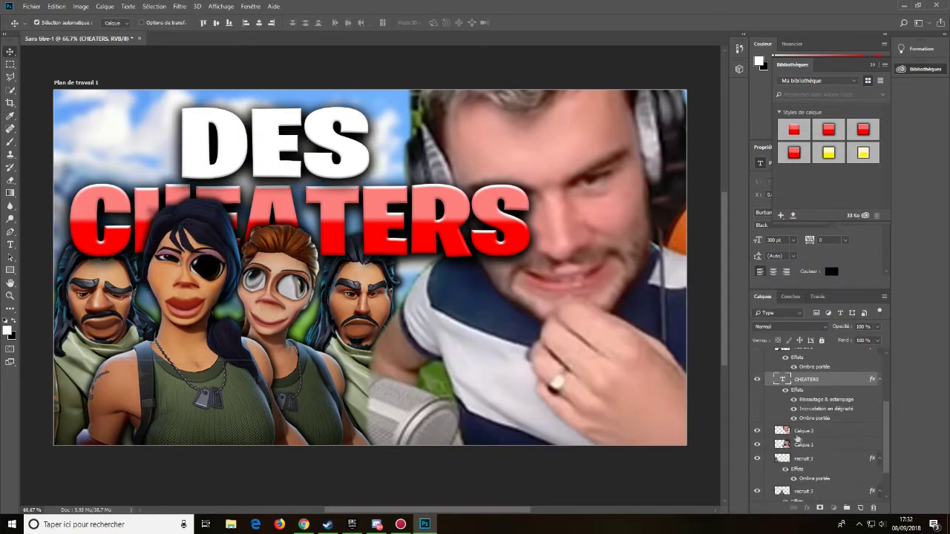
pyautogui.scroll(2, 884, 435)
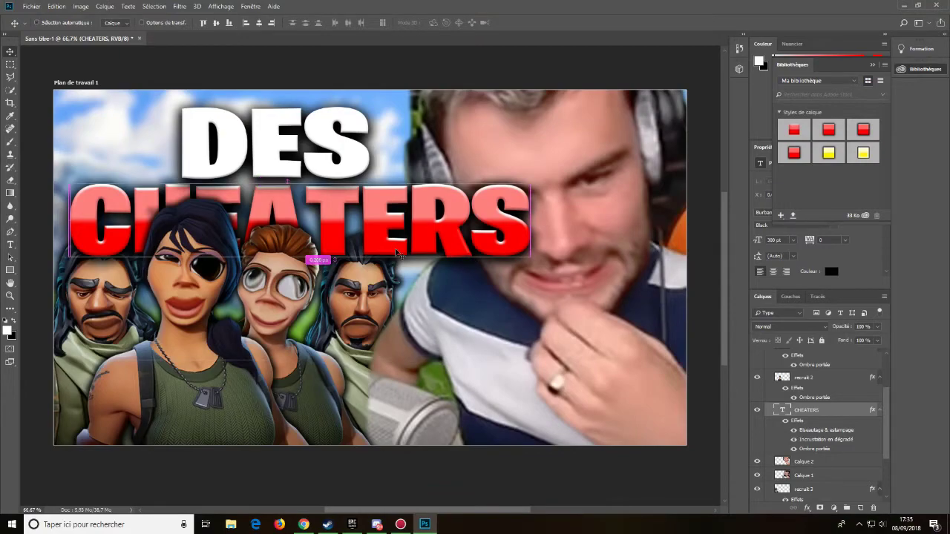
pyautogui.hotkey('ctrl', 't')
pyautogui.moveTo(553, 229); pyautogui.dragTo(568, 201)
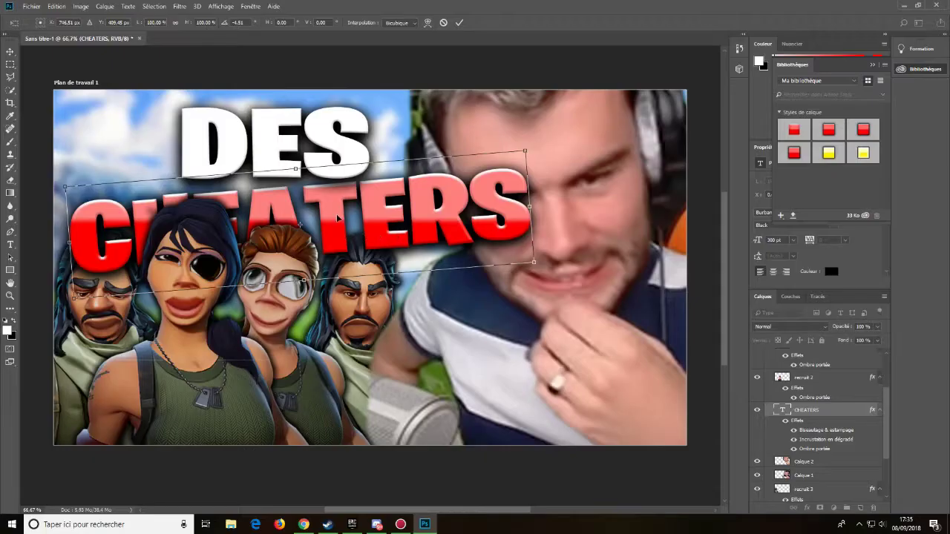
pyautogui.moveTo(346, 232); pyautogui.dragTo(329, 186)
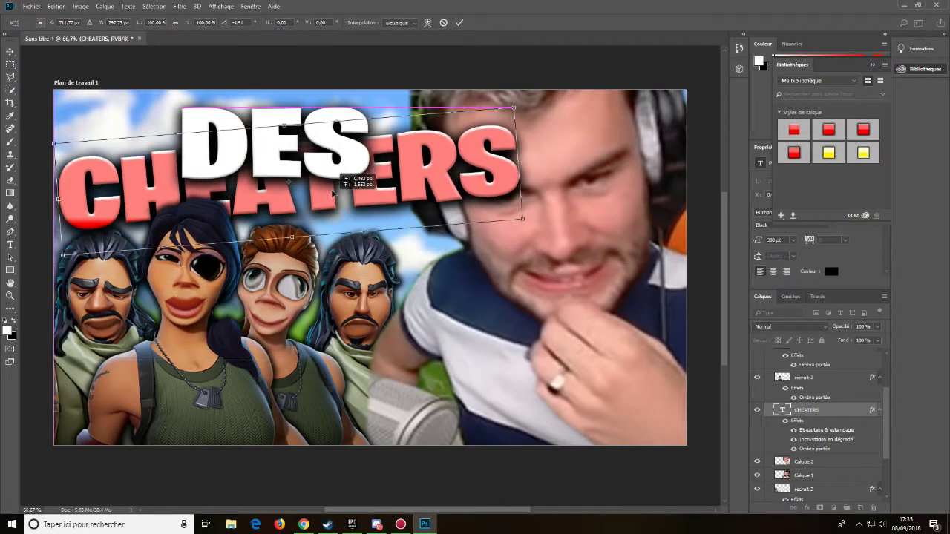
pyautogui.moveTo(506, 104)
pyautogui.mouseDown()
pyautogui.moveTo(462, 112)
pyautogui.moveTo(493, 110)
pyautogui.mouseUp()
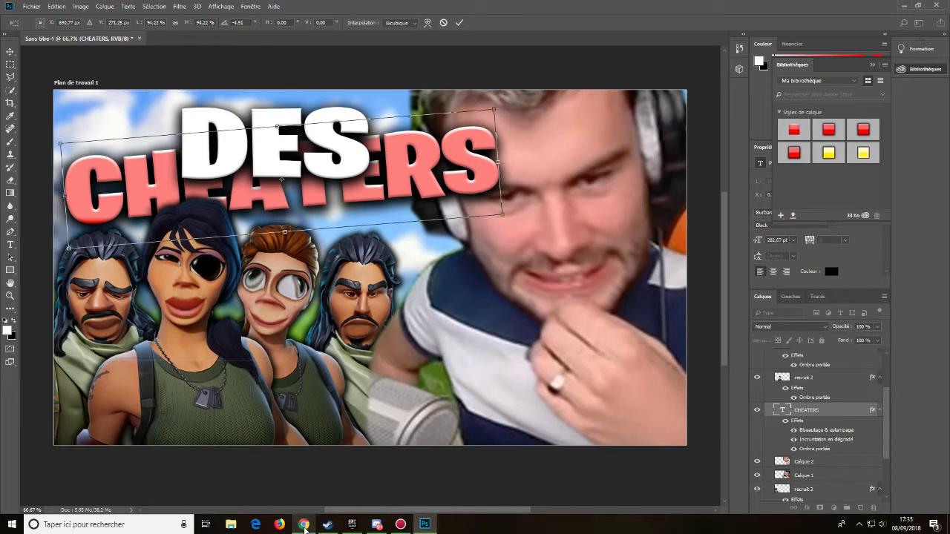
pyautogui.press('Return')
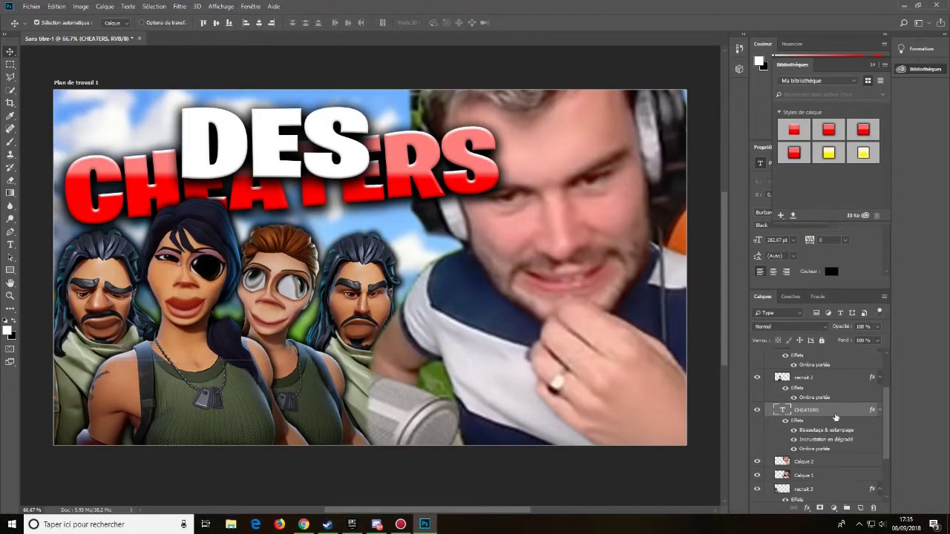
# - Set the CHEATERS gradient overlay angle to 97° so the colour split follows the tilted text, and accept the style
pyautogui.doubleClick(836, 418)
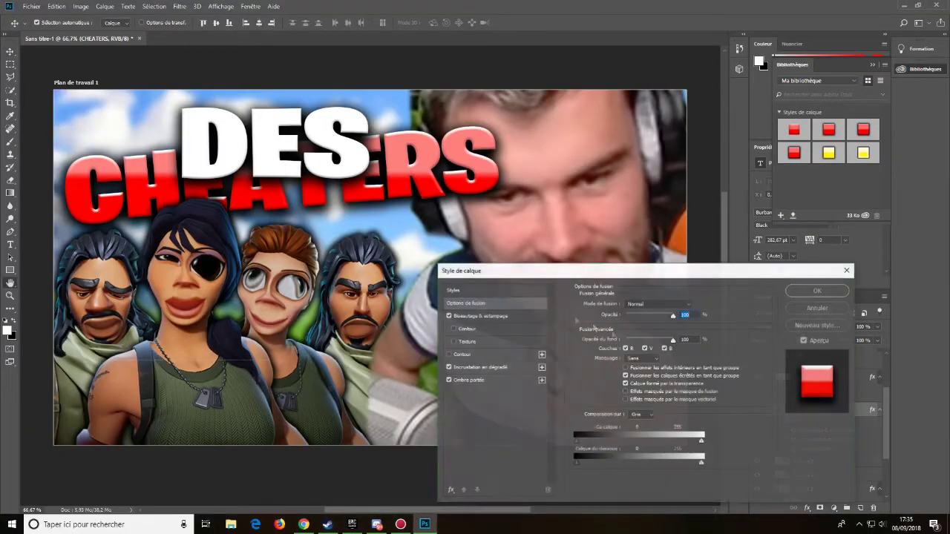
pyautogui.click(487, 366)
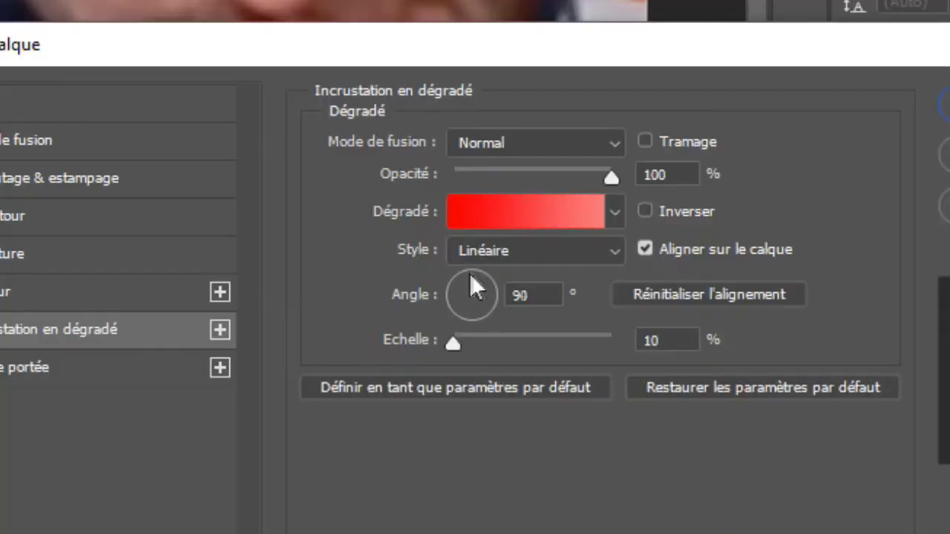
pyautogui.moveTo(627, 351); pyautogui.dragTo(625, 354)
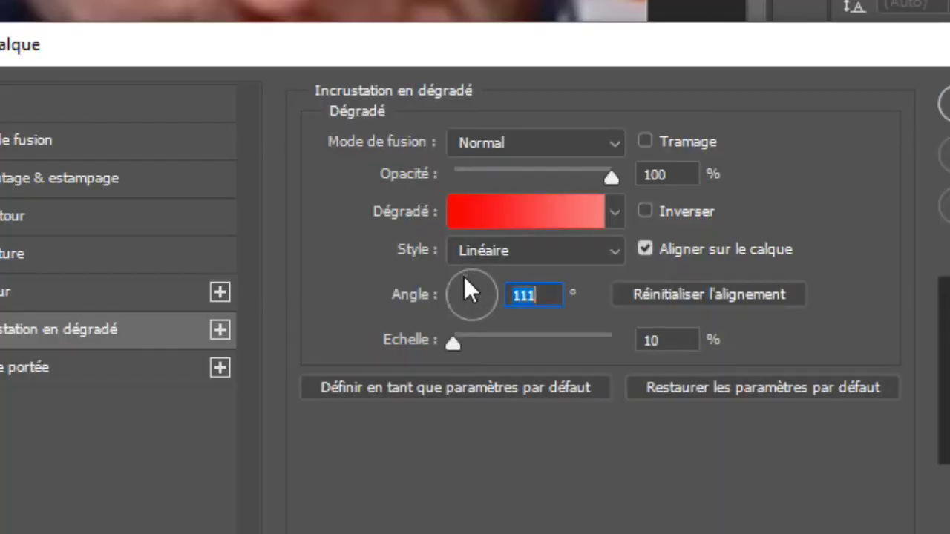
pyautogui.write('97')
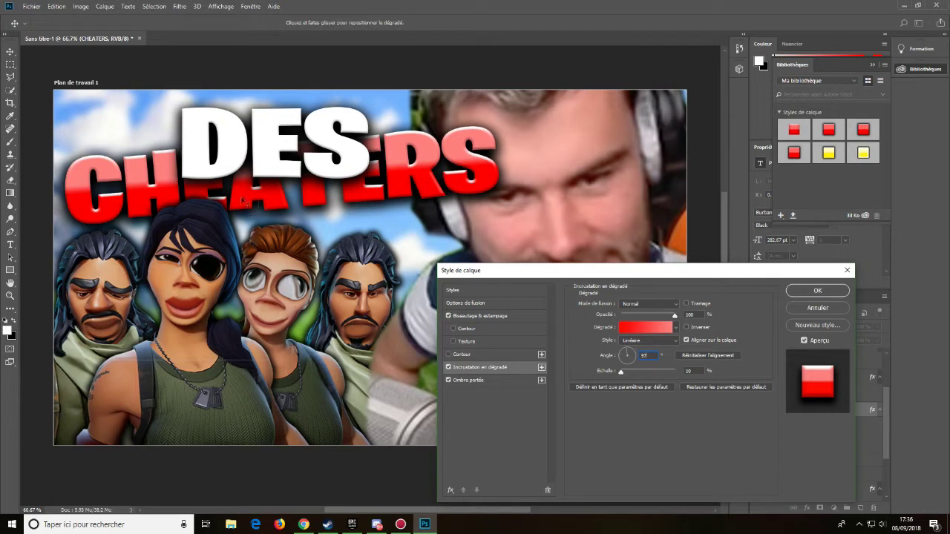
pyautogui.press('Return')
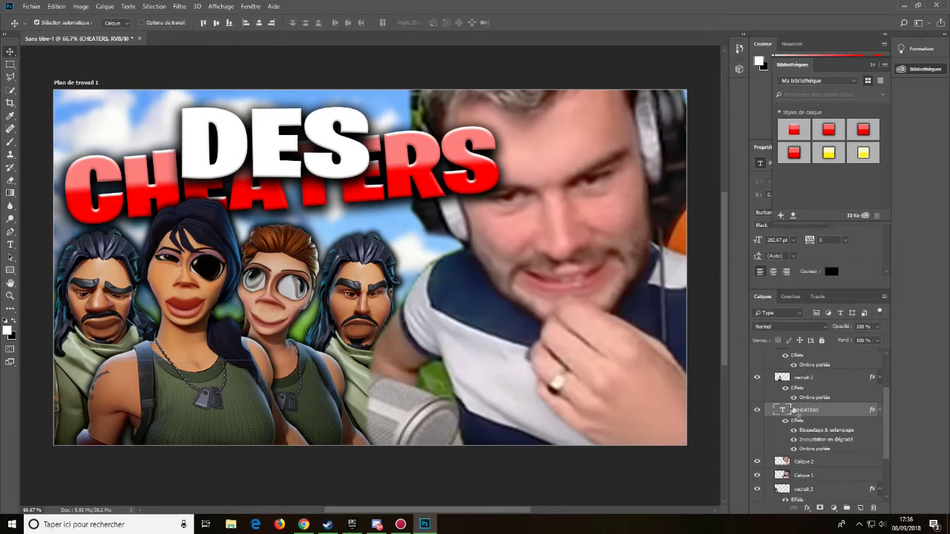
# - Move the DES layer below CHEATERS, and scale the word to about 84%, tilt it upward and seat it just above CHEATERS
pyautogui.scroll(3, 799, 448)
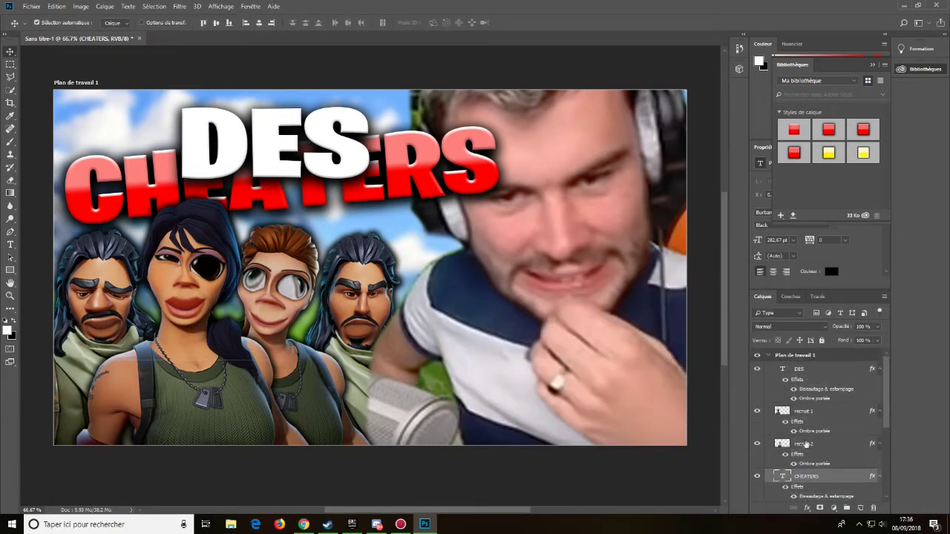
pyautogui.moveTo(811, 371); pyautogui.dragTo(829, 478)
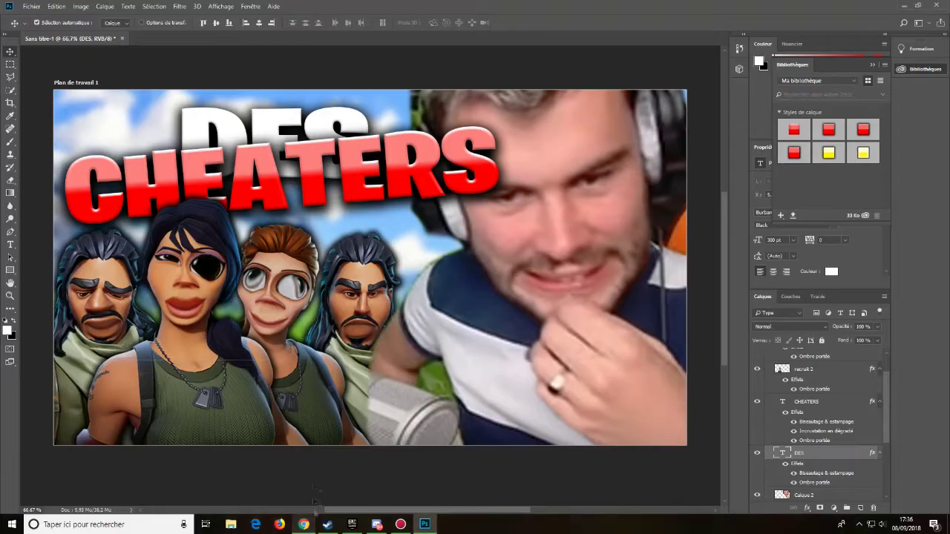
pyautogui.hotkey('ctrl', 't')
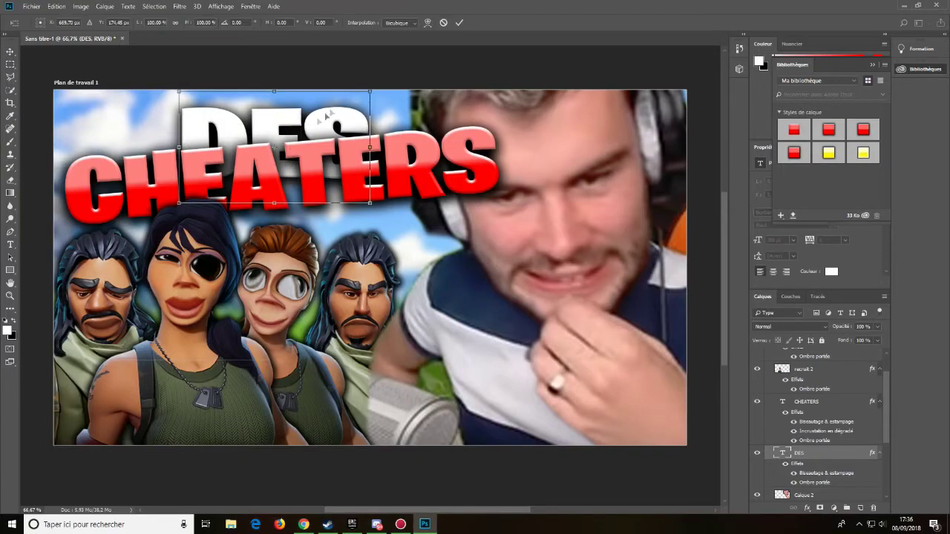
pyautogui.click(303, 524)
pyautogui.hotkey('alt', 'Tab')
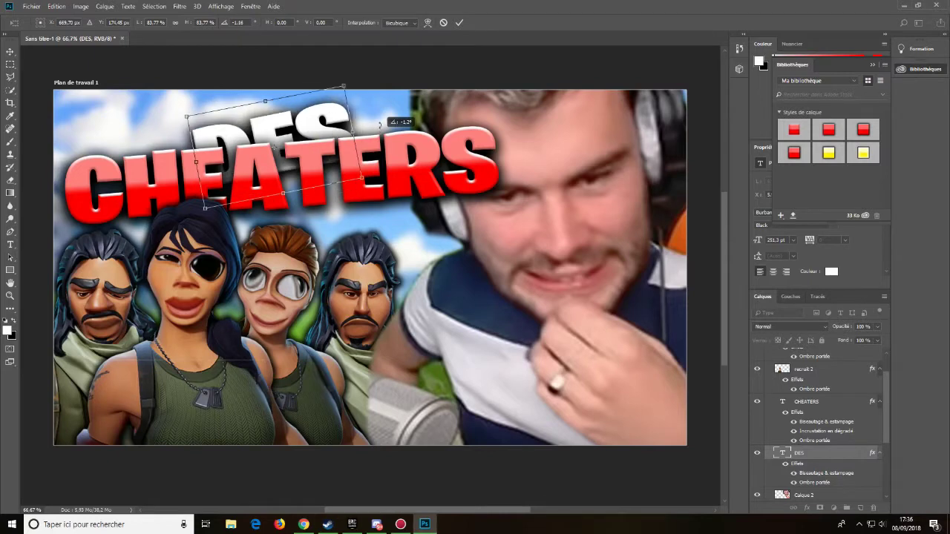
pyautogui.press('Return')
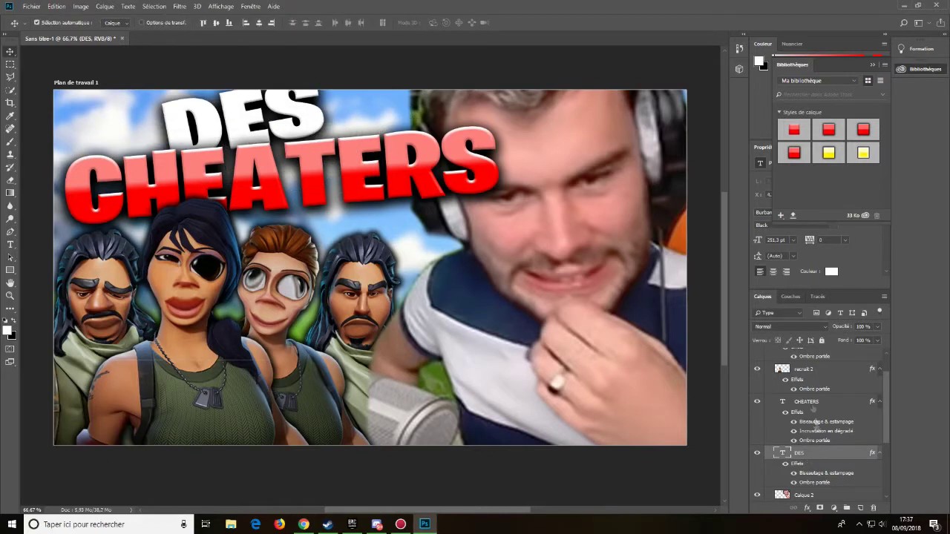
# - Lower the front recruit with the black eye and the red-haired recruit slightly beneath the CHEATERS title
pyautogui.scroll(2, 816, 431)
pyautogui.scroll(-2, 815, 405)
pyautogui.scroll(3, 814, 400)
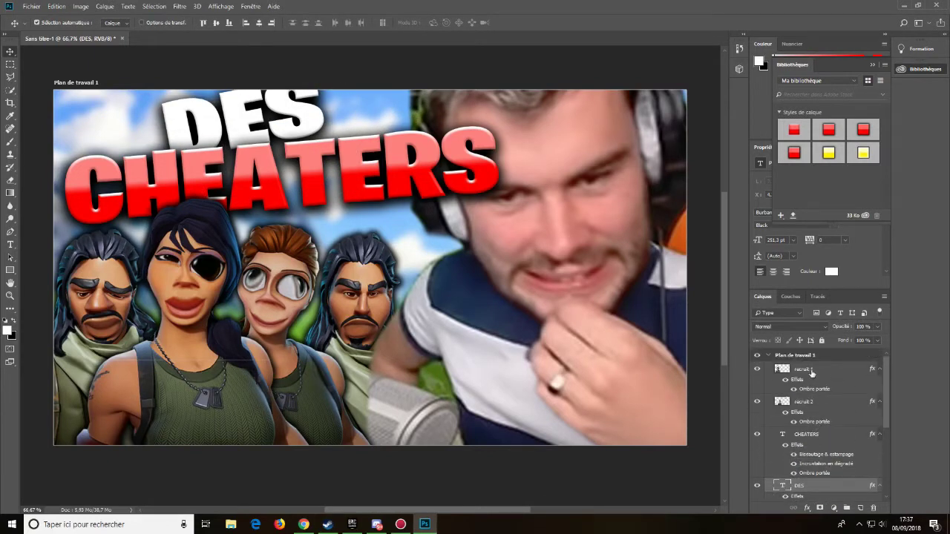
pyautogui.click(769, 371)
pyautogui.moveTo(215, 401); pyautogui.dragTo(219, 409)
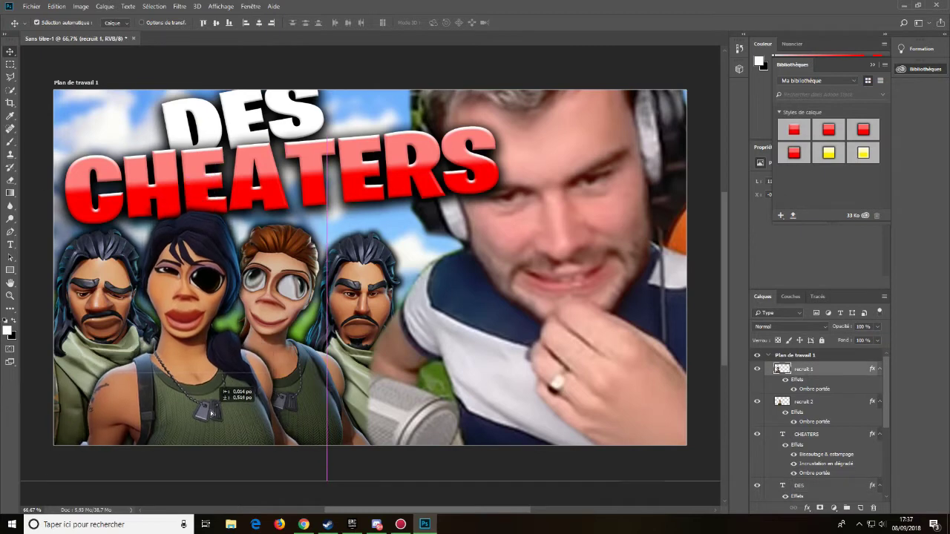
pyautogui.click(300, 375)
pyautogui.moveTo(298, 379); pyautogui.dragTo(298, 380)
# - Shift the bearded recruit nearest the streamer slightly downward and to the right
pyautogui.moveTo(351, 340); pyautogui.dragTo(362, 323)
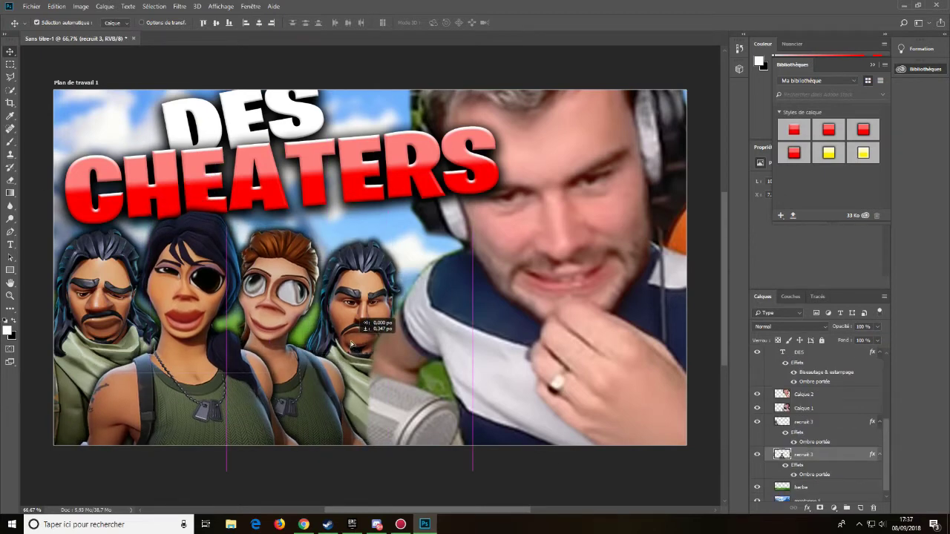
pyautogui.hotkey('ctrl', 't')
pyautogui.press('Return')
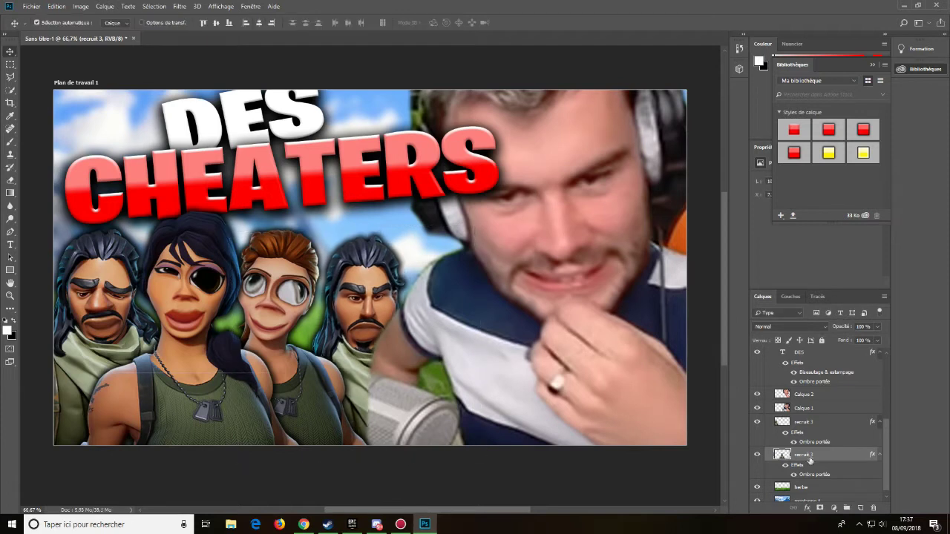
# - Lower the leftmost bearded recruit slightly, comparing the line-up with the reference thumbnail
pyautogui.click(806, 422)
pyautogui.click(311, 527)
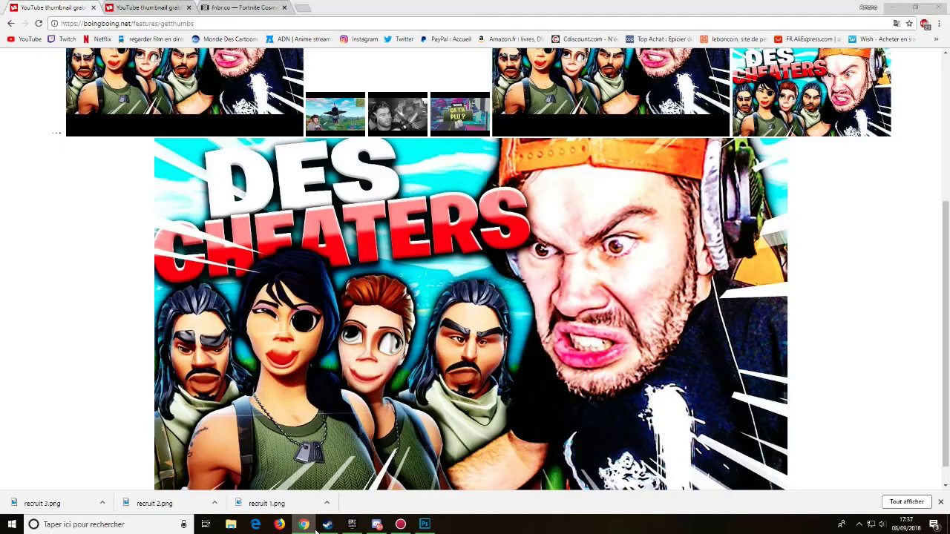
pyautogui.click(321, 527)
pyautogui.click(321, 527)
pyautogui.click(309, 527)
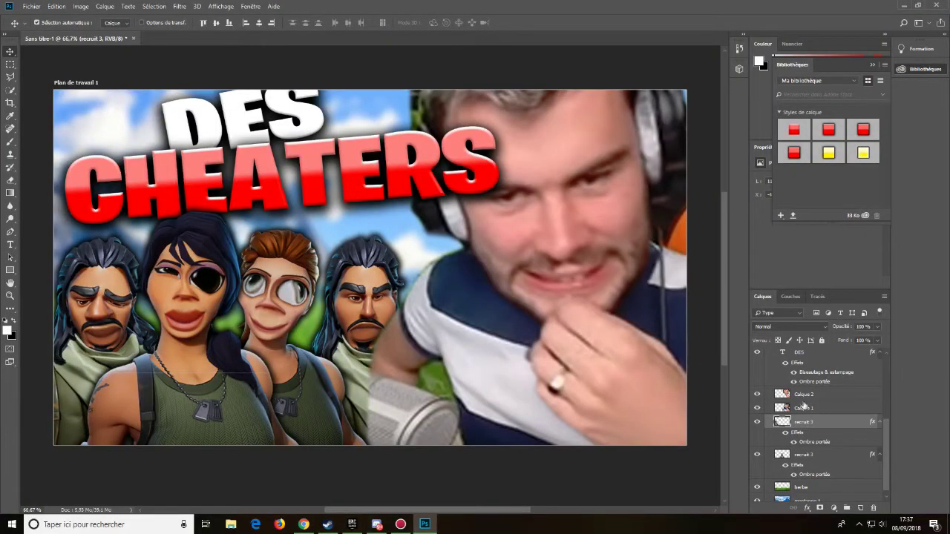
# - Move the CHEATERS title slightly down and to the left, checking its placement against the reference thumbnail
pyautogui.moveTo(486, 160); pyautogui.dragTo(480, 168)
pyautogui.click(303, 525)
pyautogui.click(304, 525)
pyautogui.click(303, 525)
pyautogui.click(303, 525)
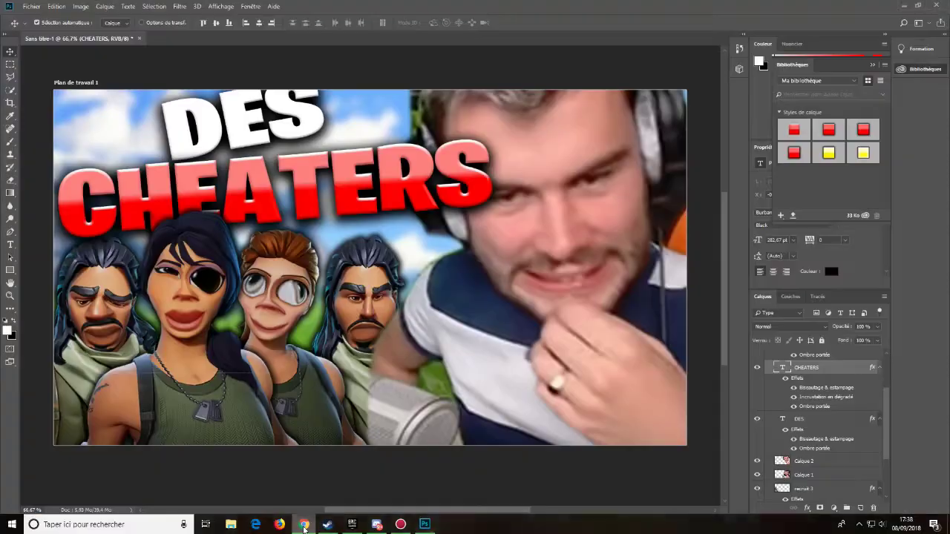
# - Transform the DES word to adjust its tilt and seat it further left just above CHEATERS, matching the reference thumbnail
pyautogui.click(806, 420)
pyautogui.hotkey('ctrl', 't')
pyautogui.moveTo(348, 94); pyautogui.dragTo(340, 76)
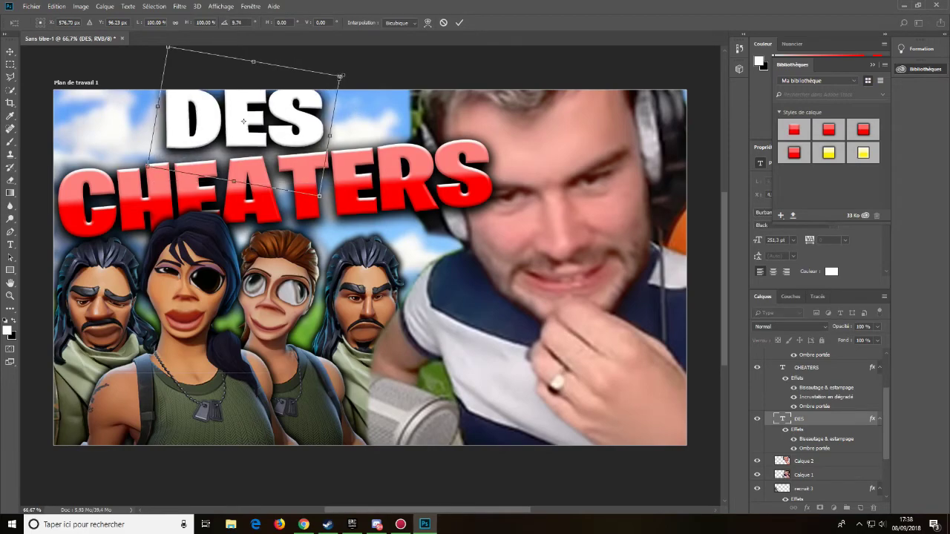
pyautogui.click(304, 525)
pyautogui.click(303, 525)
pyautogui.click(303, 525)
pyautogui.click(304, 525)
pyautogui.click(303, 524)
pyautogui.click(303, 526)
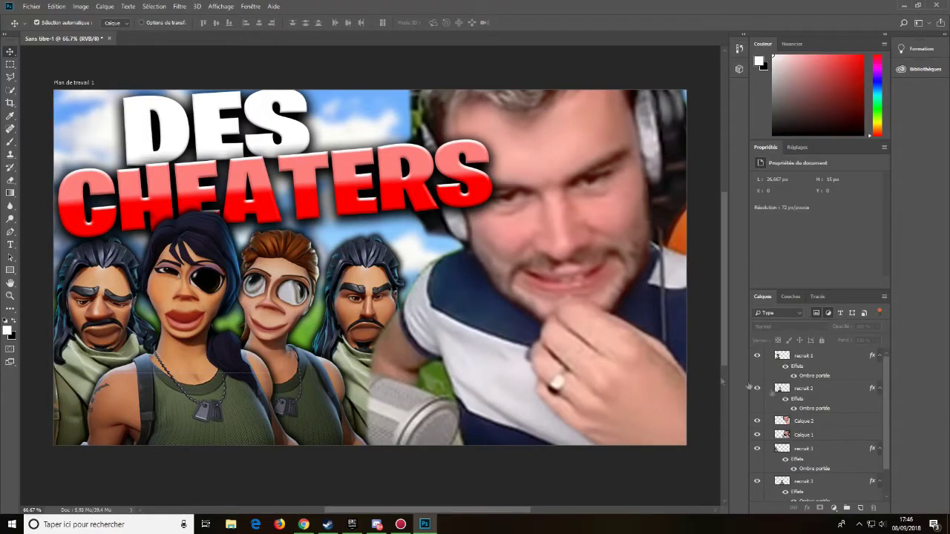
# - Place the speedlines 4 image from the Miniatures folder as an embedded layer above recruit 1, filling the artboard
pyautogui.click(813, 355)
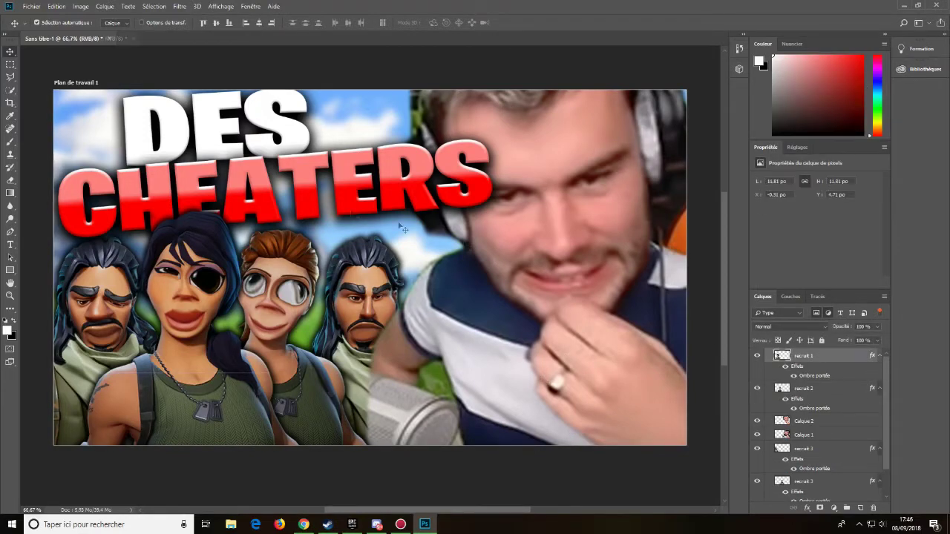
pyautogui.click(32, 6)
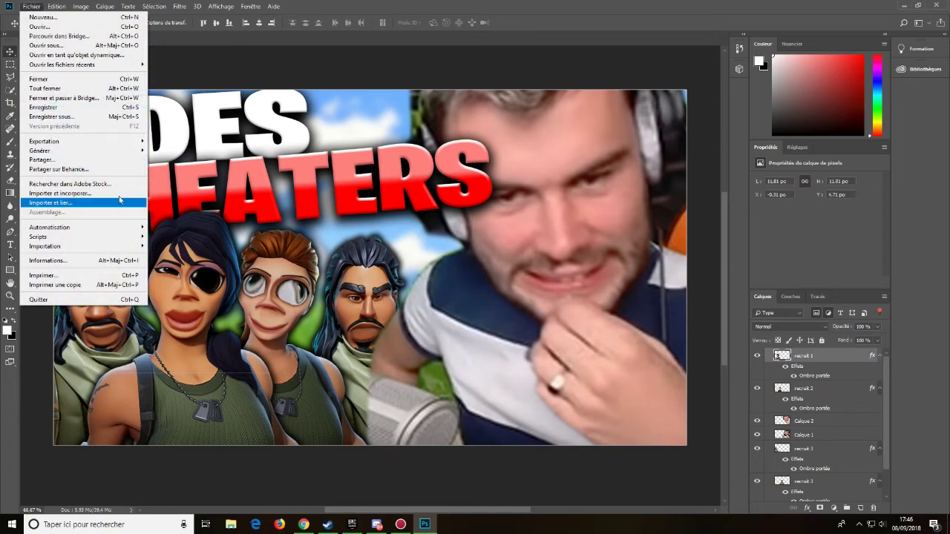
pyautogui.click(89, 191)
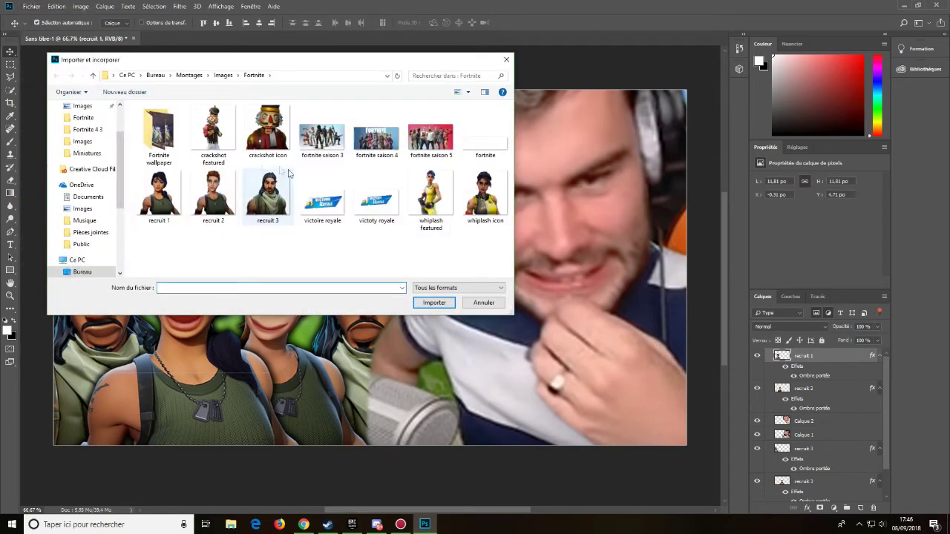
pyautogui.click(222, 75)
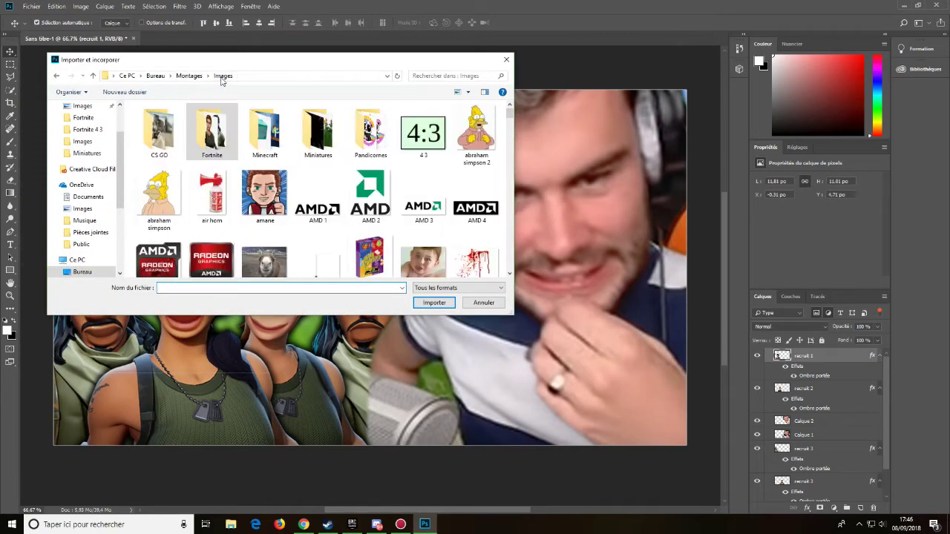
pyautogui.doubleClick(317, 131)
pyautogui.scroll(-5, 375, 232)
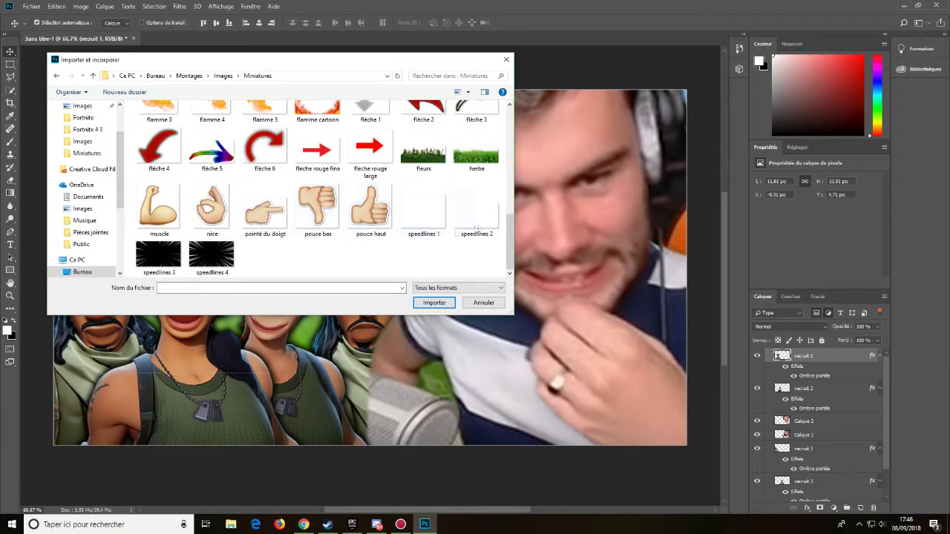
pyautogui.click(220, 270)
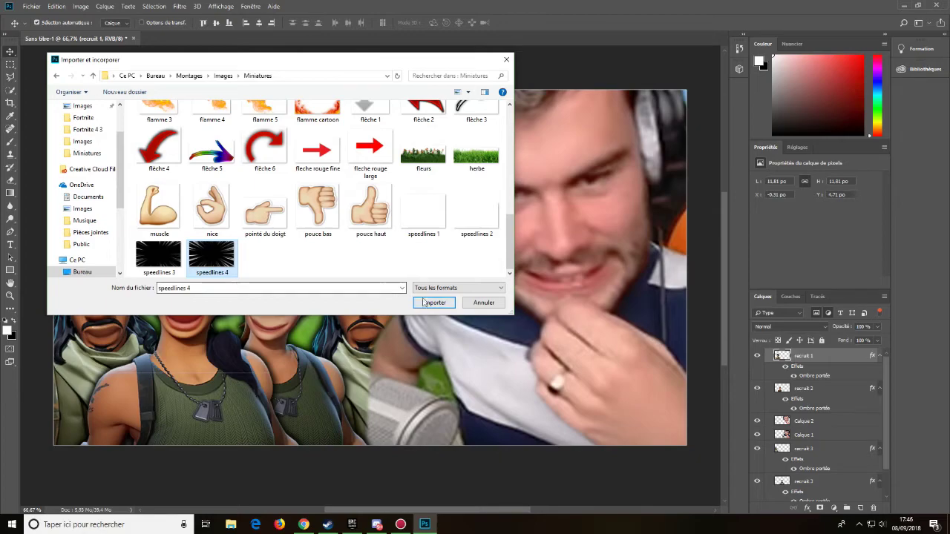
pyautogui.doubleClick(221, 270)
pyautogui.press('Return')
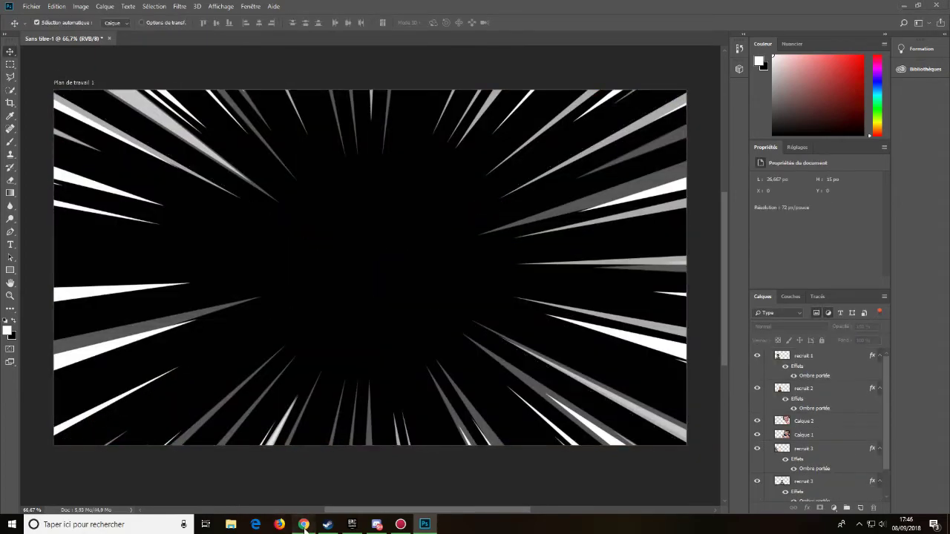
# - Switch to the browser, search Google Images for speedlines, and preview a black speed-line overlay from the results
pyautogui.click(304, 524)
pyautogui.click(299, 9)
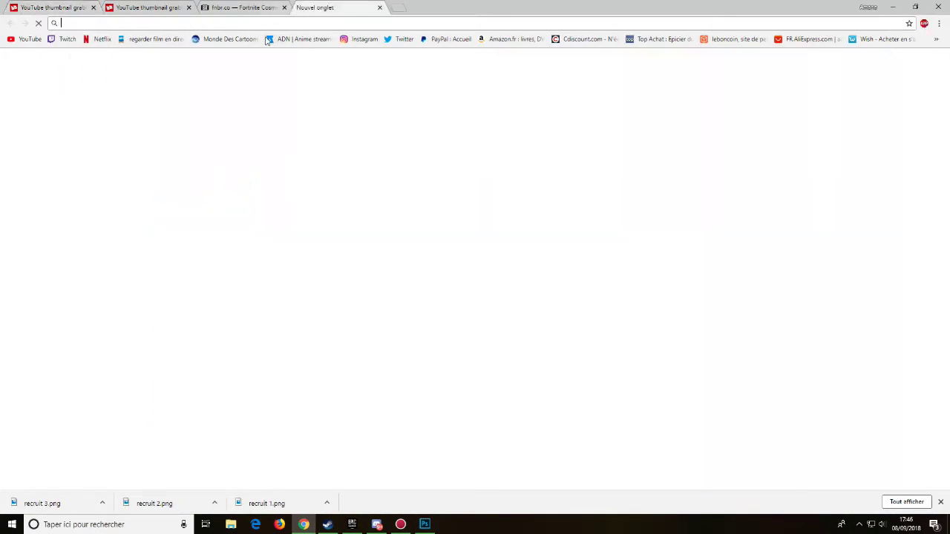
pyautogui.write('speed')
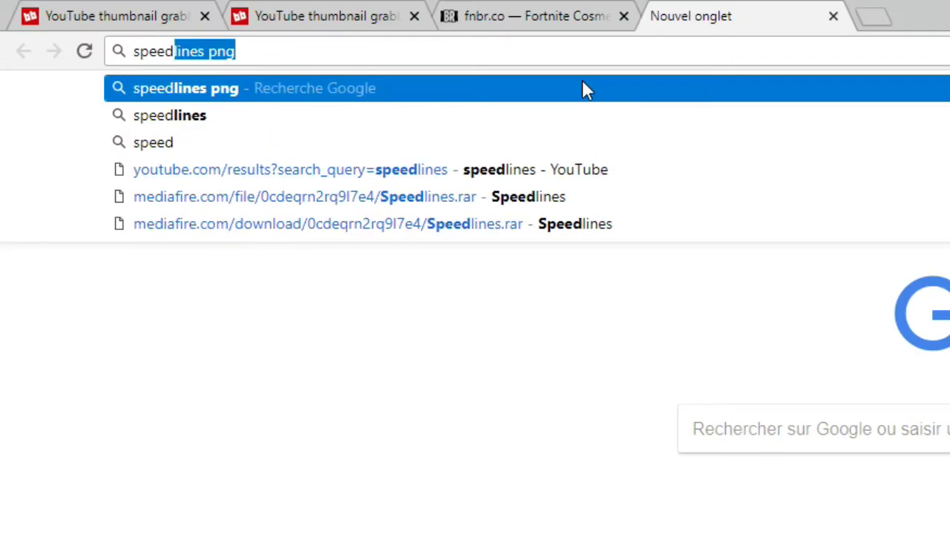
pyautogui.write('lines')
pyautogui.press('Return')
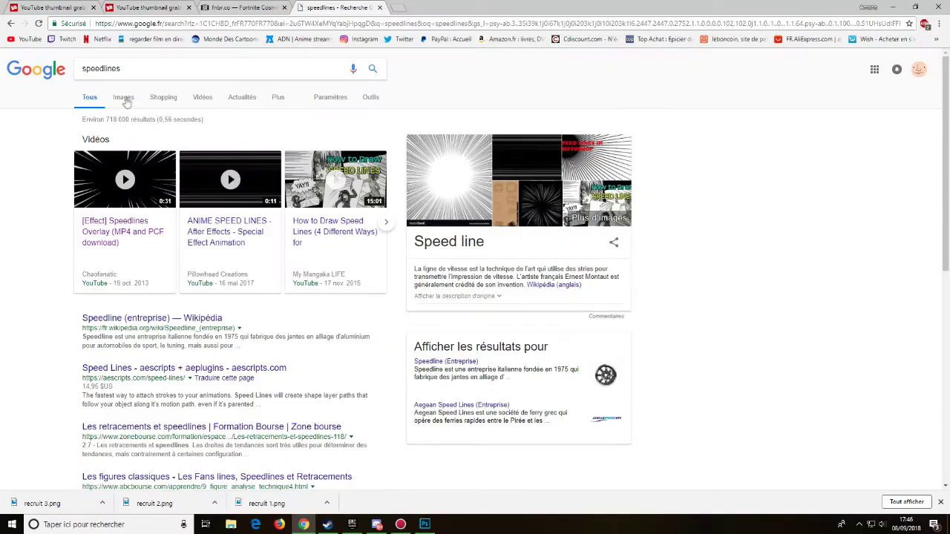
pyautogui.click(124, 99)
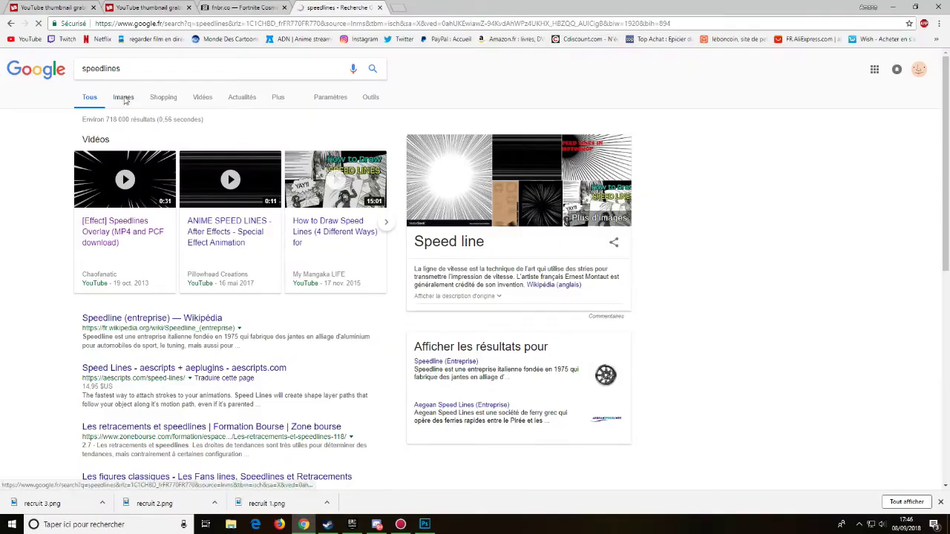
pyautogui.click(388, 199)
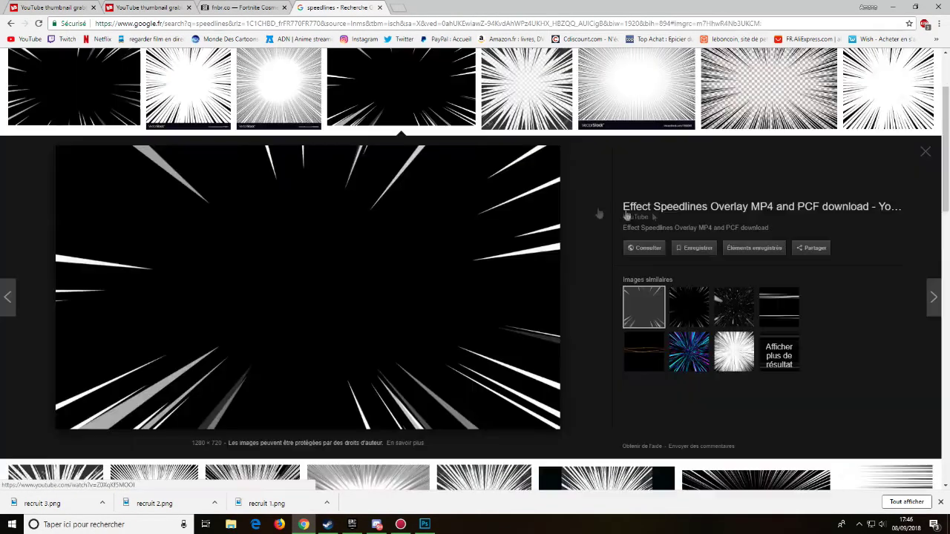
pyautogui.click(925, 151)
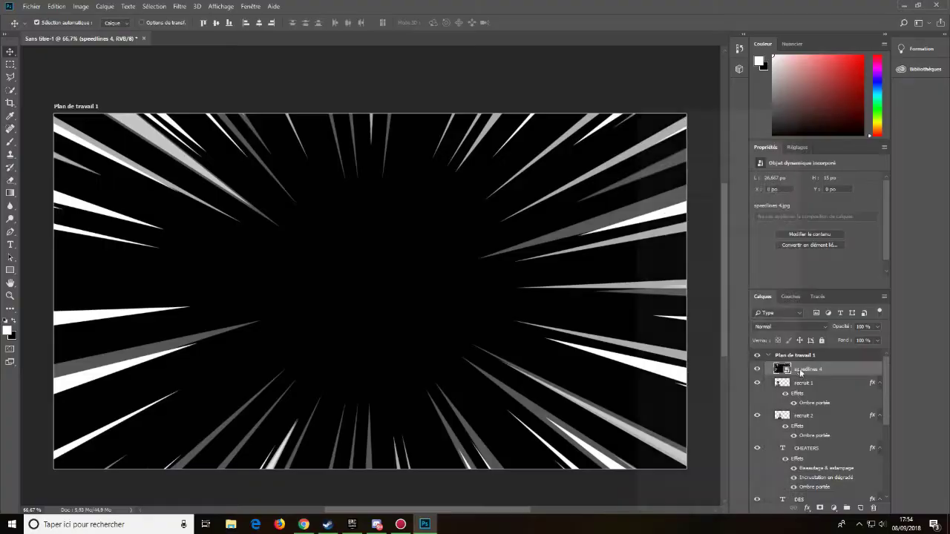
# - Rasterize the speedlines 4 layer and set its blend mode to Superposition so the black background drops out
pyautogui.rightClick(809, 369)
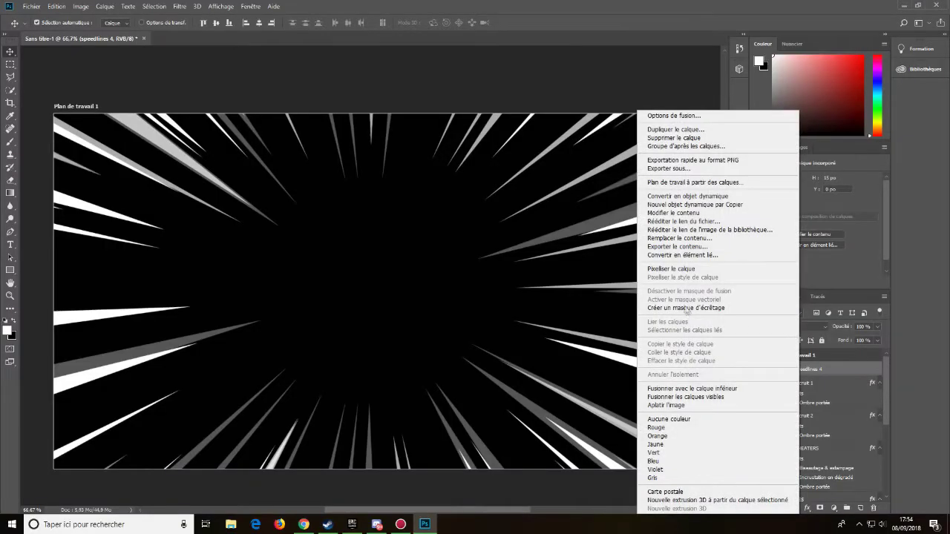
pyautogui.click(678, 271)
pyautogui.click(803, 325)
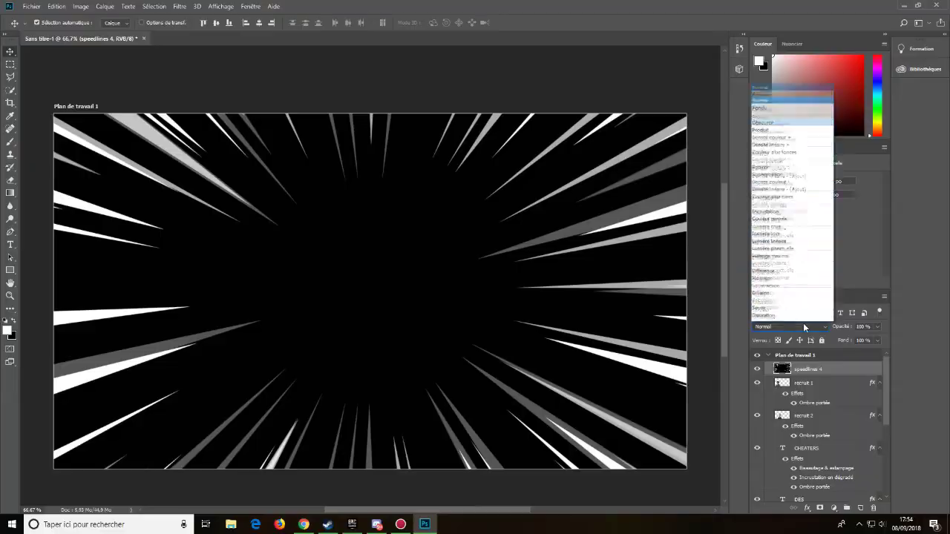
pyautogui.click(781, 159)
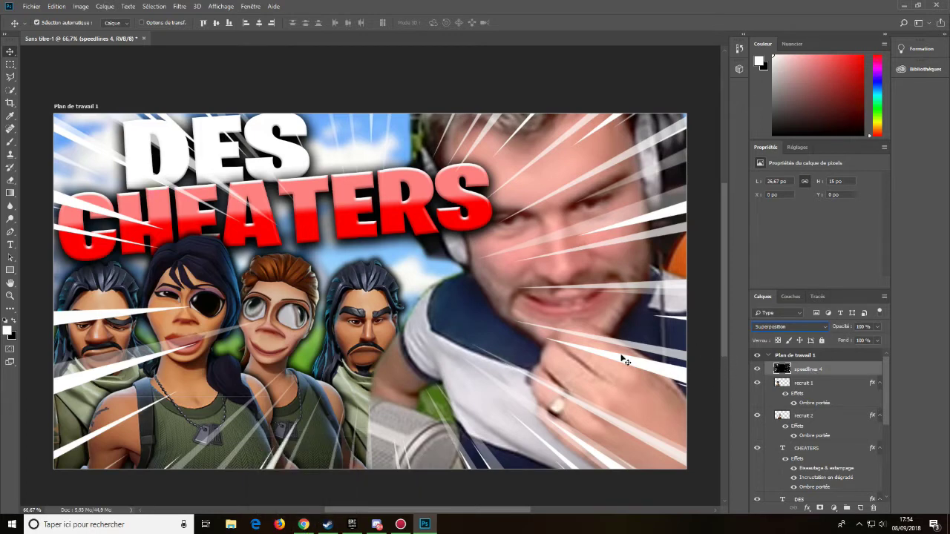
# - Rotate the speedlines 4 layer 180° and compare its rays with those in the two reference thumbnails in the browser
pyautogui.scroll(-1, 623, 359)
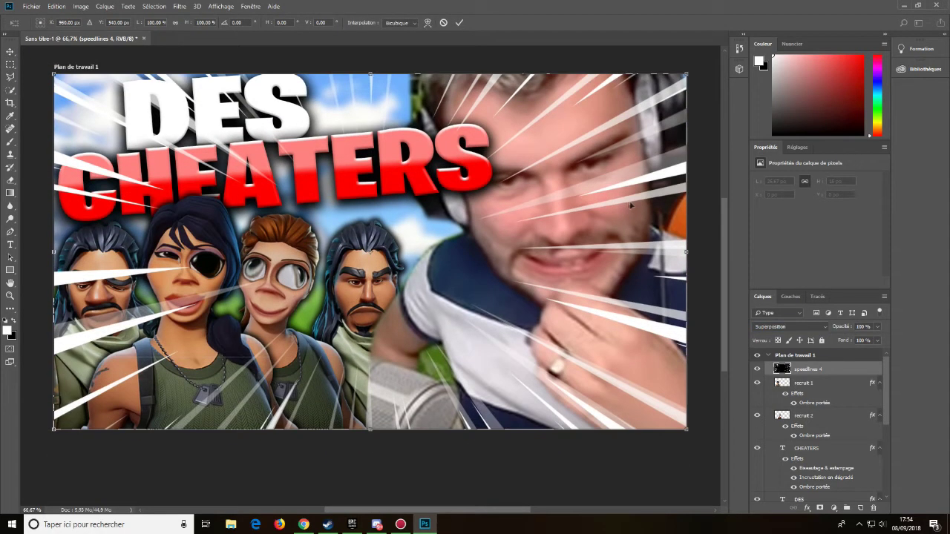
pyautogui.hotkey('ctrl', 't')
pyautogui.rightClick(519, 261)
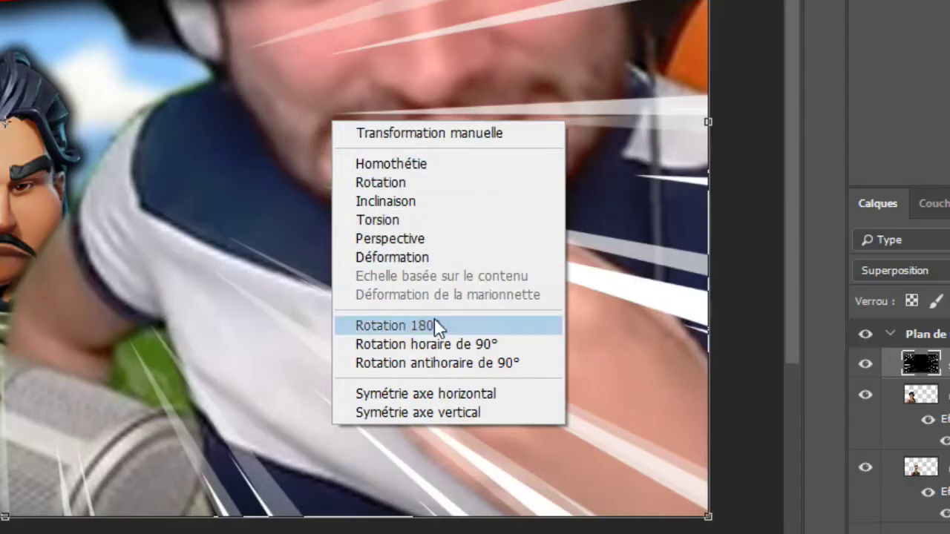
pyautogui.click(433, 325)
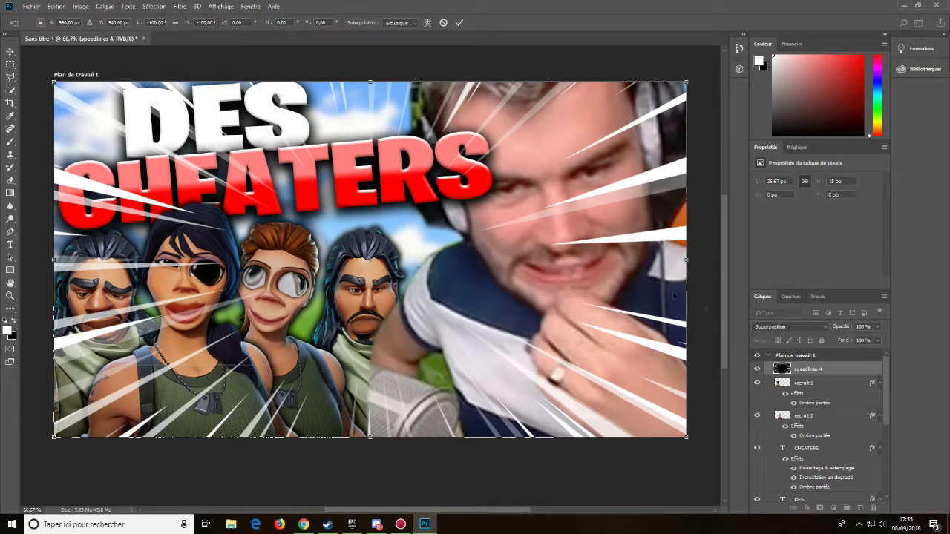
pyautogui.click(304, 524)
pyautogui.click(304, 526)
pyautogui.click(304, 524)
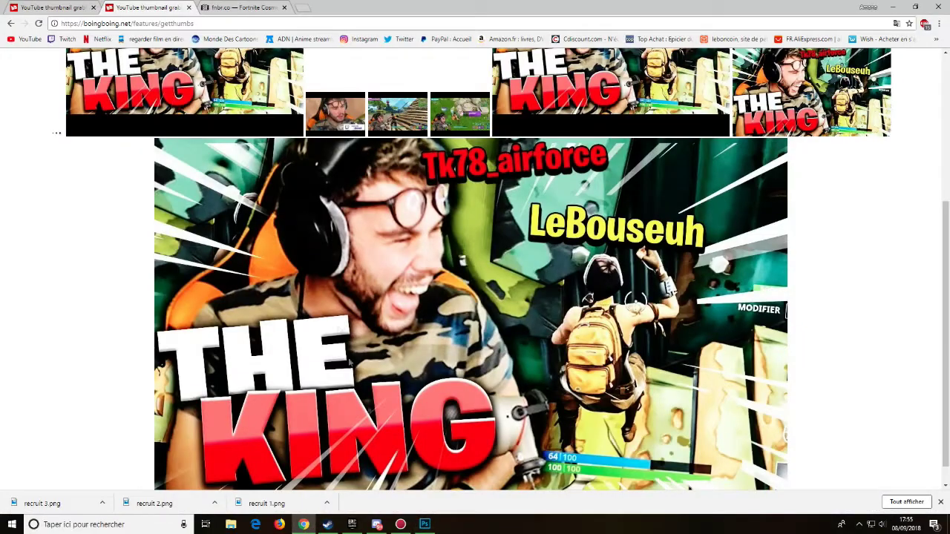
pyautogui.click(67, 7)
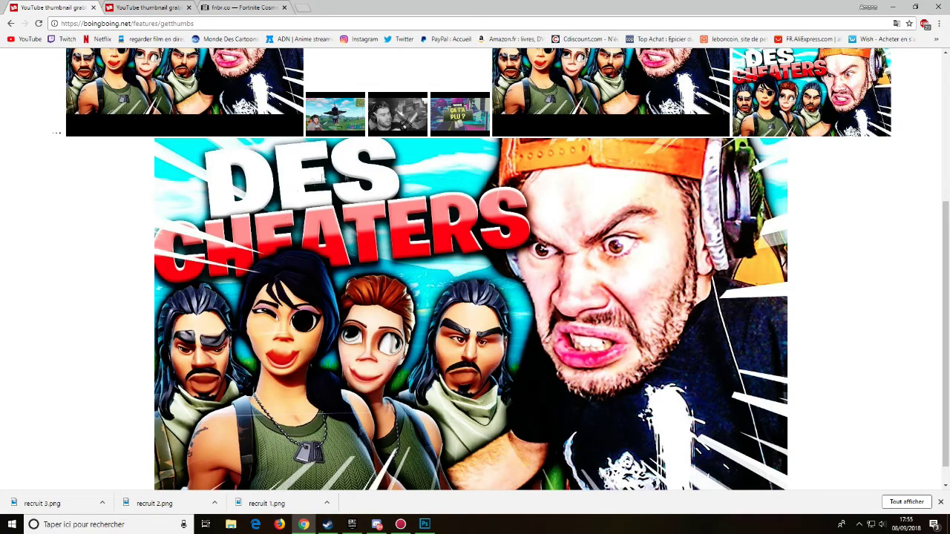
pyautogui.click(425, 524)
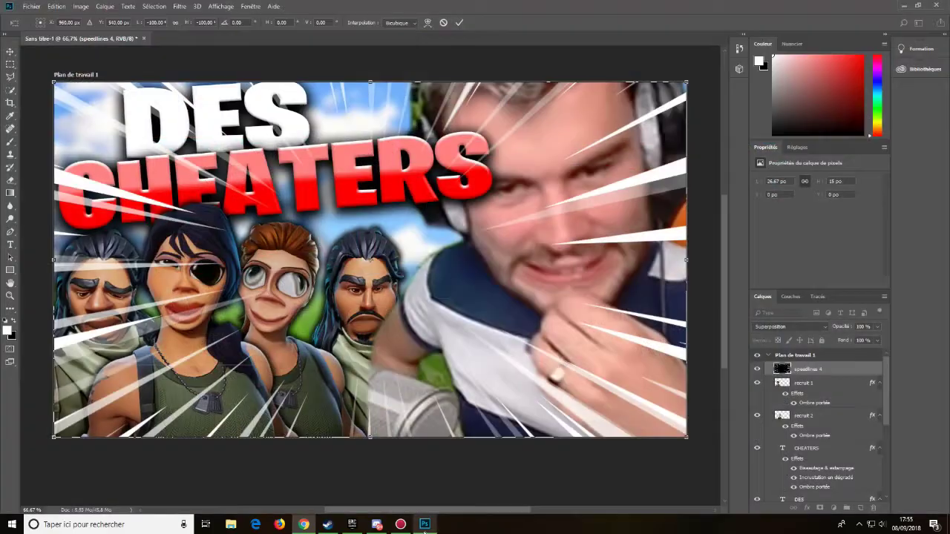
# - Erase the speed lines over the faces and central area with a 100 px hard round eraser, comparing with the reference
pyautogui.click(10, 181)
pyautogui.click(16, 117)
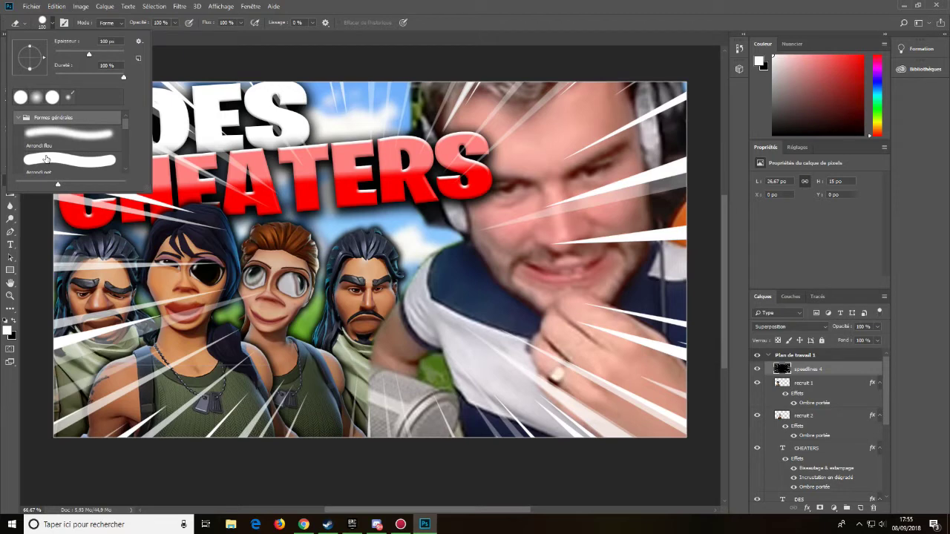
pyautogui.click(41, 149)
pyautogui.click(19, 111)
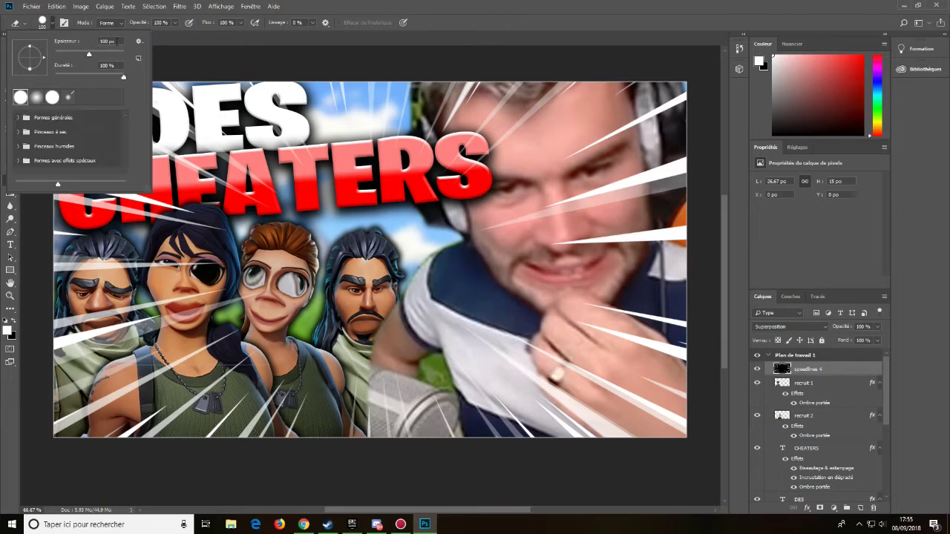
pyautogui.click(443, 5)
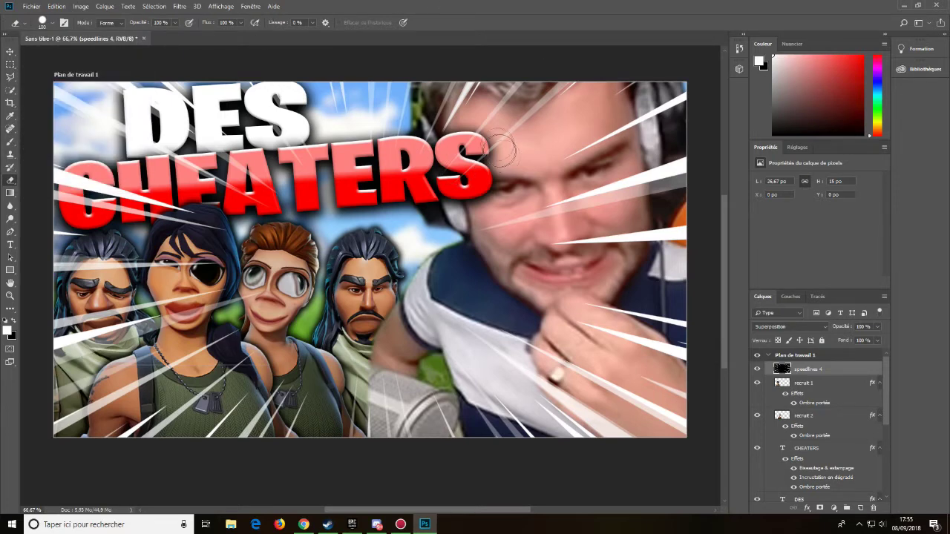
pyautogui.moveTo(610, 109)
pyautogui.mouseDown()
pyautogui.moveTo(642, 215)
pyautogui.moveTo(530, 238)
pyautogui.moveTo(612, 194)
pyautogui.moveTo(315, 496)
pyautogui.mouseUp()
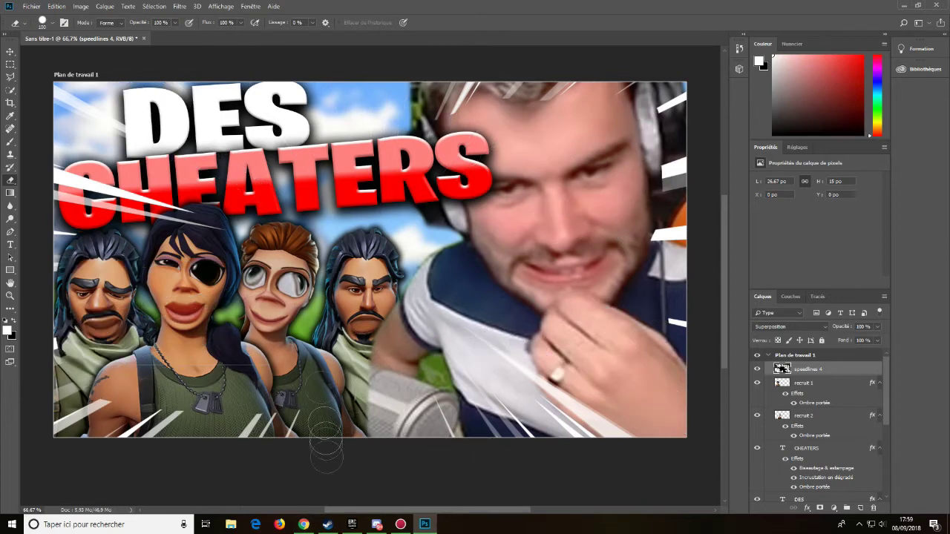
pyautogui.click(304, 524)
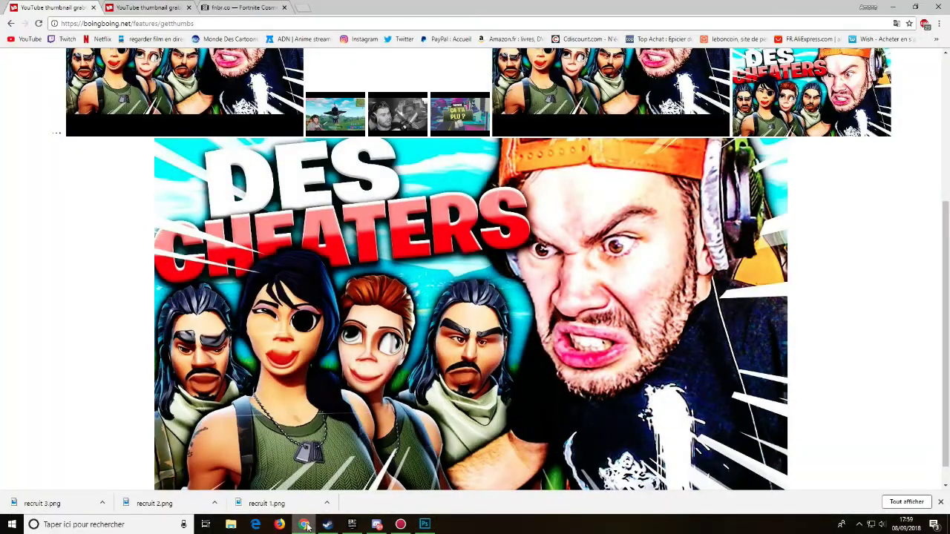
pyautogui.click(304, 524)
# - Add an Exposure adjustment layer above speedlines 4 with exposure about +1.39, offset -0.0292 and gamma correction 1.04, comparing with the reference thumbnail
pyautogui.click(838, 507)
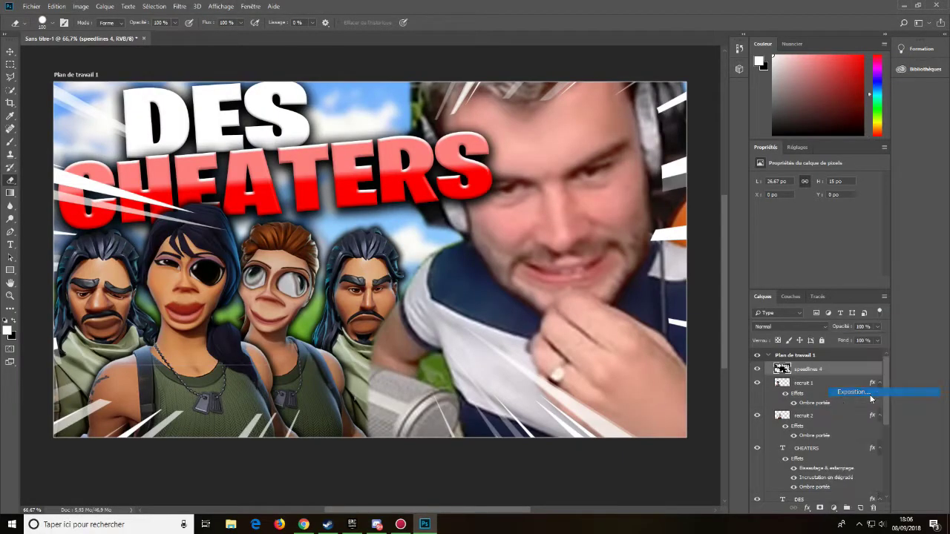
pyautogui.click(754, 186)
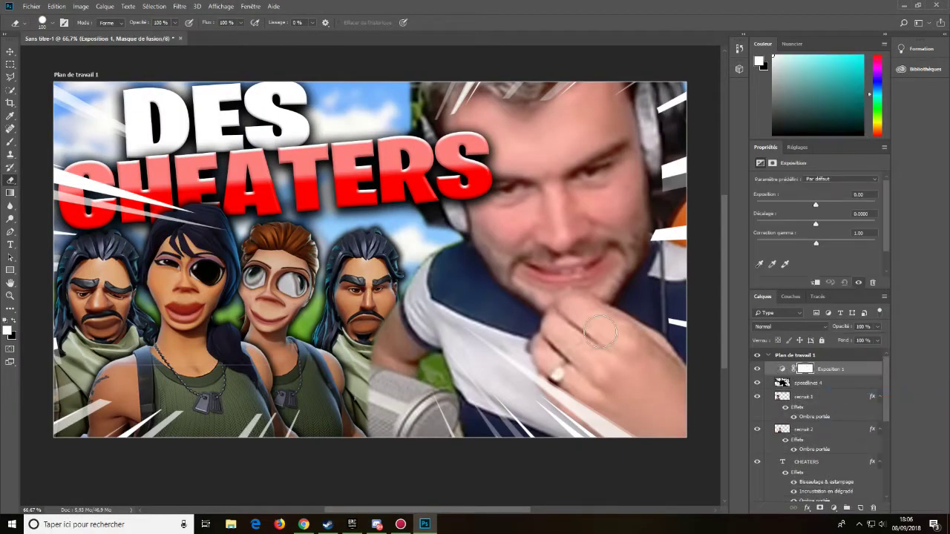
pyautogui.moveTo(818, 202); pyautogui.dragTo(812, 227)
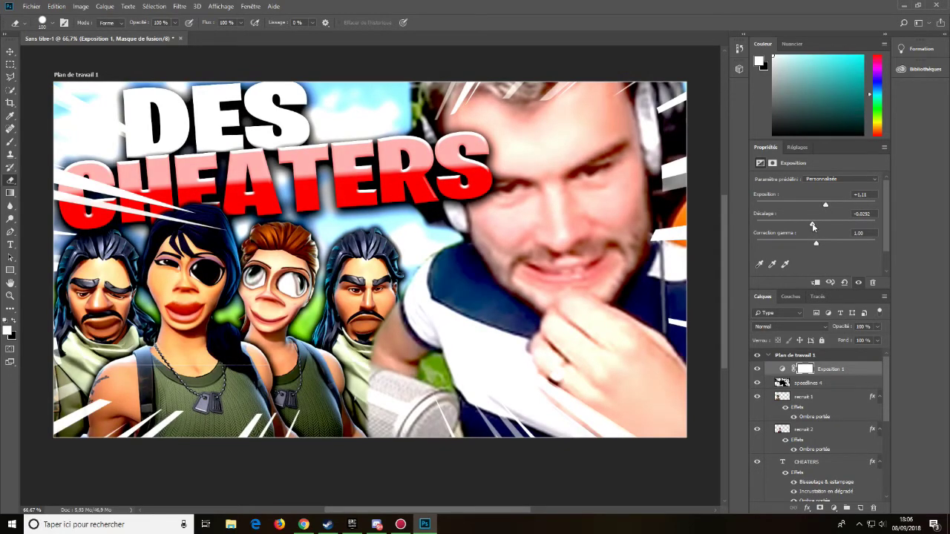
pyautogui.click(310, 528)
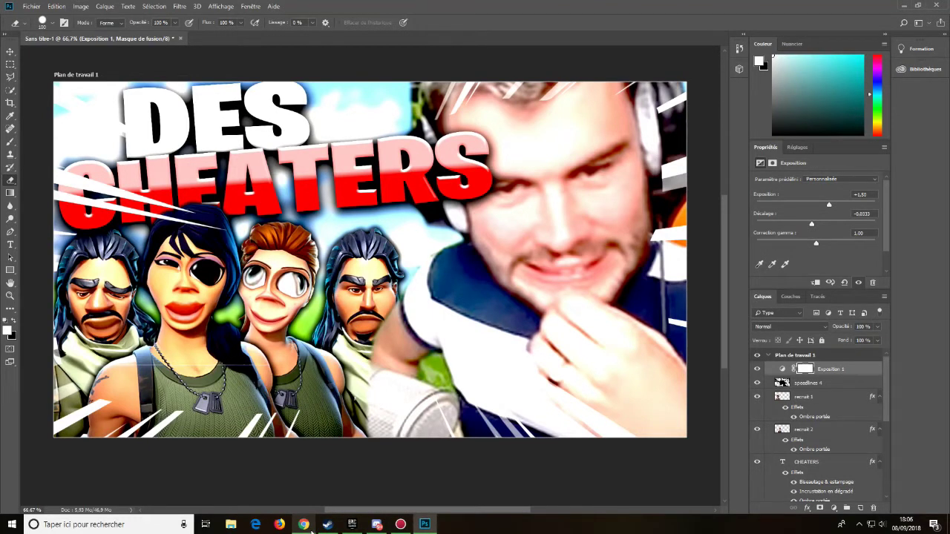
pyautogui.moveTo(811, 224); pyautogui.dragTo(797, 245)
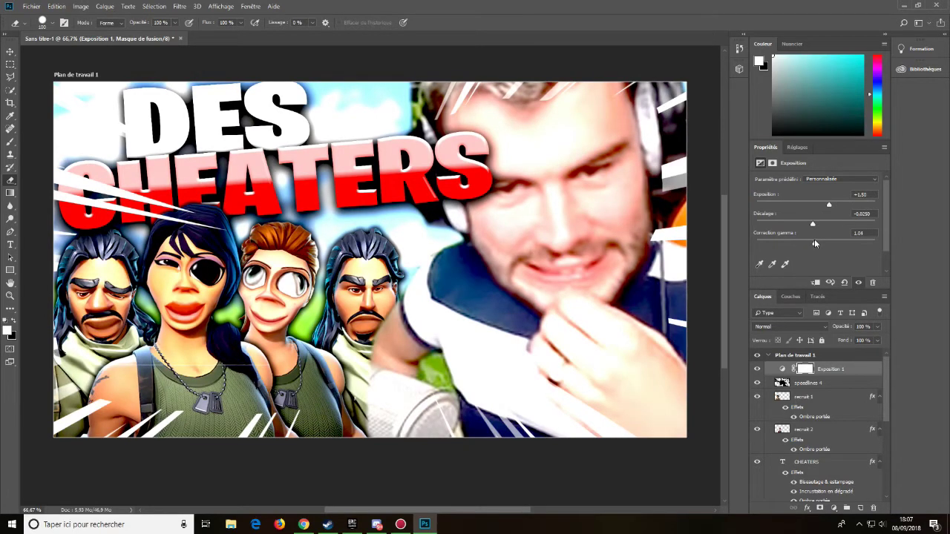
pyautogui.click(304, 524)
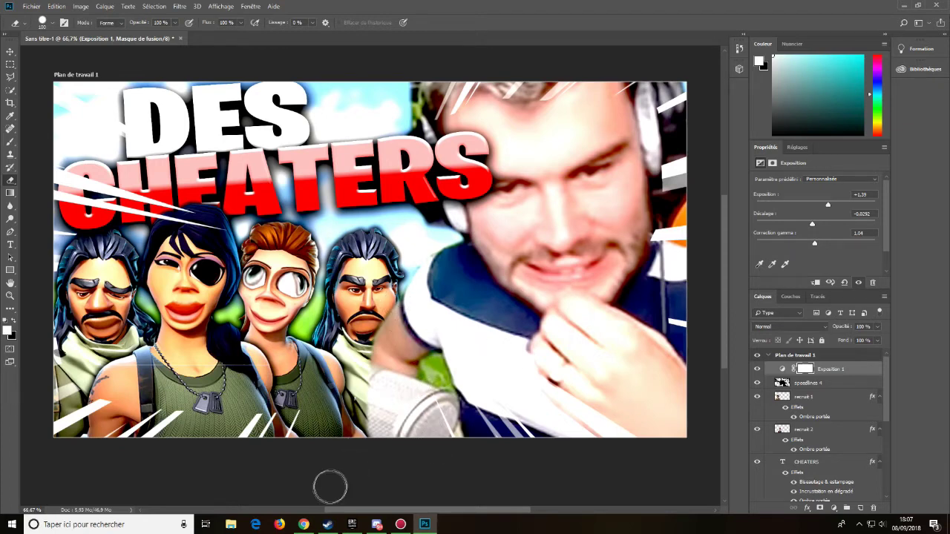
pyautogui.scroll(-5, 817, 421)
pyautogui.scroll(3, 814, 438)
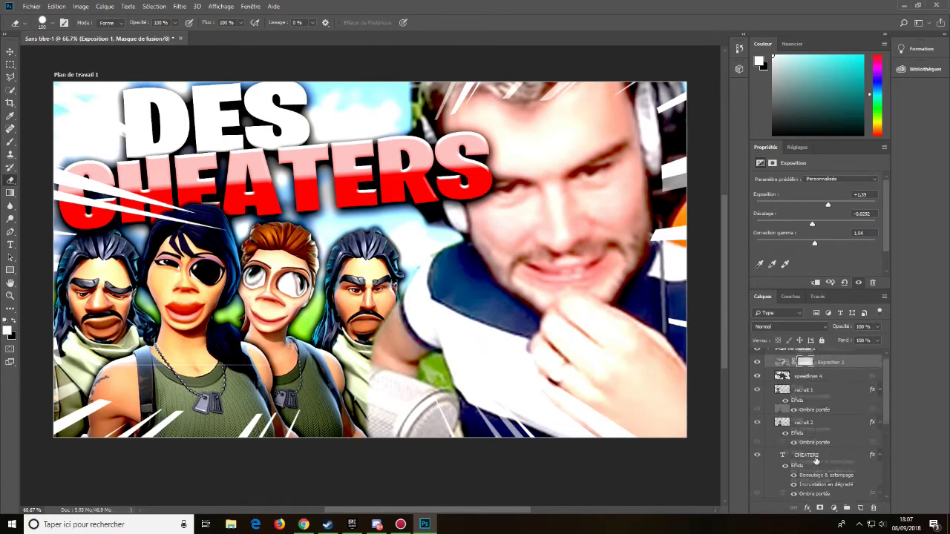
pyautogui.scroll(5, 816, 461)
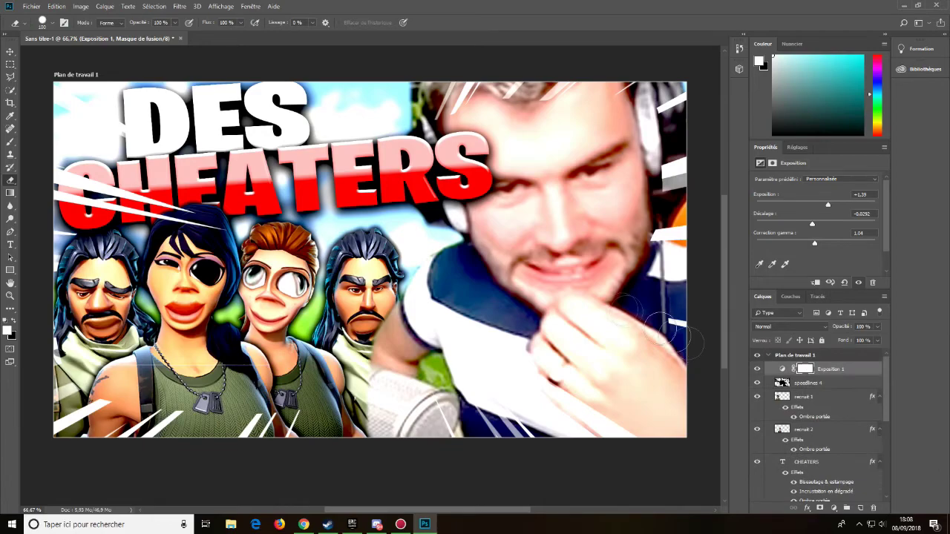
# - Save the thumbnail to the Bureau folder as a JPEG named Sans titre-1, with the image quality raised to the maximum
pyautogui.click(30, 7)
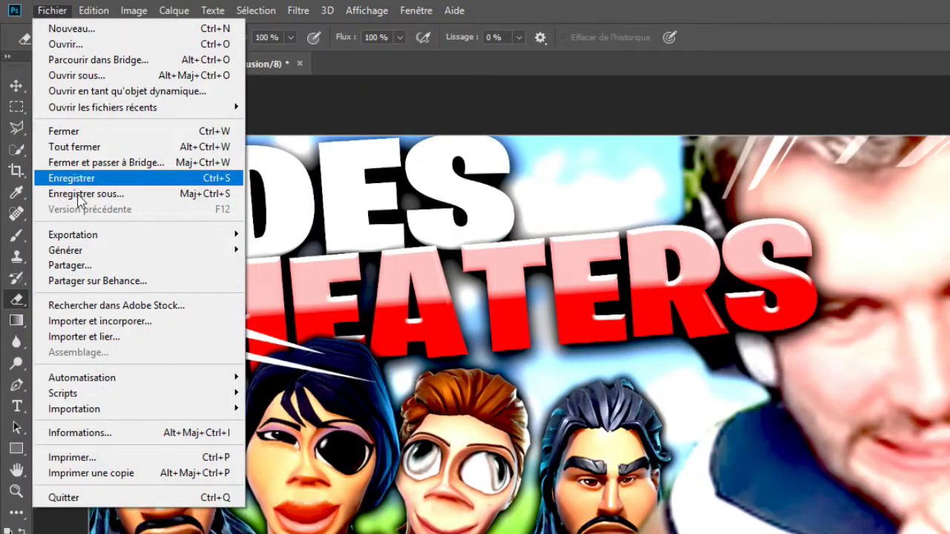
pyautogui.click(41, 106)
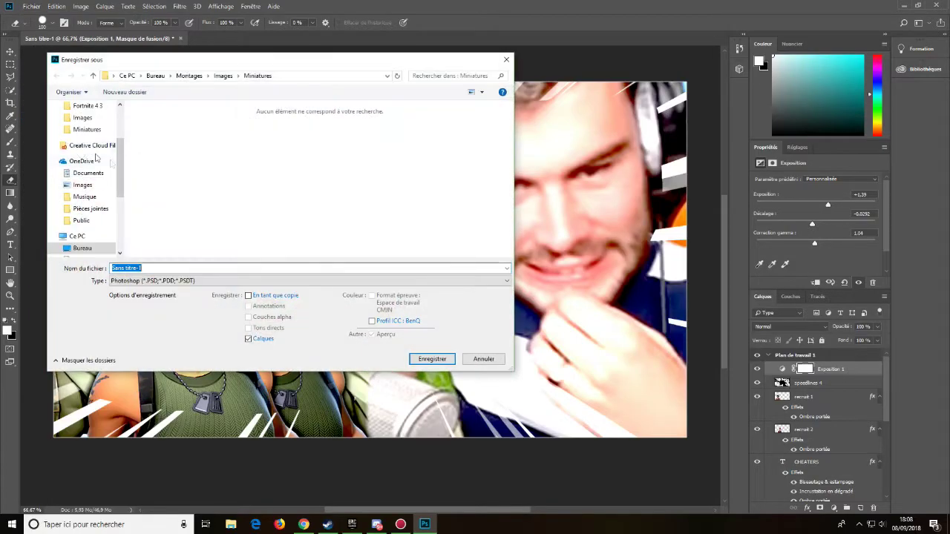
pyautogui.scroll(5, 85, 163)
pyautogui.click(81, 126)
pyautogui.click(189, 281)
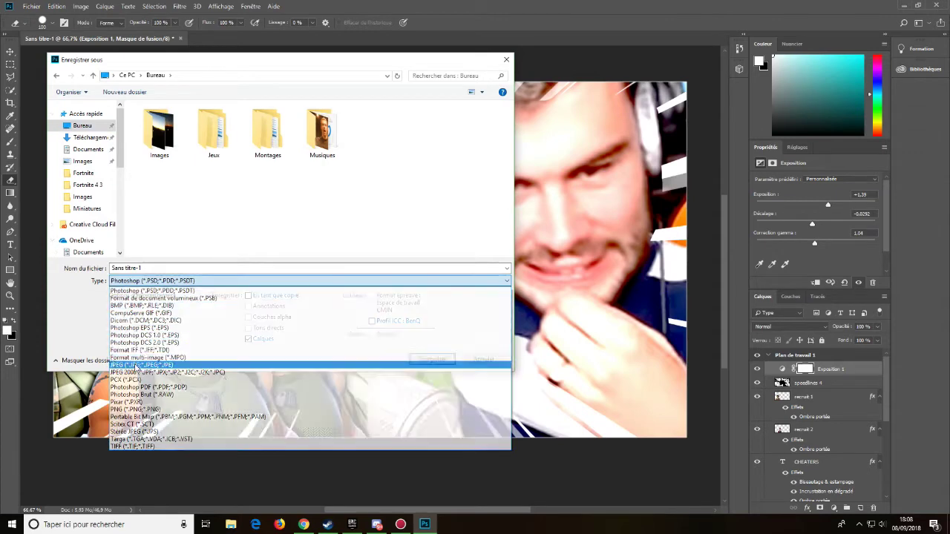
pyautogui.click(141, 356)
pyautogui.click(429, 360)
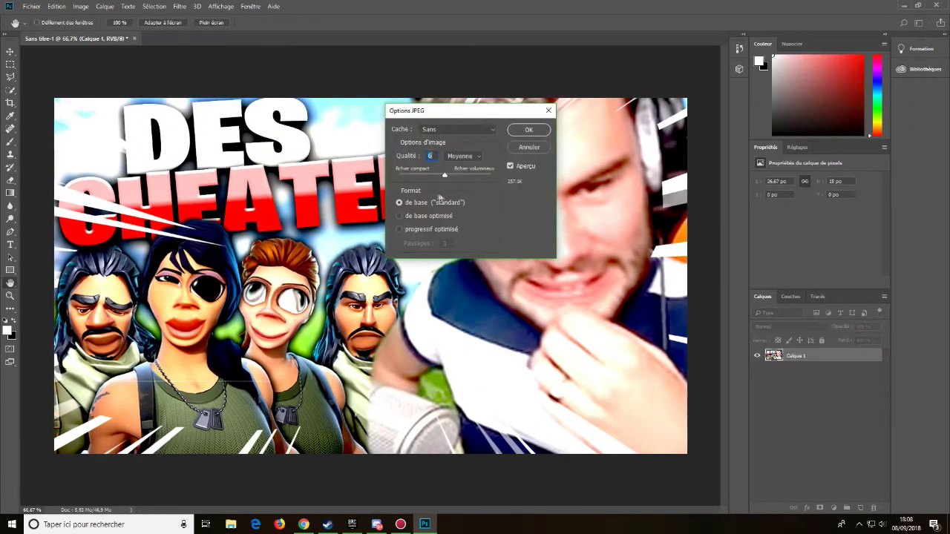
pyautogui.moveTo(445, 178); pyautogui.dragTo(491, 176)
pyautogui.press('Return')
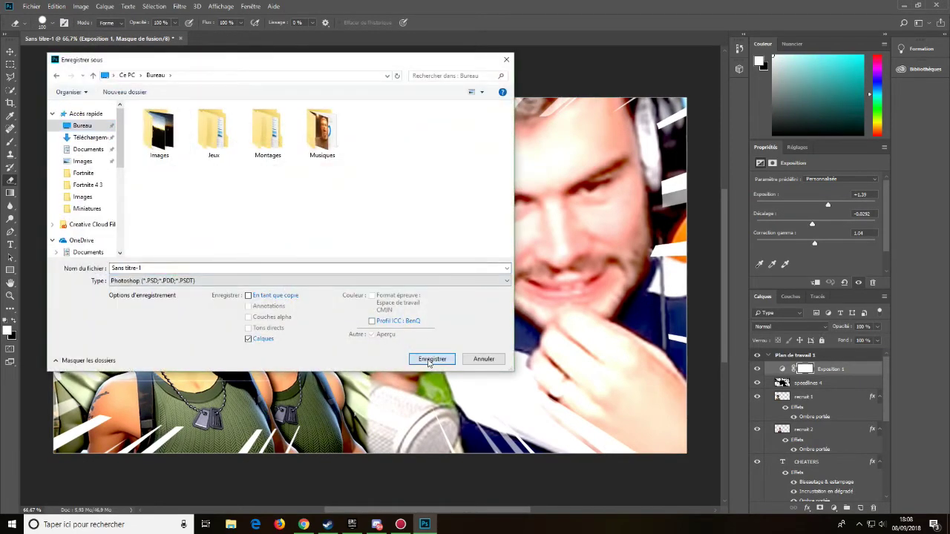
# - Save the layered document to the Bureau folder in Photoshop format as Sans titre-1
pyautogui.click(433, 361)
pyautogui.click(610, 148)
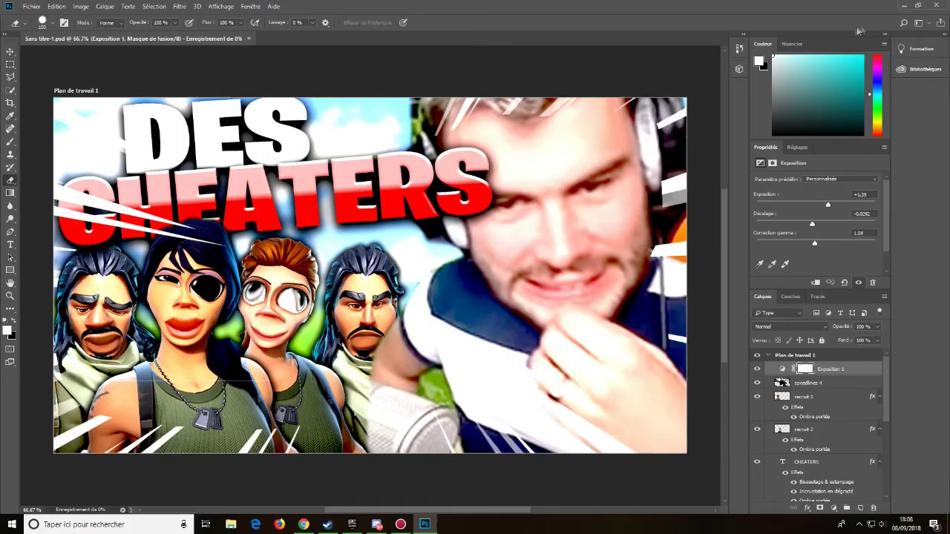